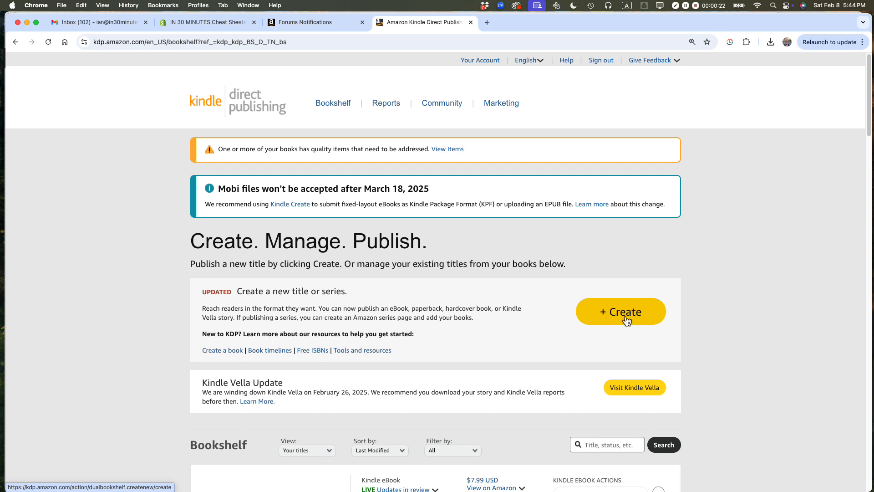
Switch to Finder, collapse the Proofs folder, and check the final EPUB and the cover image Genealogy In 30 Minutes 1400x2100.png.
{"action": "key", "text": "super+Tab"}
{"action": "key", "text": "super+Tab"}
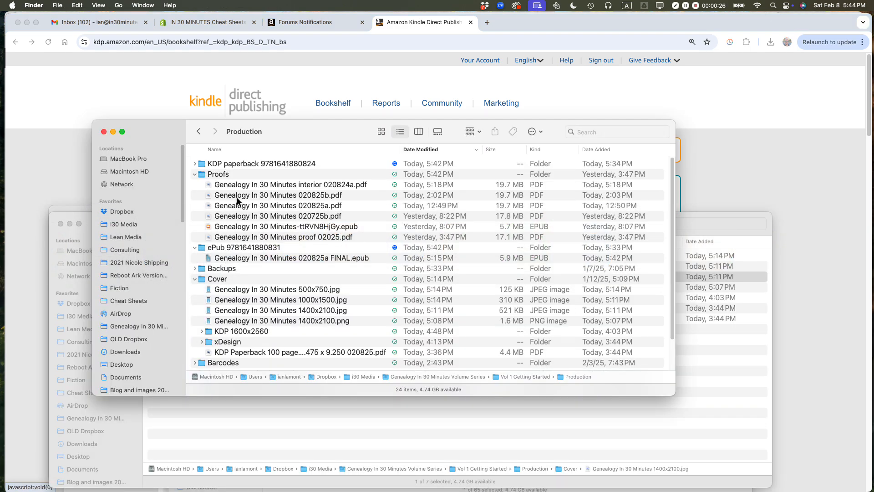
{"action": "left_click", "coordinate": [195, 175]}
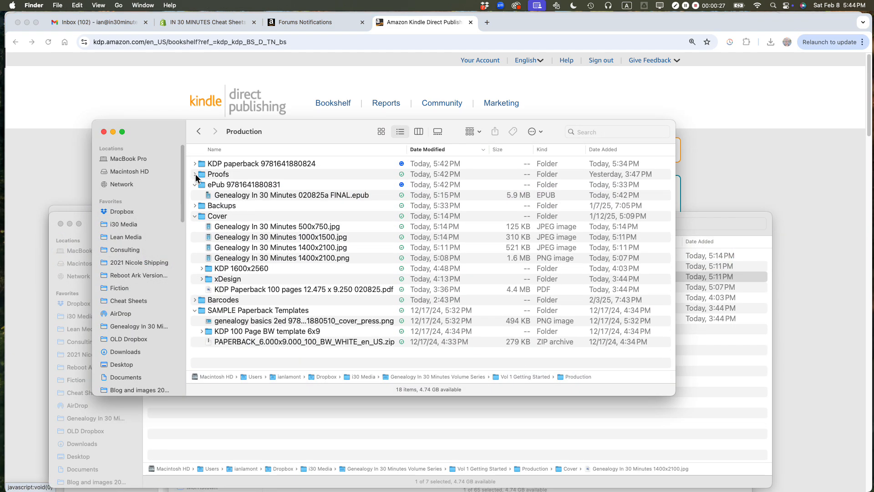
{"action": "left_click", "coordinate": [233, 196]}
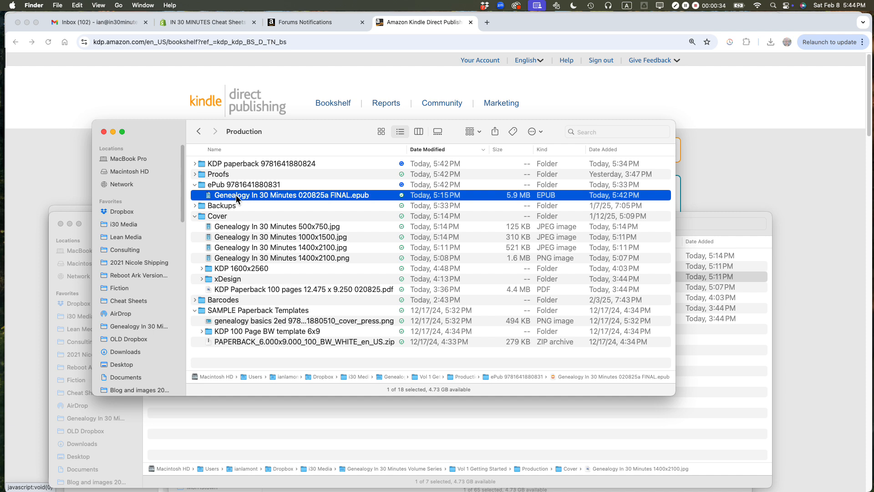
{"action": "left_click", "coordinate": [284, 258]}
{"action": "double_click", "coordinate": [284, 258]}
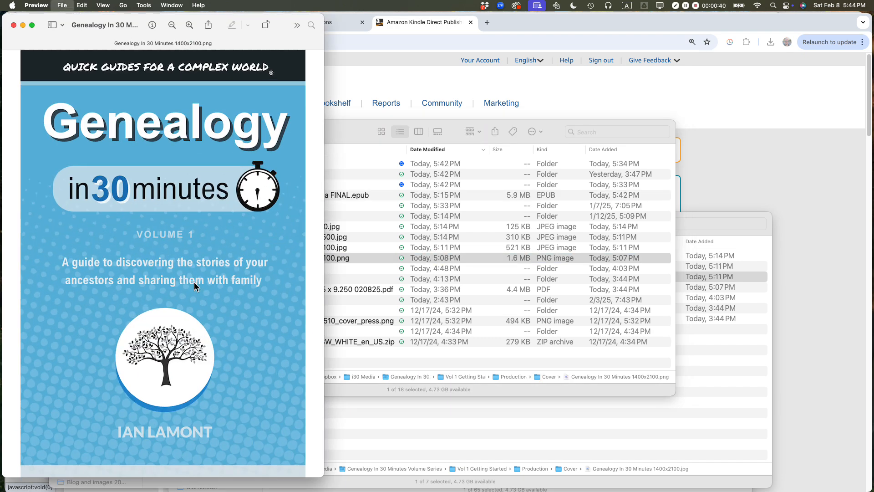
{"action": "key", "text": "super+w"}
Switch to the TextEdit file genealogy in 30 minutes vol 1 2025 METADATA.txt and enlarge its window and text.
{"action": "key", "text": "super+Tab"}
{"action": "key", "text": "super+Tab"}
{"action": "key", "text": "super+Tab"}
{"action": "key", "text": "super+Tab"}
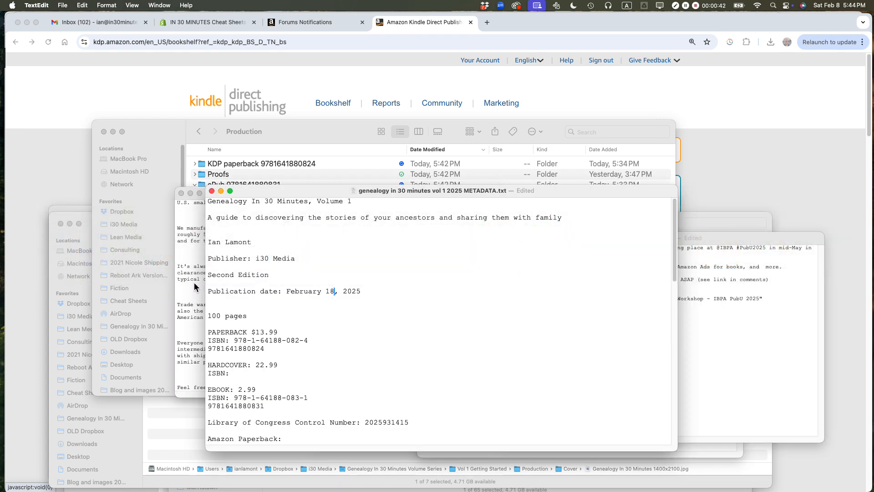
{"action": "left_click_drag", "start_coordinate": [209, 189], "coordinate": [104, 115]}
{"action": "key", "text": "super+plus"}
{"action": "key", "text": "super+plus"}
{"action": "key", "text": "super+plus"}
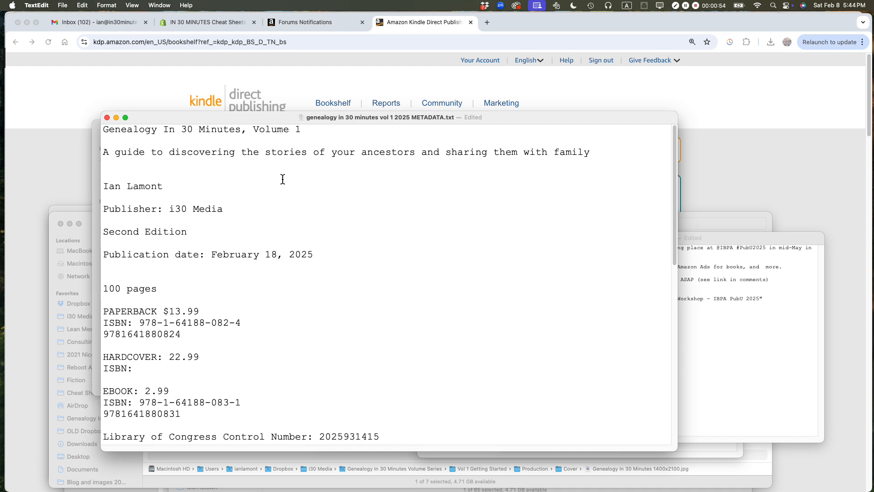
Review the metadata file's title, subtitle, publisher, ISBNs, BISAC categories, keywords and description.
{"action": "scroll", "coordinate": [283, 178], "scroll_direction": "down", "scroll_amount": 2}
{"action": "scroll", "coordinate": [282, 165], "scroll_direction": "down", "scroll_amount": 3}
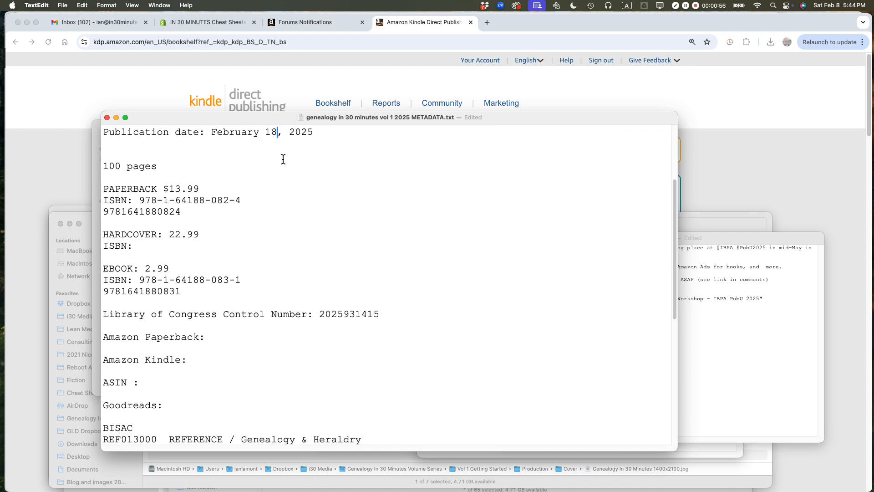
{"action": "scroll", "coordinate": [283, 164], "scroll_direction": "up", "scroll_amount": 5}
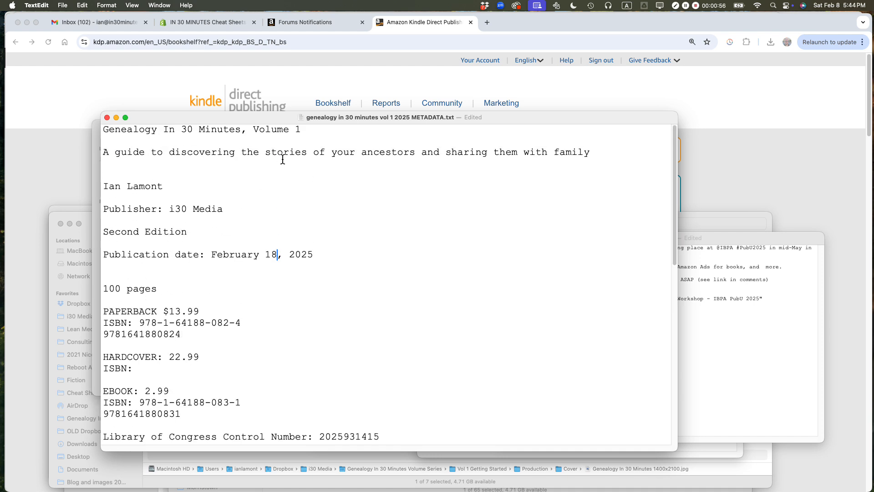
{"action": "triple_click", "coordinate": [169, 131]}
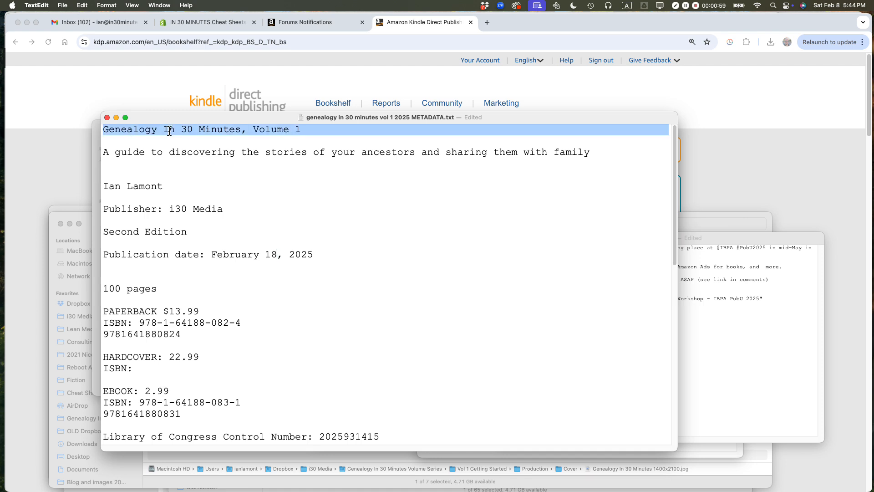
{"action": "triple_click", "coordinate": [156, 153]}
{"action": "left_click_drag", "start_coordinate": [171, 212], "coordinate": [229, 209]}
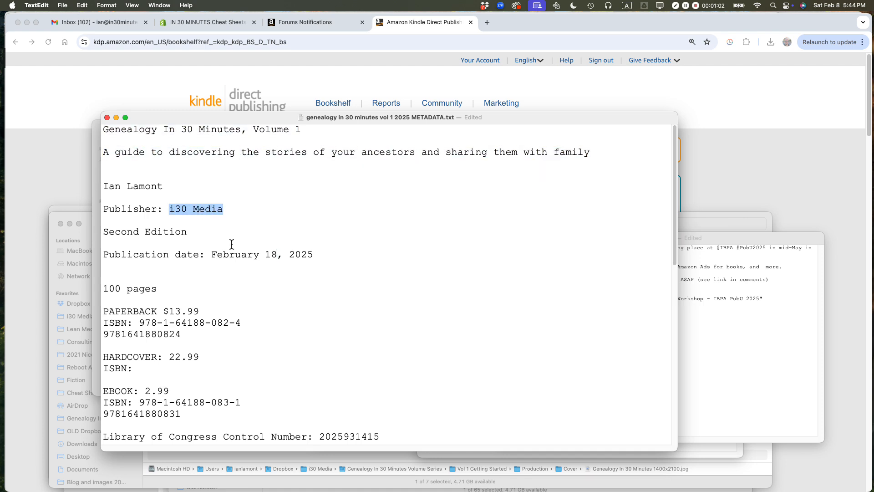
{"action": "scroll", "coordinate": [232, 269], "scroll_direction": "down", "scroll_amount": 4}
{"action": "scroll", "coordinate": [231, 272], "scroll_direction": "up", "scroll_amount": 1}
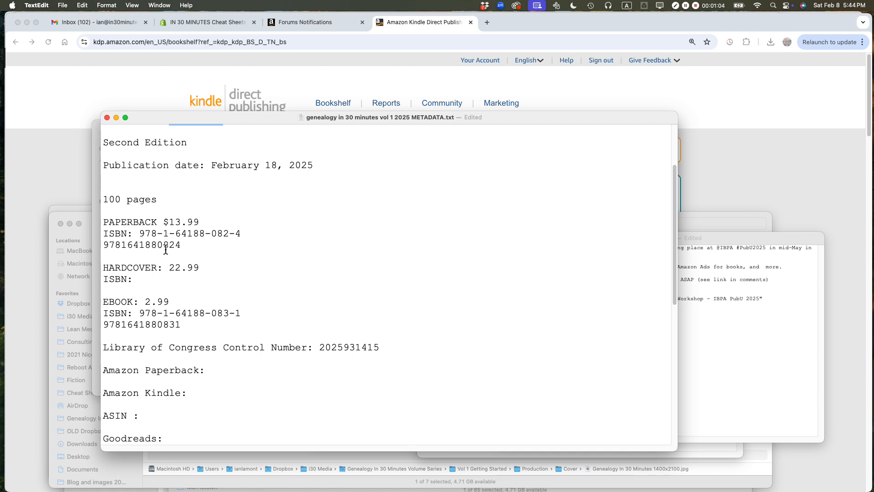
{"action": "left_click_drag", "start_coordinate": [191, 245], "coordinate": [100, 251]}
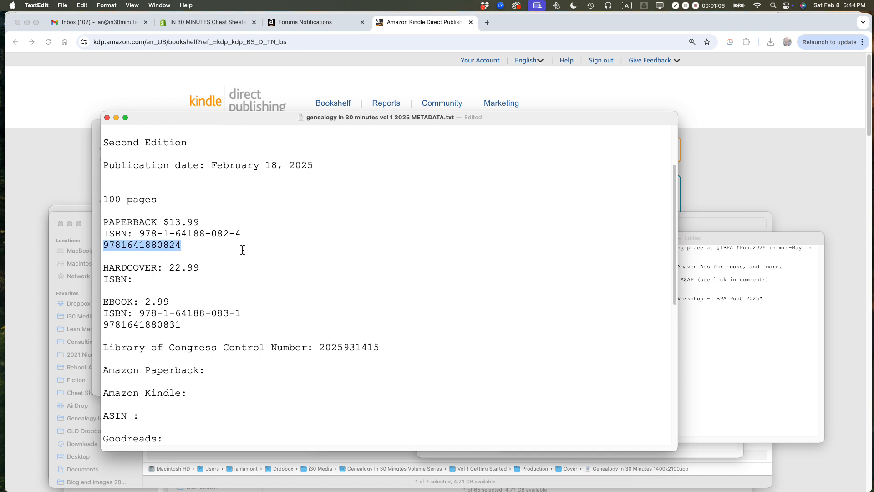
{"action": "scroll", "coordinate": [243, 249], "scroll_direction": "down", "scroll_amount": 4}
{"action": "scroll", "coordinate": [243, 249], "scroll_direction": "down", "scroll_amount": 2}
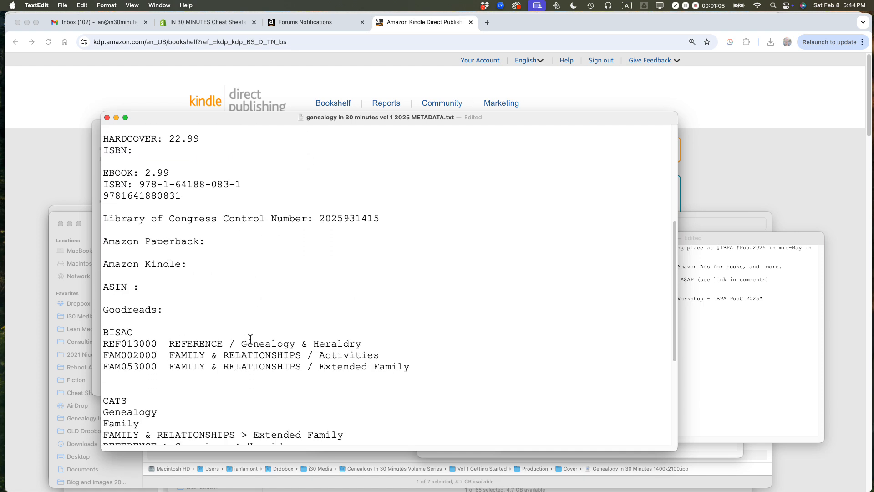
{"action": "scroll", "coordinate": [243, 297], "scroll_direction": "down", "scroll_amount": 5}
{"action": "scroll", "coordinate": [227, 325], "scroll_direction": "down", "scroll_amount": 8}
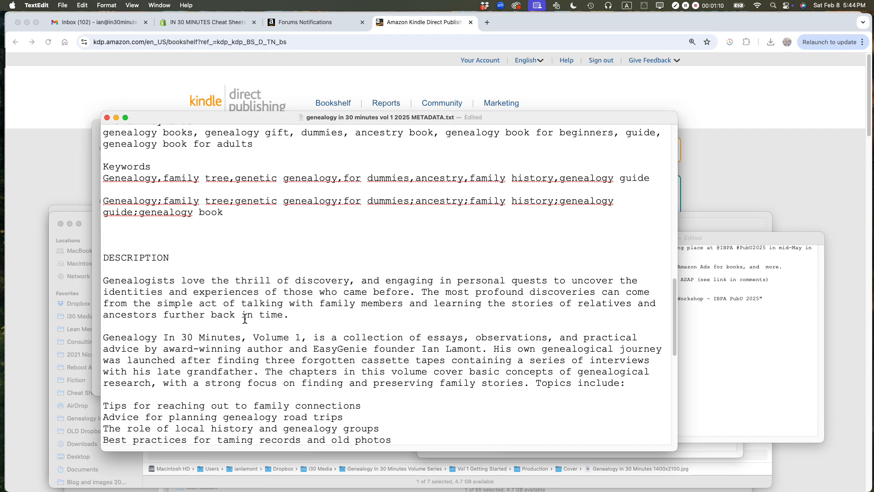
{"action": "scroll", "coordinate": [245, 318], "scroll_direction": "down", "scroll_amount": 4}
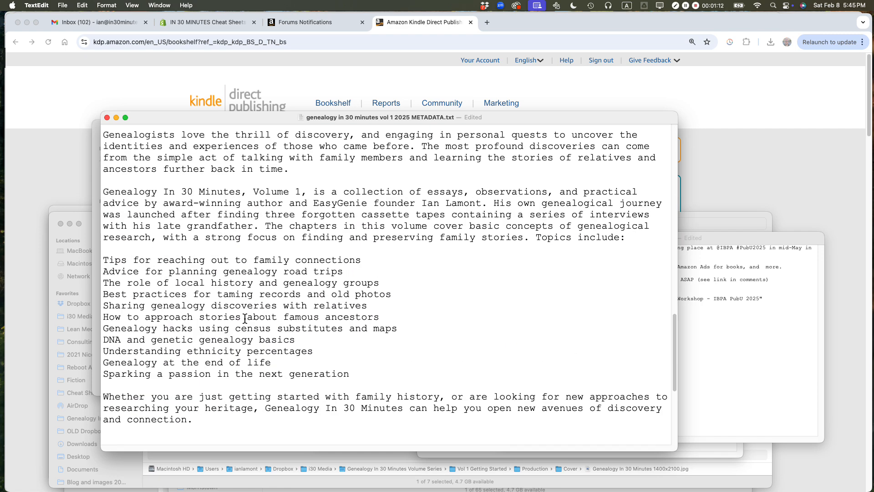
{"action": "scroll", "coordinate": [245, 319], "scroll_direction": "up", "scroll_amount": 4}
Return to the Kindle Direct Publishing bookshelf in Chrome and create a new Kindle eBook title.
{"action": "left_click", "coordinate": [772, 163]}
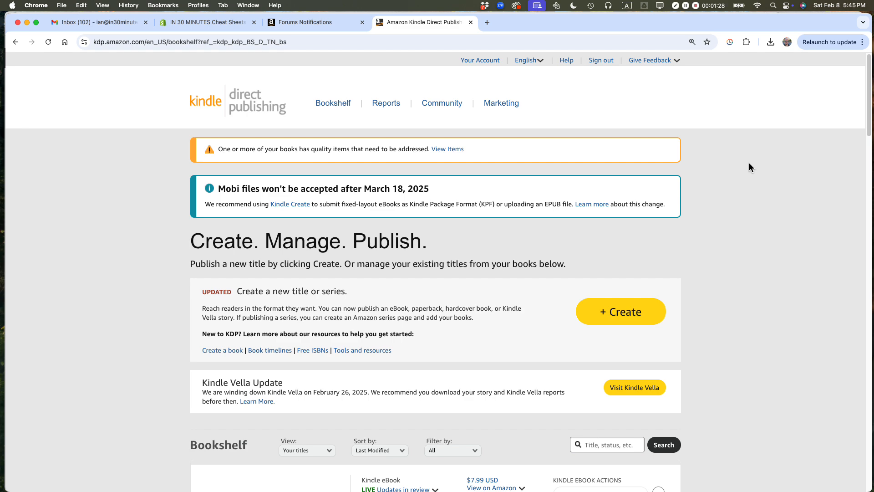
{"action": "scroll", "coordinate": [741, 168], "scroll_direction": "down", "scroll_amount": 3}
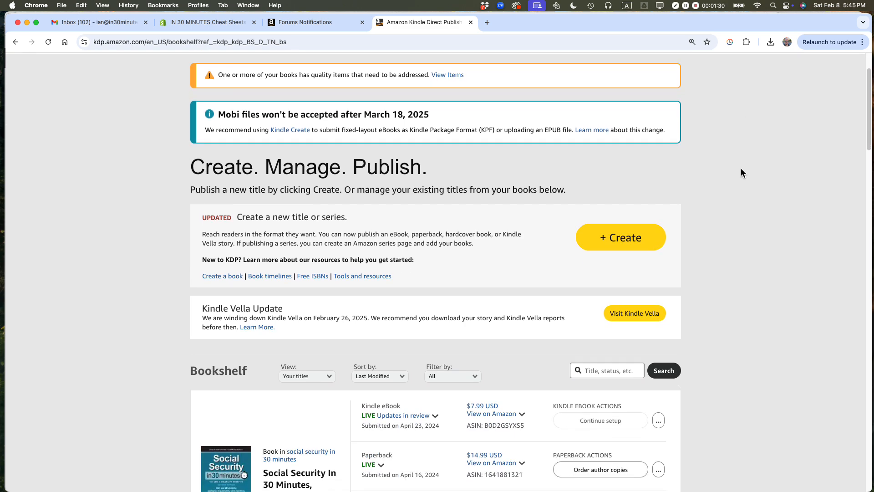
{"action": "scroll", "coordinate": [742, 172], "scroll_direction": "up", "scroll_amount": 3}
{"action": "scroll", "coordinate": [743, 172], "scroll_direction": "down", "scroll_amount": 15}
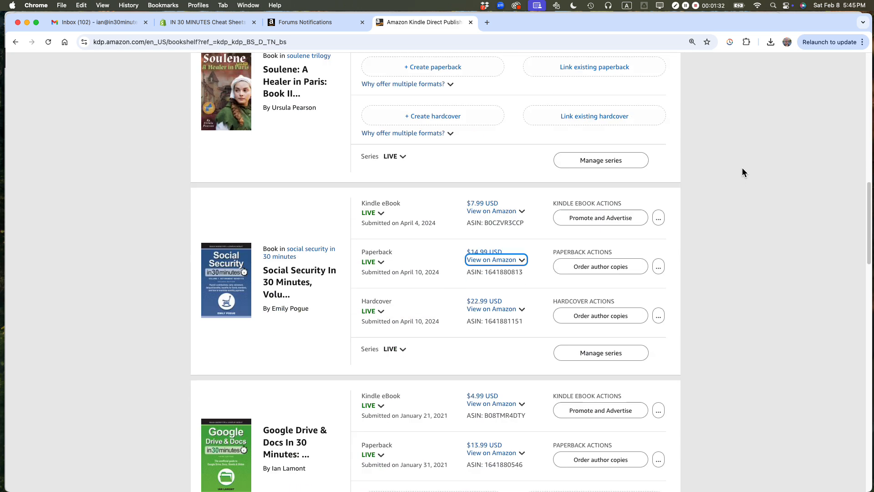
{"action": "scroll", "coordinate": [742, 168], "scroll_direction": "down", "scroll_amount": 5}
{"action": "scroll", "coordinate": [743, 167], "scroll_direction": "up", "scroll_amount": 20}
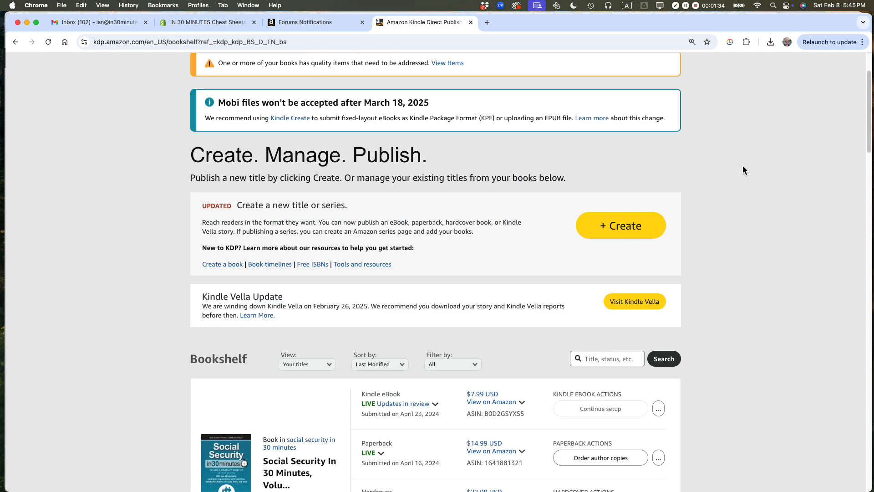
{"action": "left_click", "coordinate": [621, 226]}
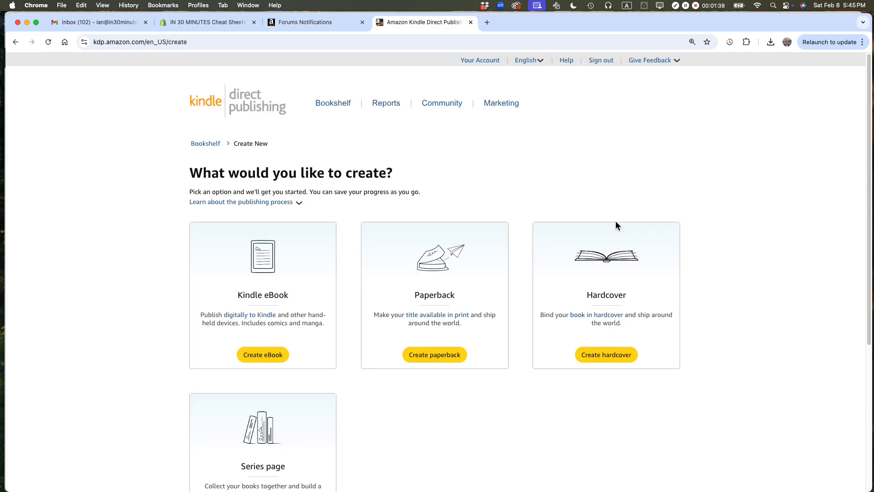
{"action": "left_click", "coordinate": [268, 357]}
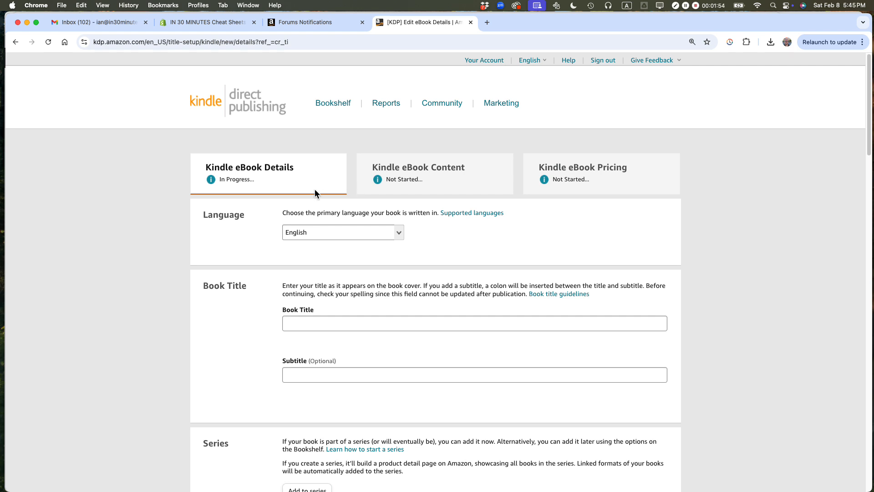
Copy the title from the metadata file and enter "Genealogy In 30 Minutes, Volume 1" as the Book Title.
{"action": "scroll", "coordinate": [308, 195], "scroll_direction": "down", "scroll_amount": 3}
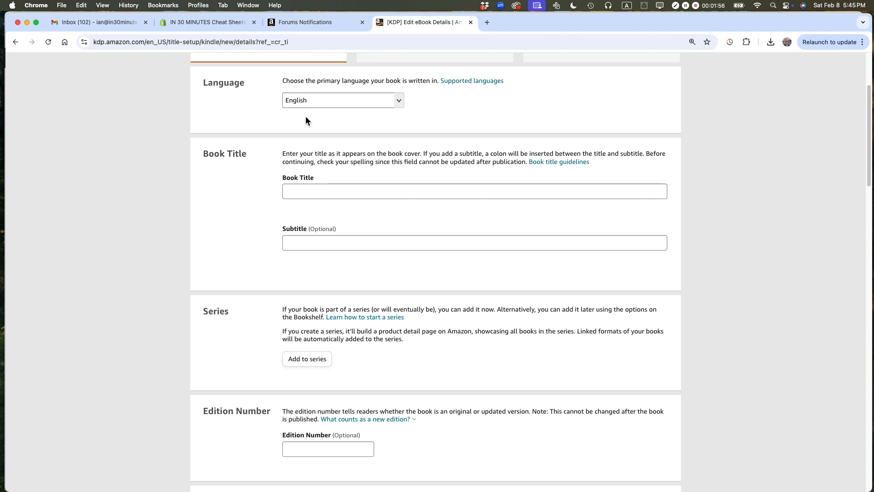
{"action": "left_click", "coordinate": [305, 192]}
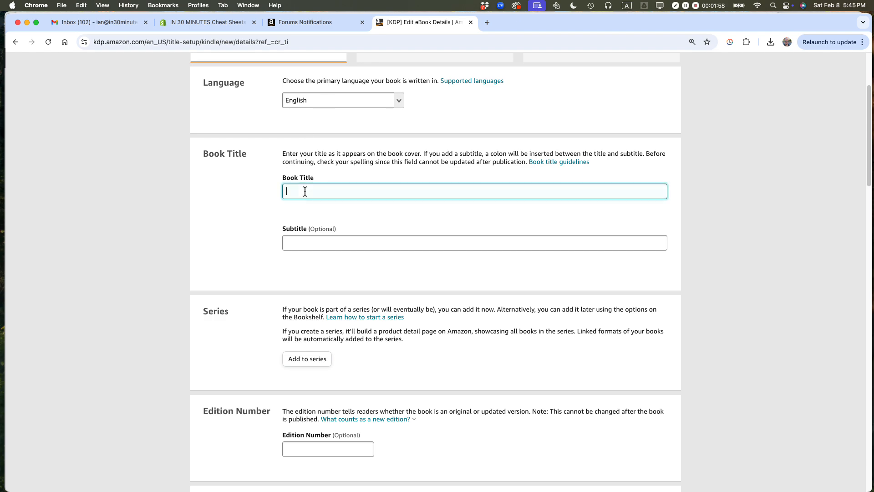
{"action": "key", "text": "super+Tab"}
{"action": "scroll", "coordinate": [297, 189], "scroll_direction": "up", "scroll_amount": 5}
{"action": "scroll", "coordinate": [296, 188], "scroll_direction": "up", "scroll_amount": 10}
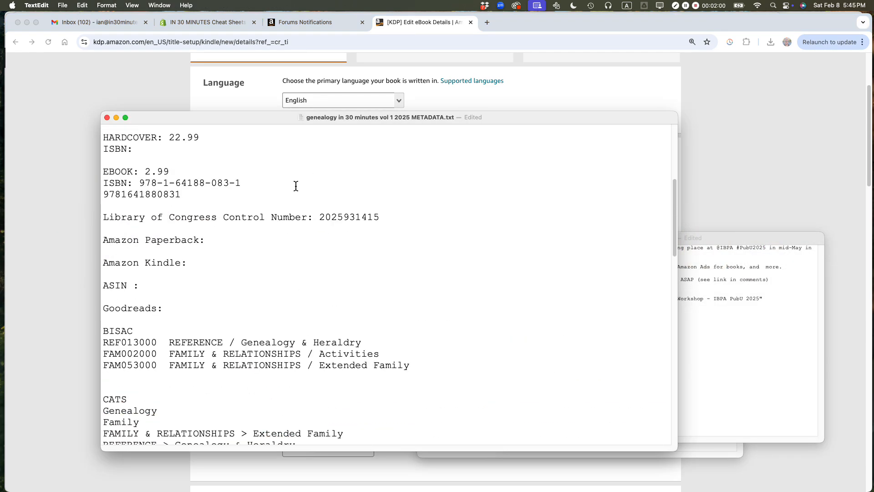
{"action": "left_click_drag", "start_coordinate": [303, 132], "coordinate": [108, 121]}
{"action": "key", "text": "super+c"}
{"action": "key", "text": "super+Tab"}
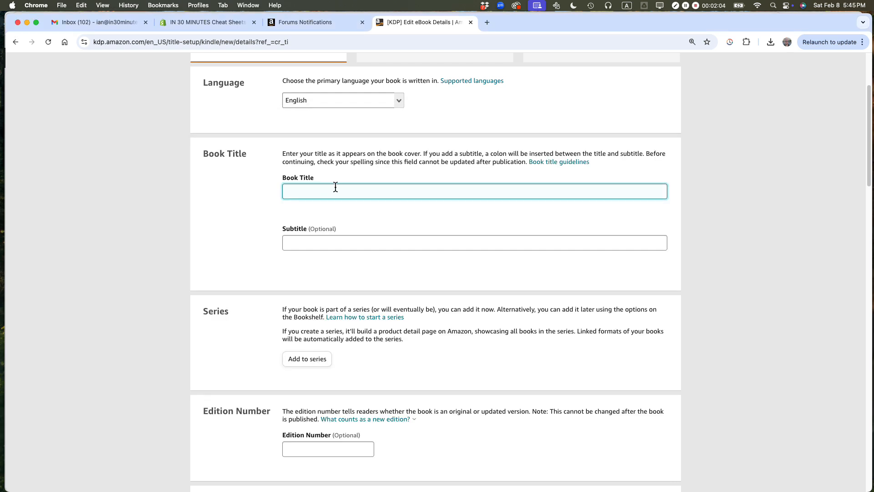
{"action": "key", "text": "super+v"}
Copy the subtitle "A guide to discovering the stories of your ancestors and sharing them with family" from the metadata file into the eBook's Subtitle.
{"action": "left_click", "coordinate": [304, 243]}
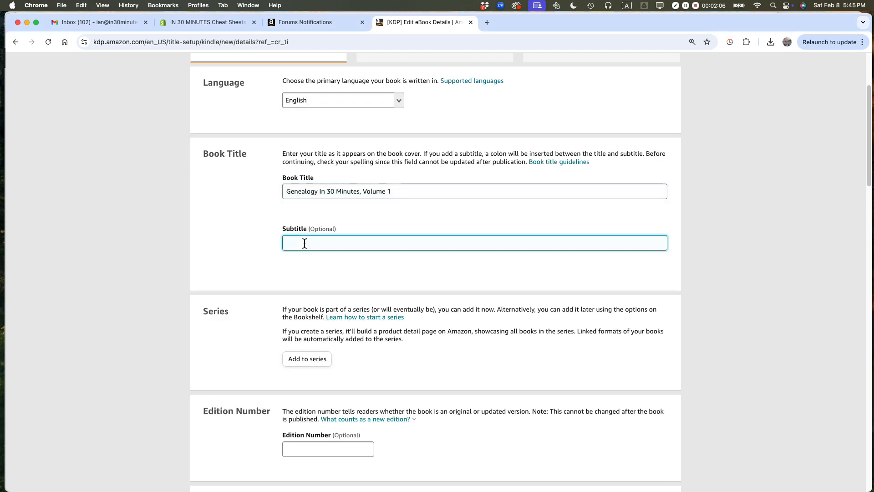
{"action": "key", "text": "super+Tab"}
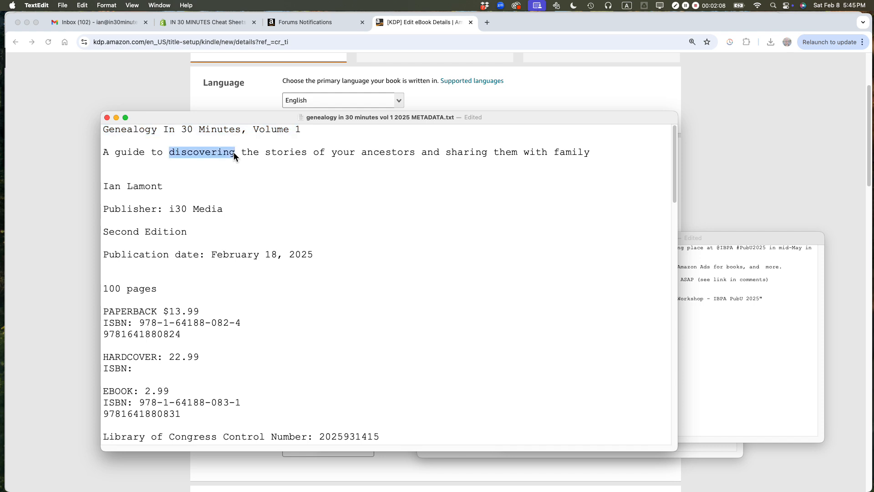
{"action": "triple_click", "coordinate": [234, 152]}
{"action": "key", "text": "super+c"}
{"action": "key", "text": "super+Tab"}
{"action": "key", "text": "super+v"}
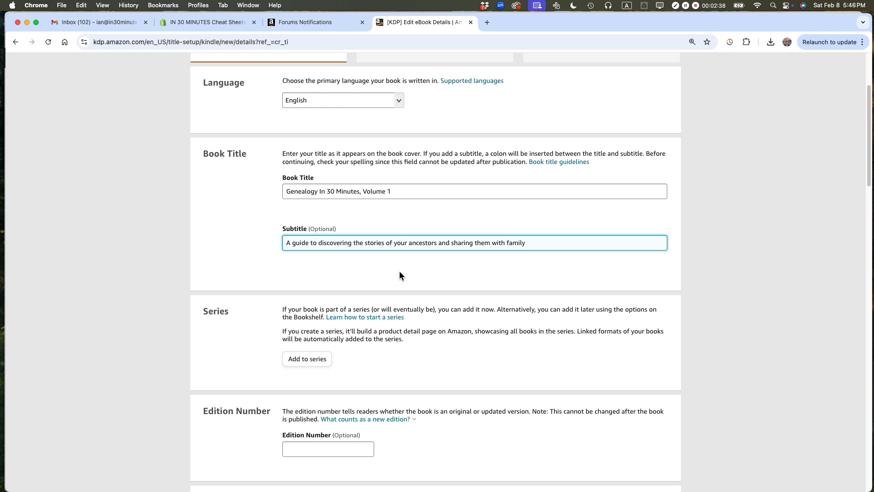
Add the eBook to a new series as main content and proceed to the series setup.
{"action": "scroll", "coordinate": [358, 257], "scroll_direction": "down", "scroll_amount": 3}
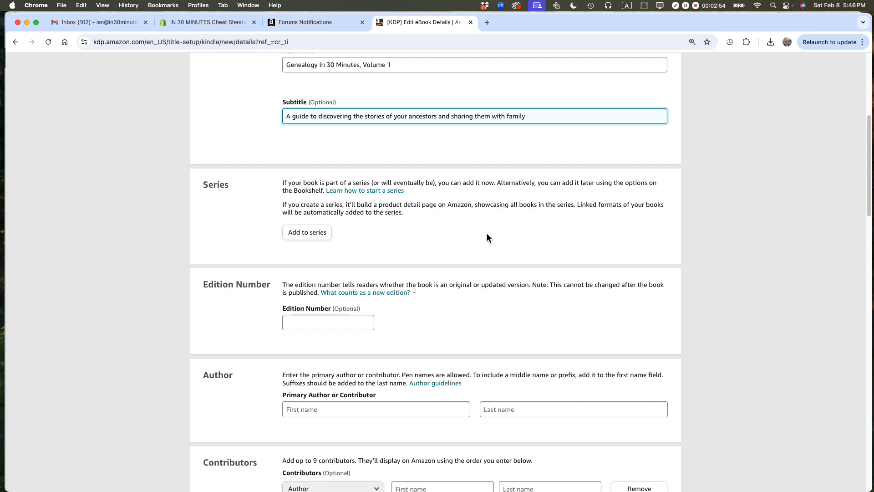
{"action": "left_click", "coordinate": [309, 234]}
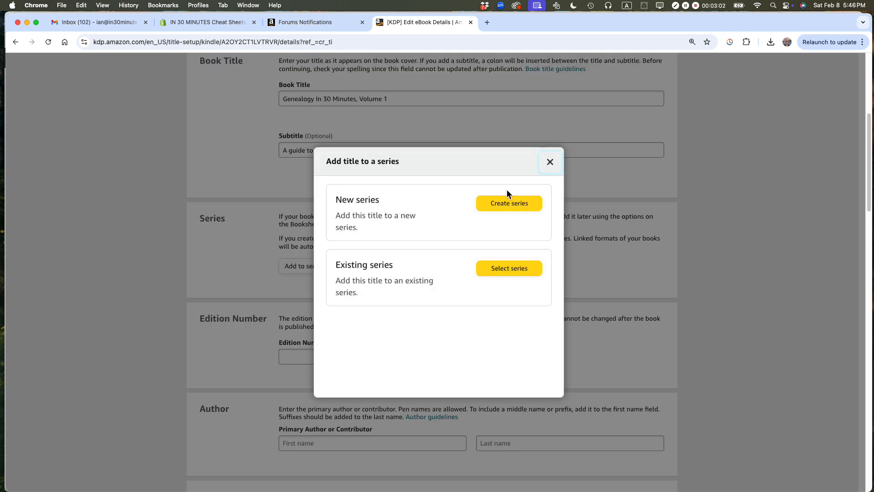
{"action": "left_click", "coordinate": [507, 206]}
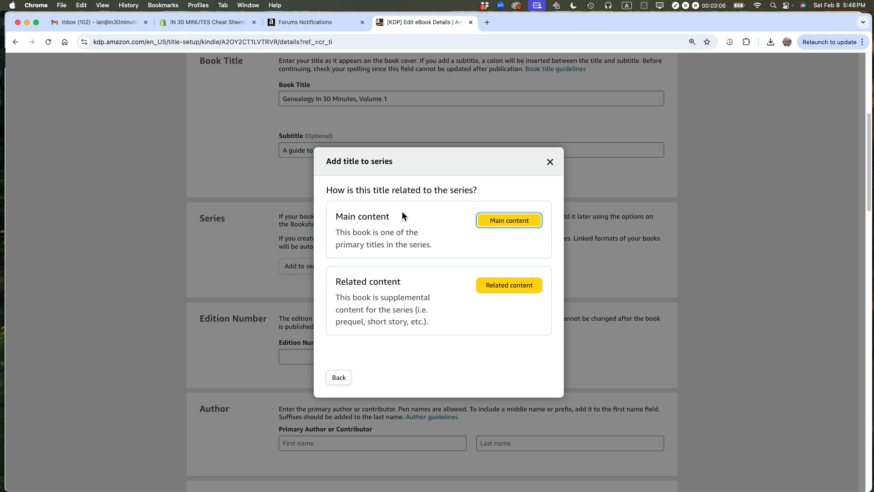
{"action": "left_click", "coordinate": [494, 220]}
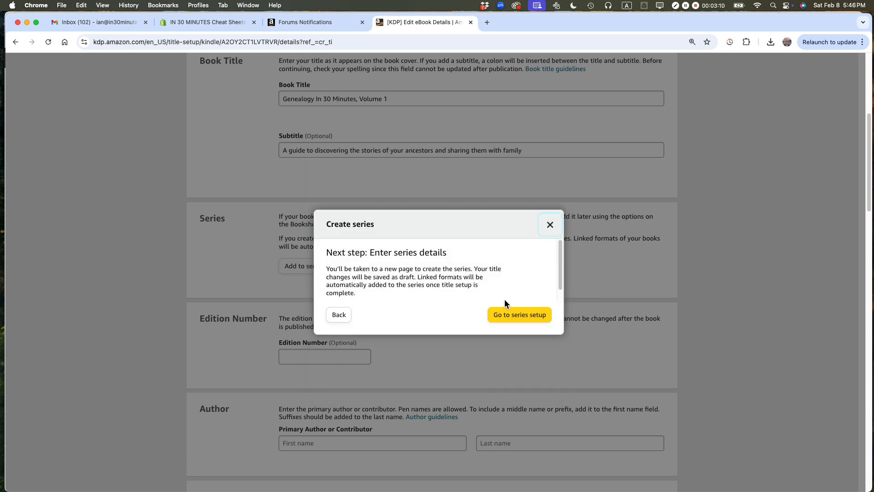
{"action": "left_click", "coordinate": [517, 321]}
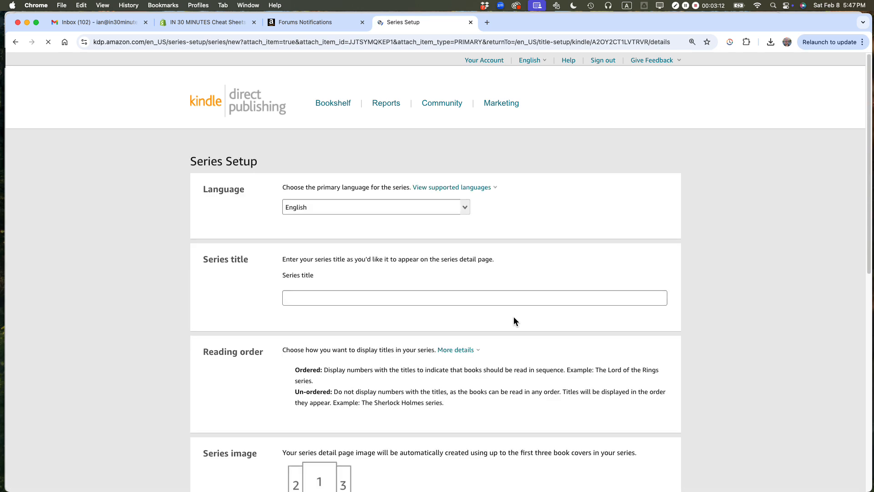
Copy "Genealogy In 30 Minutes" from the title in the metadata file and enter it as the Series title.
{"action": "scroll", "coordinate": [306, 277], "scroll_direction": "down", "scroll_amount": 2}
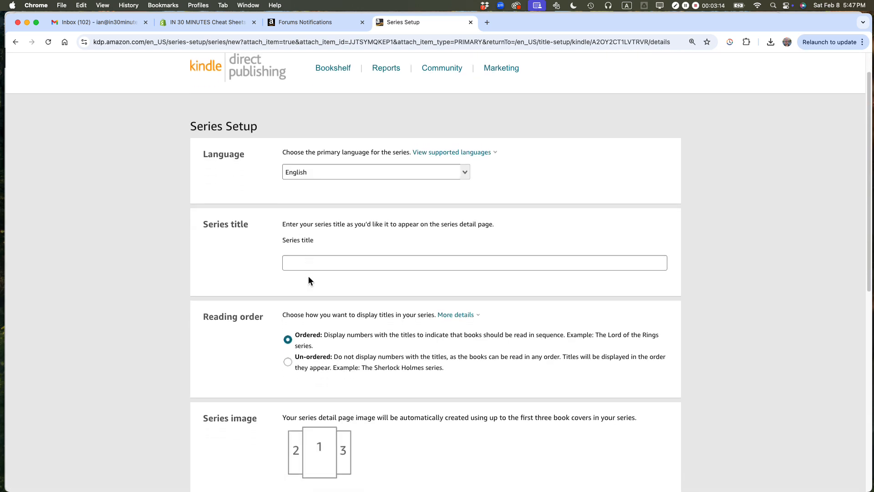
{"action": "left_click", "coordinate": [297, 265]}
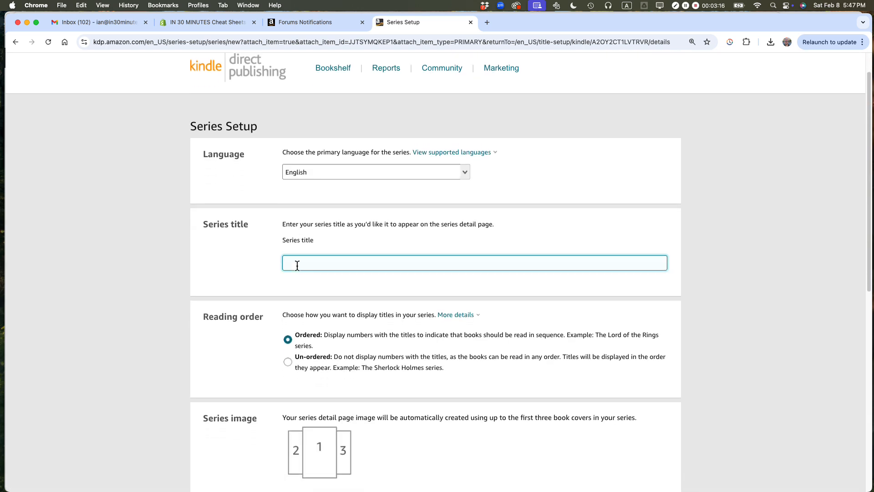
{"action": "key", "text": "super+Tab"}
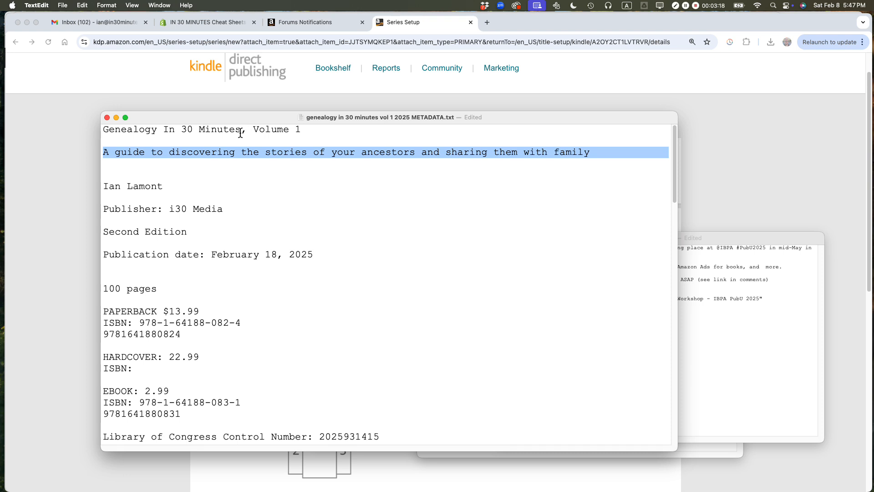
{"action": "left_click_drag", "start_coordinate": [241, 133], "coordinate": [103, 131]}
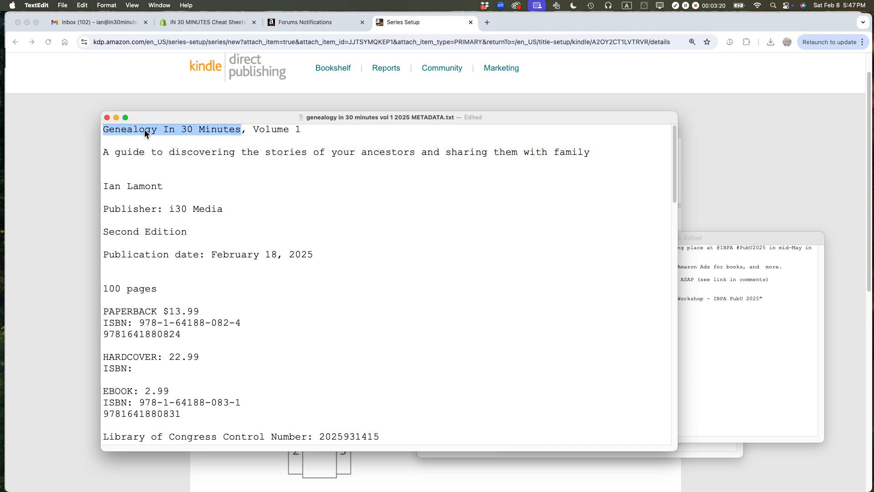
{"action": "key", "text": "super+Tab"}
{"action": "key", "text": "super+v"}
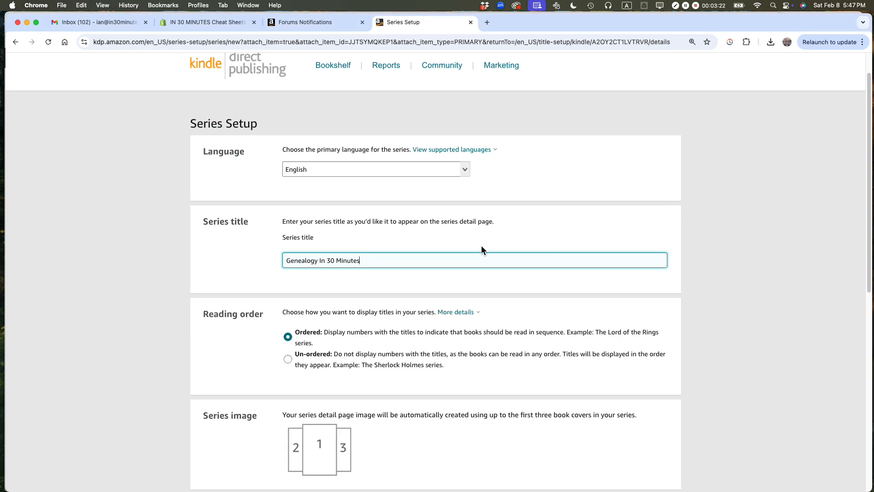
Submit the new series with ordered reading order and a blank description, and return to the title setup.
{"action": "scroll", "coordinate": [482, 250], "scroll_direction": "down", "scroll_amount": 2}
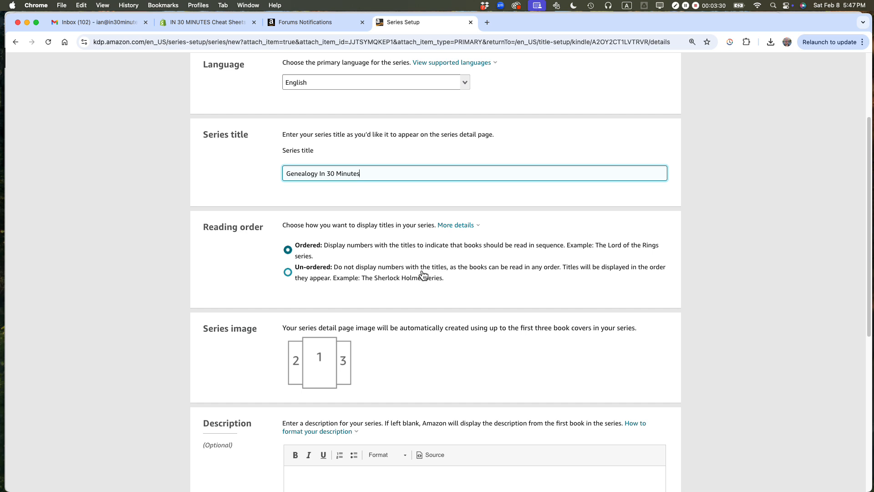
{"action": "scroll", "coordinate": [424, 275], "scroll_direction": "down", "scroll_amount": 3}
{"action": "scroll", "coordinate": [420, 267], "scroll_direction": "down", "scroll_amount": 5}
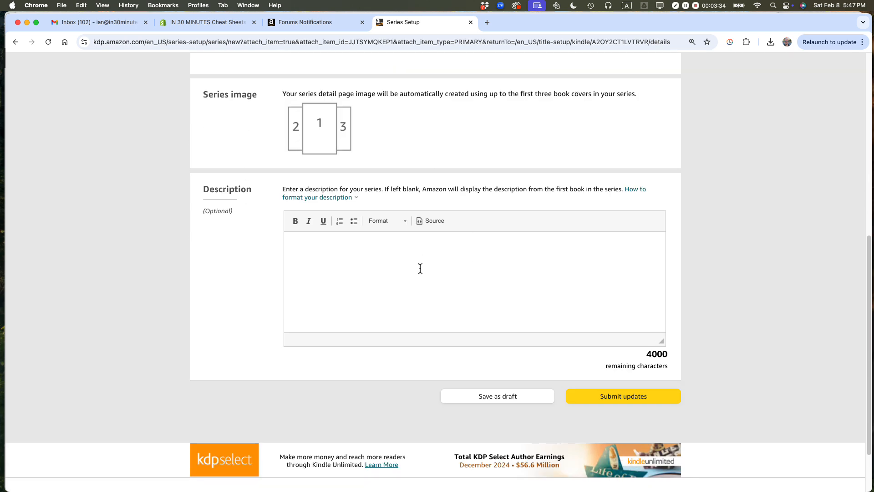
{"action": "left_click", "coordinate": [329, 250]}
{"action": "left_click", "coordinate": [629, 397]}
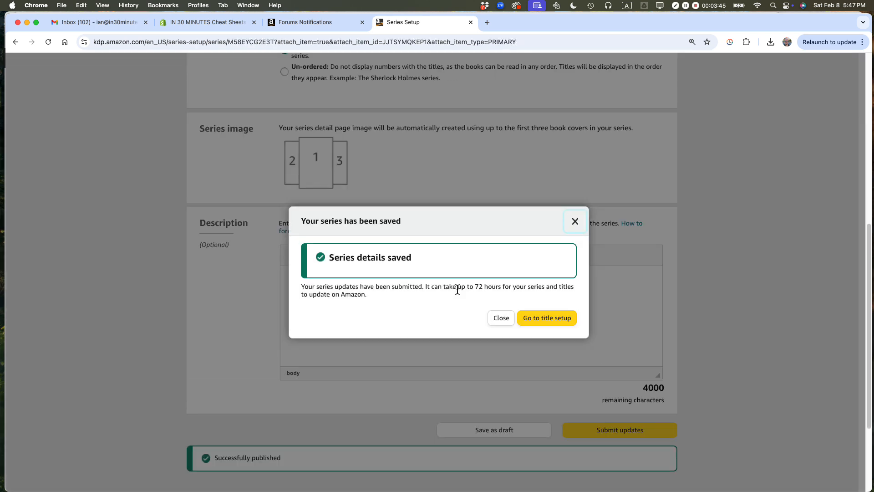
{"action": "left_click", "coordinate": [539, 321]}
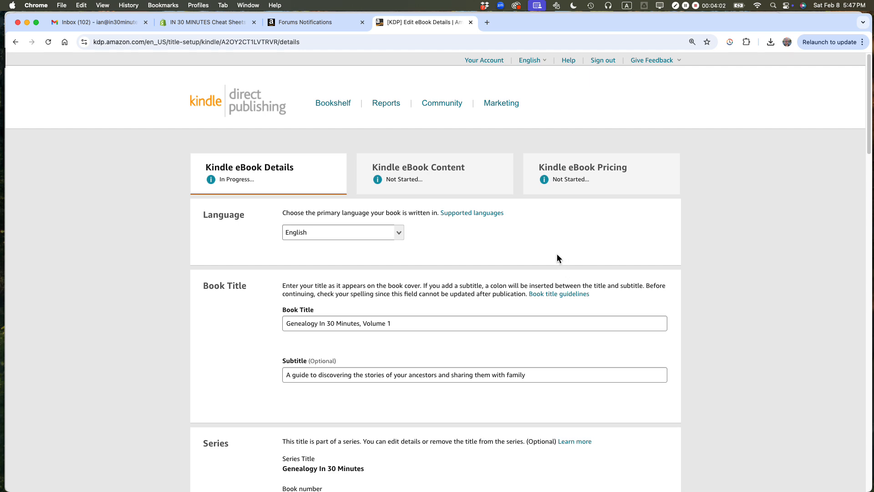
Remove the eBook from the "Genealogy In 30 Minutes" series and close the confirmation.
{"action": "scroll", "coordinate": [546, 258], "scroll_direction": "down", "scroll_amount": 6}
{"action": "scroll", "coordinate": [545, 262], "scroll_direction": "down", "scroll_amount": 1}
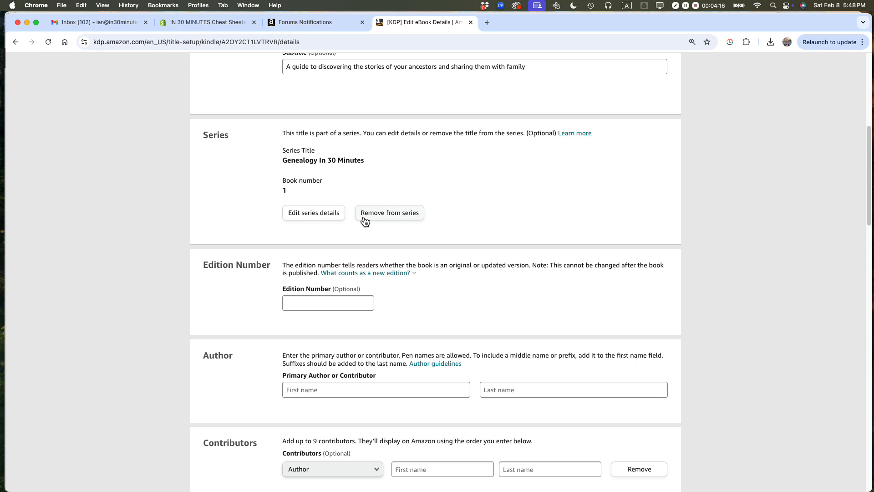
{"action": "left_click", "coordinate": [387, 220]}
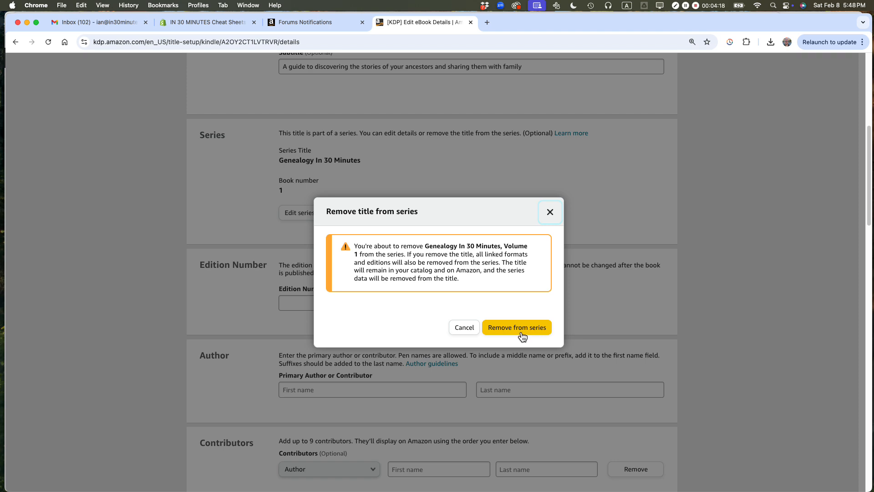
{"action": "left_click", "coordinate": [521, 332]}
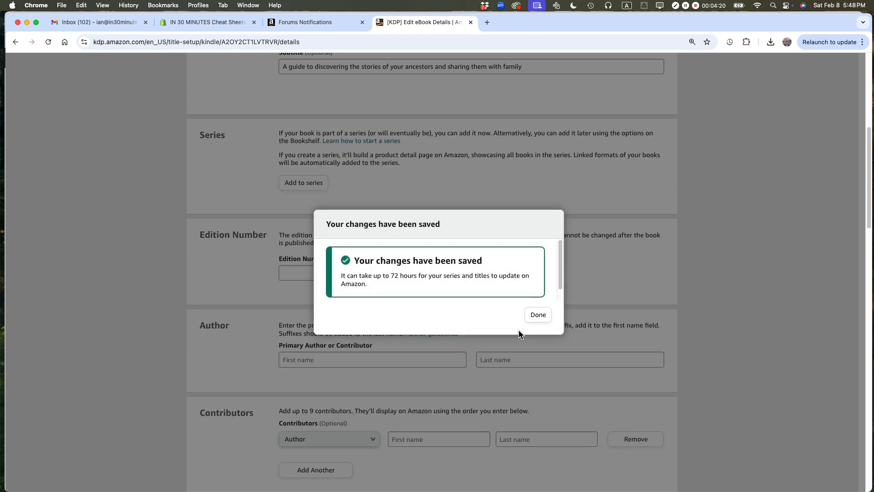
{"action": "left_click", "coordinate": [539, 315]}
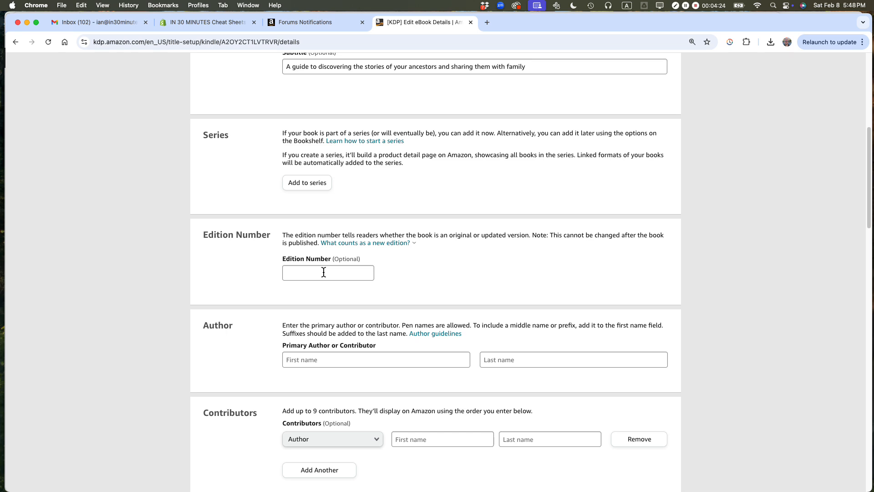
Enter the author's first and last name as the Primary Author or Contributor.
{"action": "scroll", "coordinate": [332, 264], "scroll_direction": "down", "scroll_amount": 2}
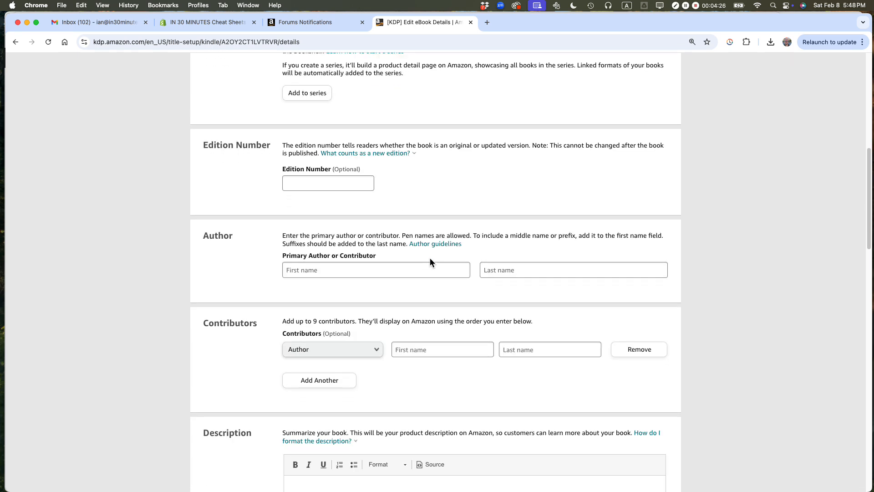
{"action": "left_click", "coordinate": [328, 269]}
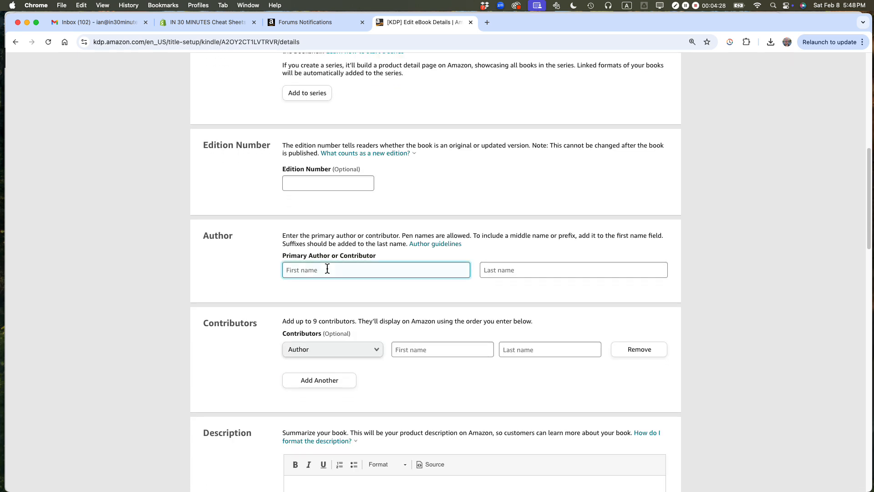
{"action": "type", "text": "Ian"}
{"action": "key", "text": "Tab"}
{"action": "type", "text": "Lamont"}
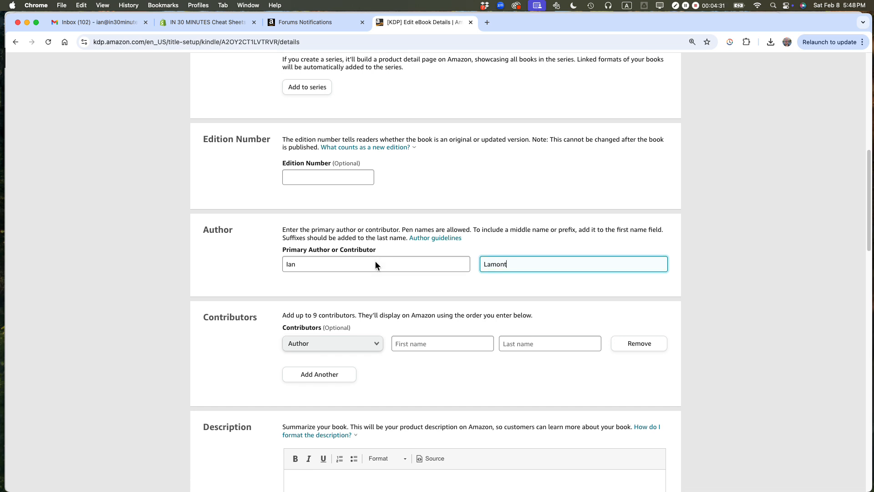
Copy the full book description, from "Genealogists love the thrill of discovery" onward, from the metadata file into the eBook's Description.
{"action": "scroll", "coordinate": [433, 315], "scroll_direction": "down", "scroll_amount": 5}
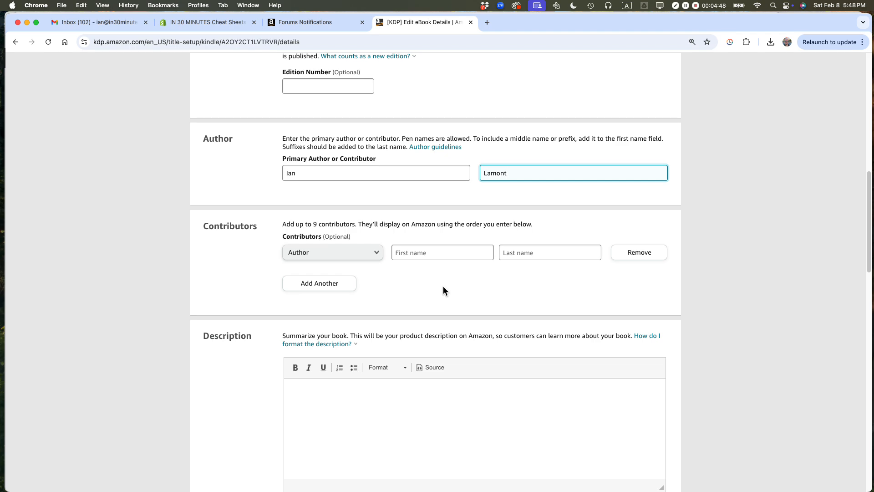
{"action": "scroll", "coordinate": [481, 282], "scroll_direction": "down", "scroll_amount": 5}
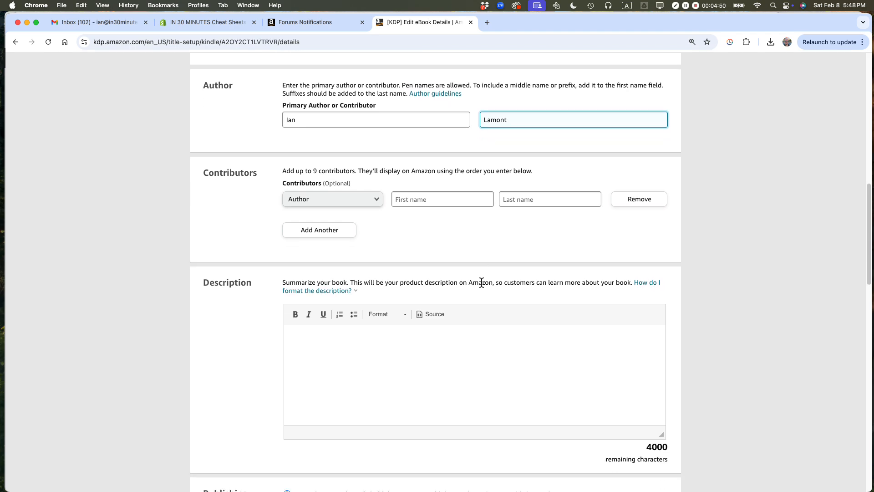
{"action": "left_click", "coordinate": [324, 267]}
{"action": "key", "text": "super+Tab"}
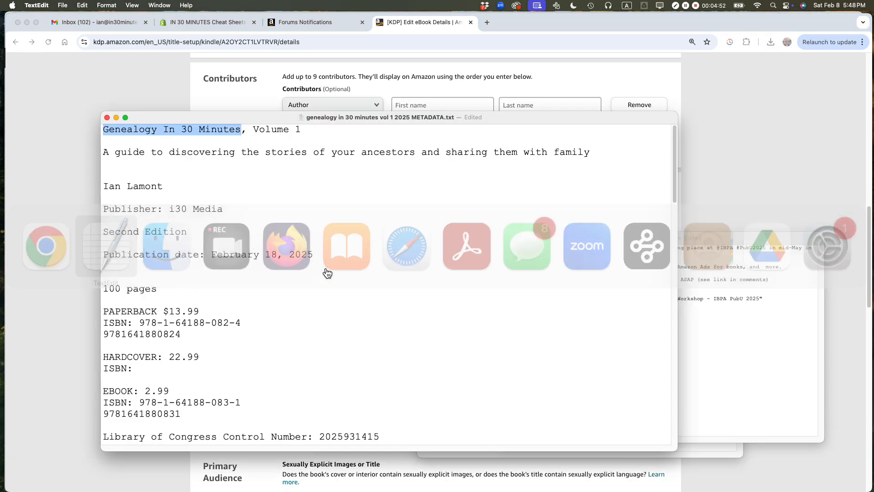
{"action": "scroll", "coordinate": [371, 289], "scroll_direction": "down", "scroll_amount": 15}
{"action": "scroll", "coordinate": [372, 290], "scroll_direction": "down", "scroll_amount": 5}
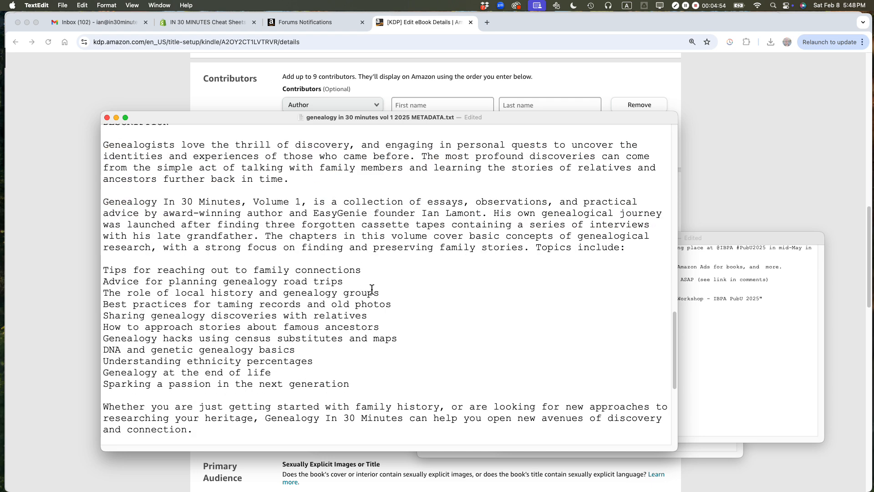
{"action": "scroll", "coordinate": [377, 232], "scroll_direction": "up", "scroll_amount": 2}
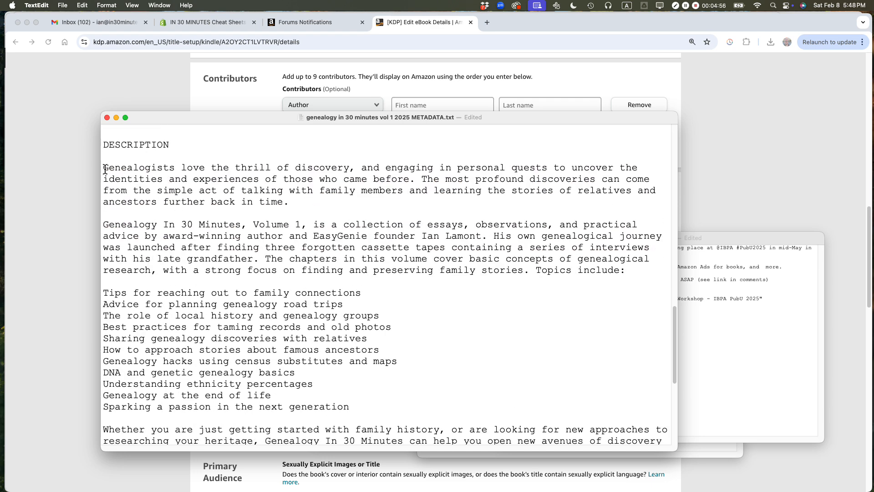
{"action": "left_click_drag", "start_coordinate": [104, 169], "coordinate": [256, 284]}
{"action": "scroll", "coordinate": [257, 284], "scroll_direction": "down", "scroll_amount": 3}
{"action": "key", "text": "super+Tab"}
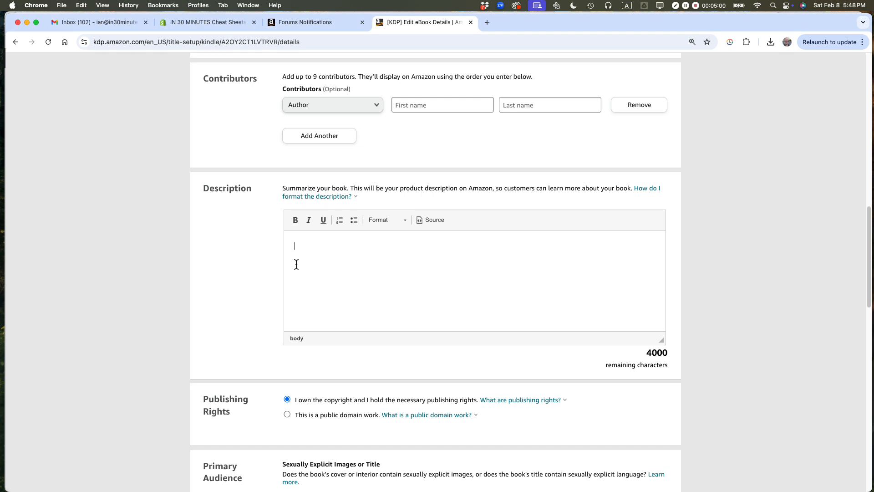
{"action": "key", "text": "super+v"}
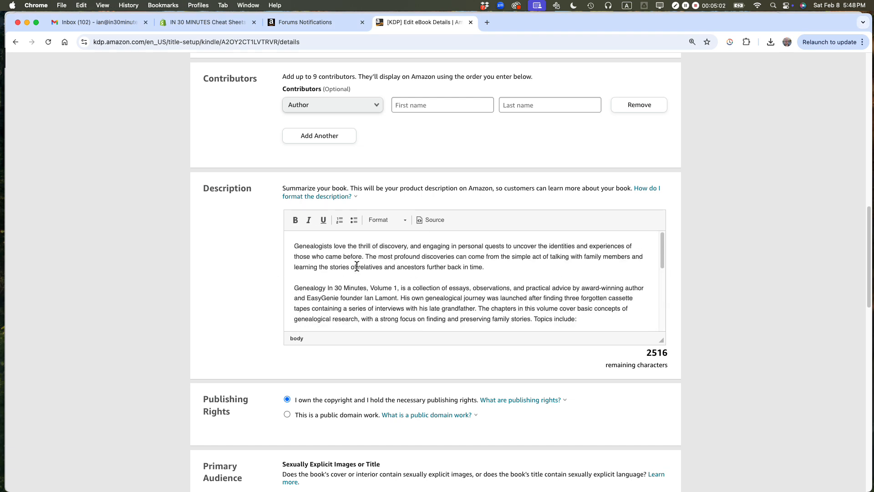
Make the description's opening sentence, ending in "those who came before.", bold.
{"action": "scroll", "coordinate": [349, 261], "scroll_direction": "up", "scroll_amount": 4}
{"action": "scroll", "coordinate": [660, 300], "scroll_direction": "down", "scroll_amount": 5}
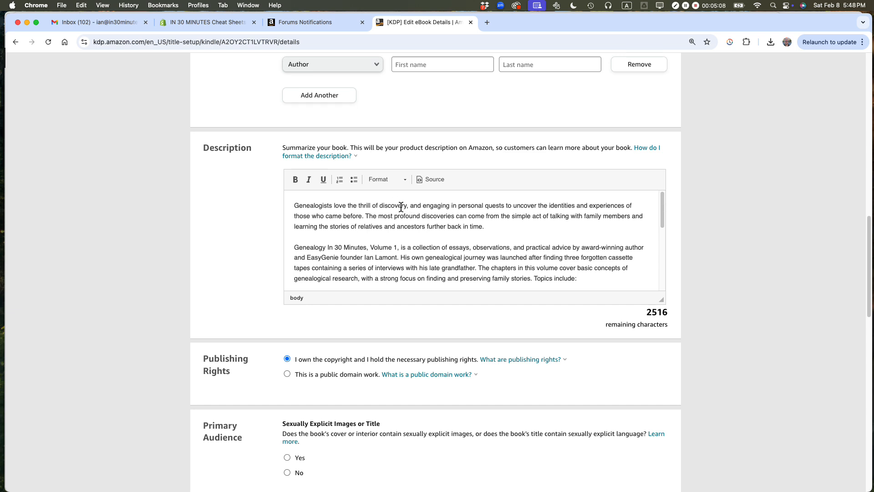
{"action": "left_click_drag", "start_coordinate": [364, 217], "coordinate": [292, 205]}
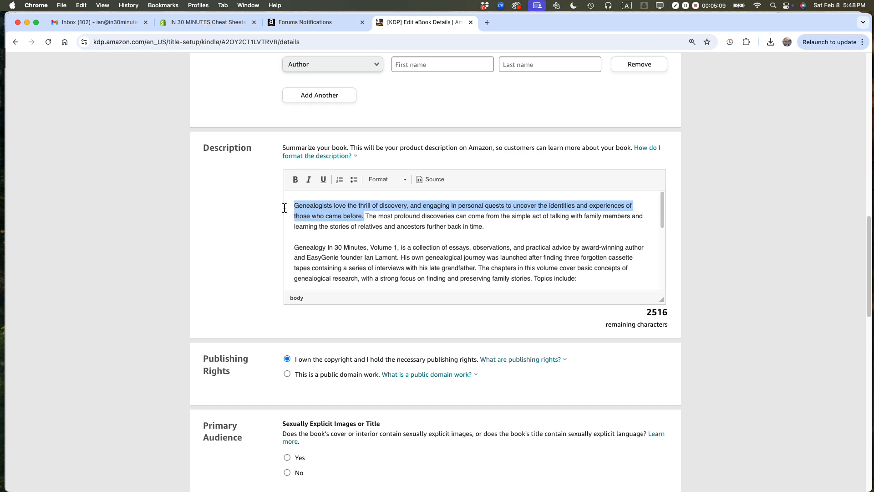
{"action": "left_click", "coordinate": [295, 179]}
{"action": "left_click", "coordinate": [360, 223]}
{"action": "scroll", "coordinate": [363, 224], "scroll_direction": "down", "scroll_amount": 5}
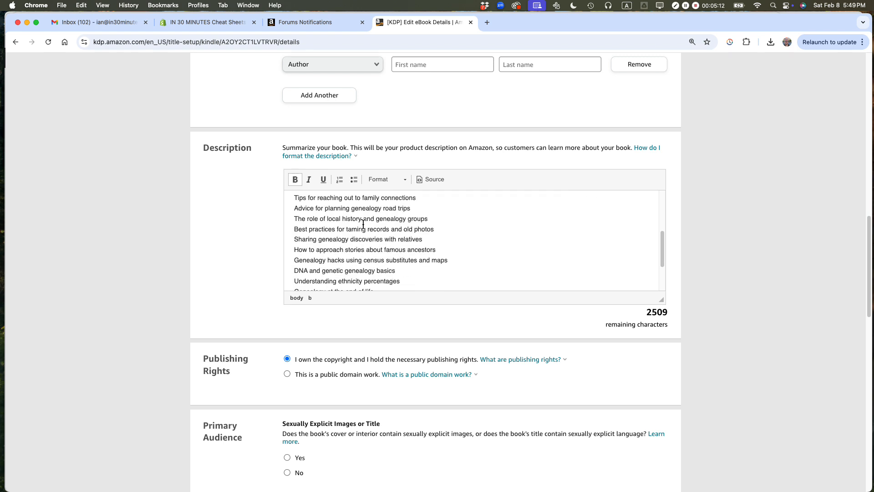
Italicize the book title "Genealogy In 30 Minutes, Volume 1" at the start of the description's second paragraph.
{"action": "scroll", "coordinate": [363, 224], "scroll_direction": "up", "scroll_amount": 5}
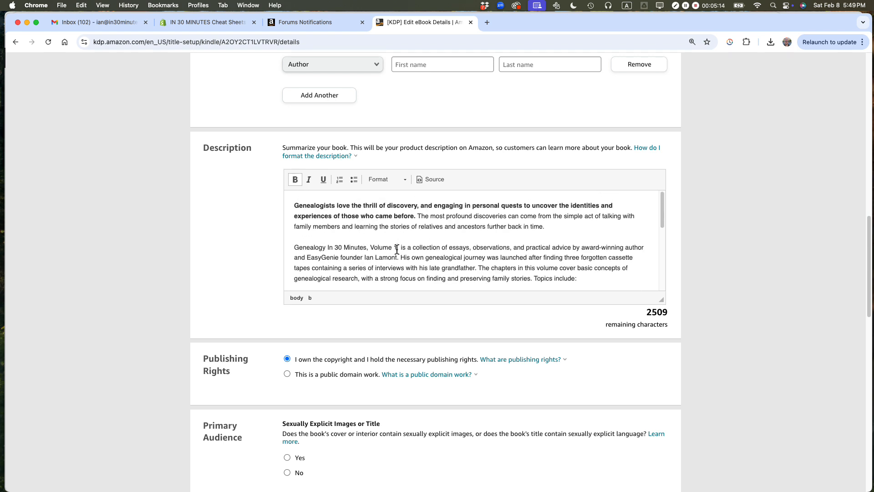
{"action": "left_click_drag", "start_coordinate": [396, 249], "coordinate": [283, 248]}
{"action": "left_click", "coordinate": [309, 179]}
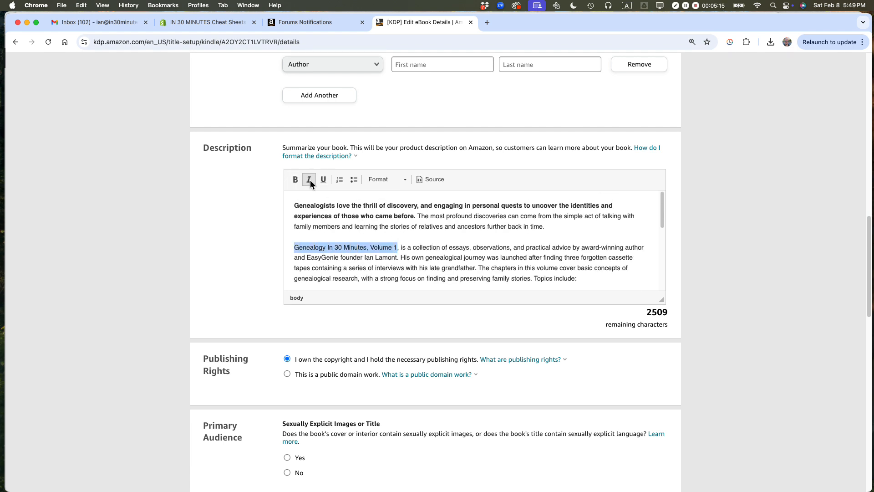
{"action": "left_click", "coordinate": [465, 261]}
Turn the topic lines from "Tips for reaching out" to "Sparking a passion" into a bulleted list and delete the blank line after it.
{"action": "scroll", "coordinate": [465, 262], "scroll_direction": "down", "scroll_amount": 3}
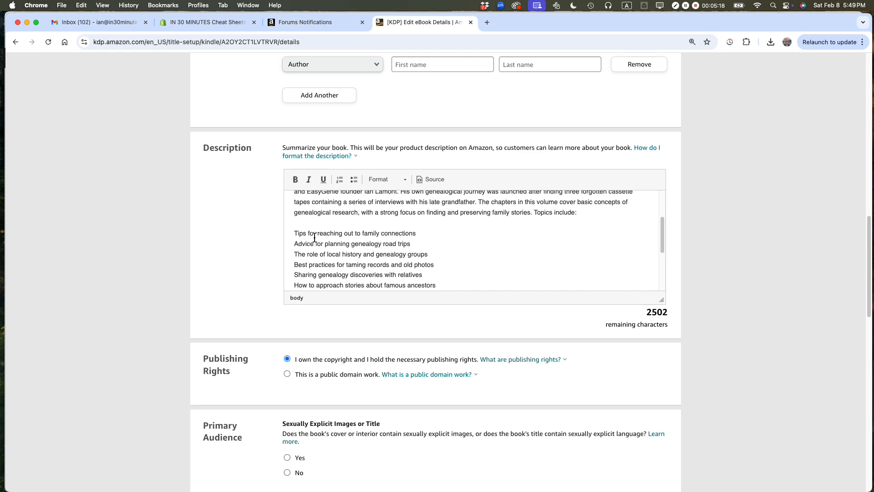
{"action": "left_click_drag", "start_coordinate": [314, 238], "coordinate": [332, 245]}
{"action": "left_click", "coordinate": [354, 181]}
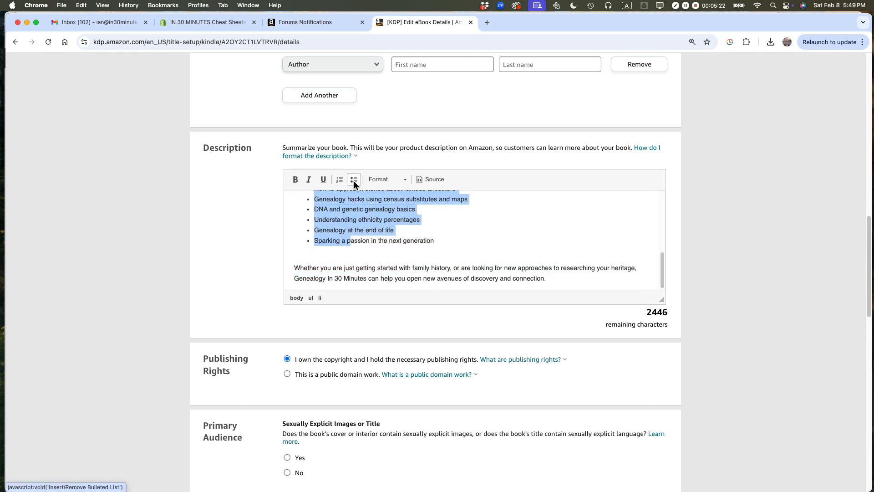
{"action": "scroll", "coordinate": [377, 228], "scroll_direction": "up", "scroll_amount": 4}
{"action": "left_click", "coordinate": [377, 211]}
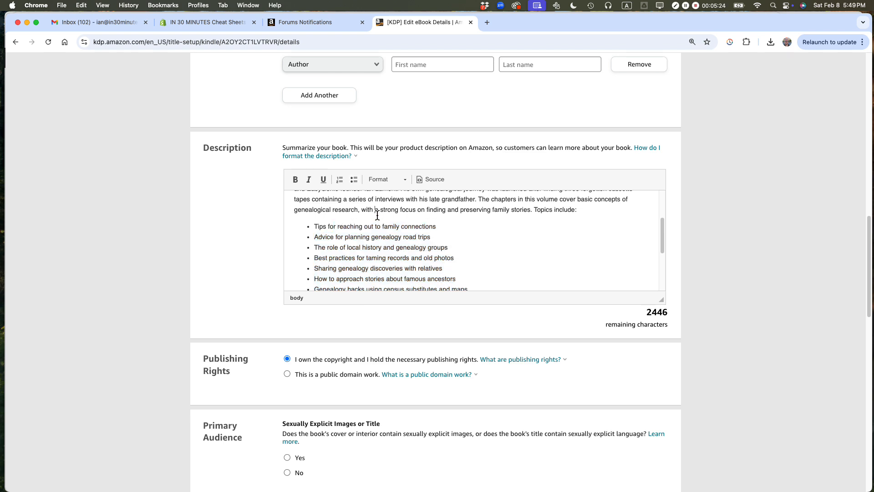
{"action": "scroll", "coordinate": [447, 243], "scroll_direction": "down", "scroll_amount": 5}
{"action": "left_click", "coordinate": [367, 251]}
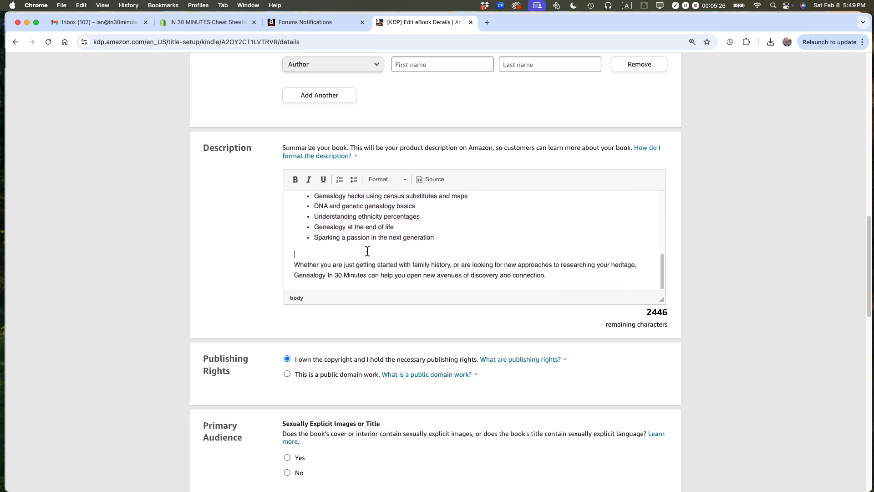
{"action": "key", "text": "BackSpace"}
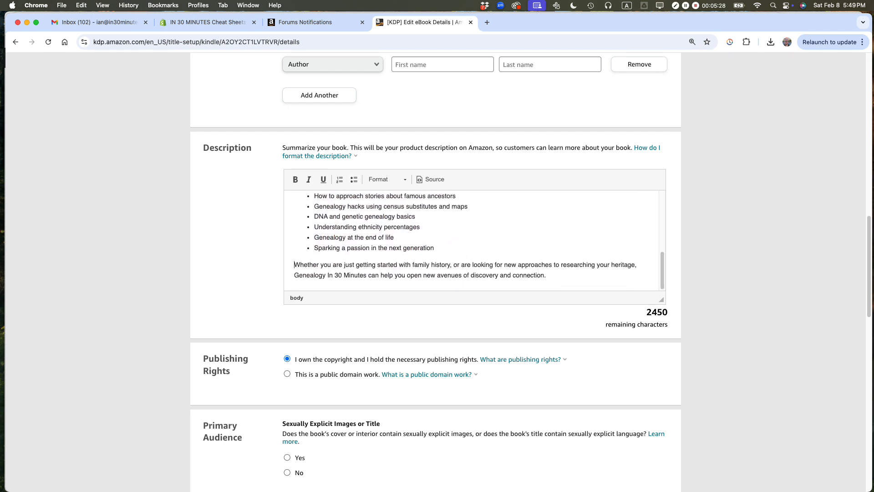
Italicize "Genealogy In 30 Minutes" in the description's closing paragraph.
{"action": "left_click_drag", "start_coordinate": [295, 275], "coordinate": [368, 275]}
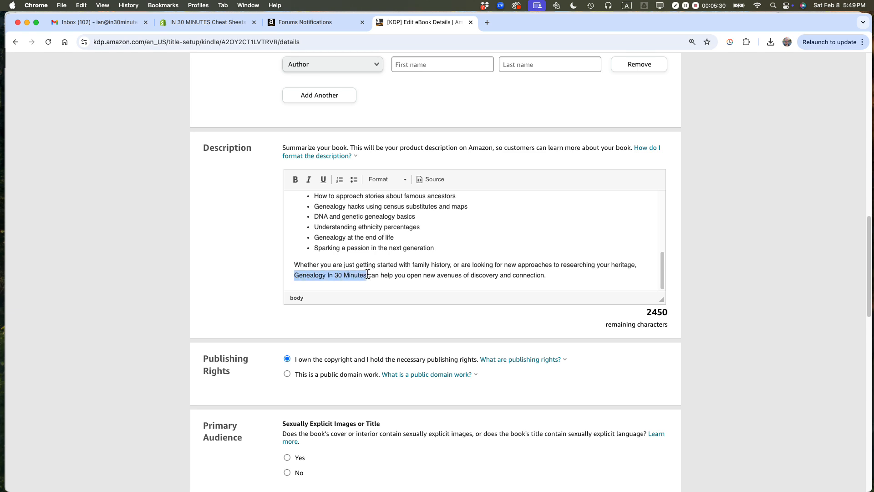
{"action": "key", "text": "super+i"}
{"action": "left_click", "coordinate": [410, 264]}
{"action": "scroll", "coordinate": [499, 232], "scroll_direction": "up", "scroll_amount": 10}
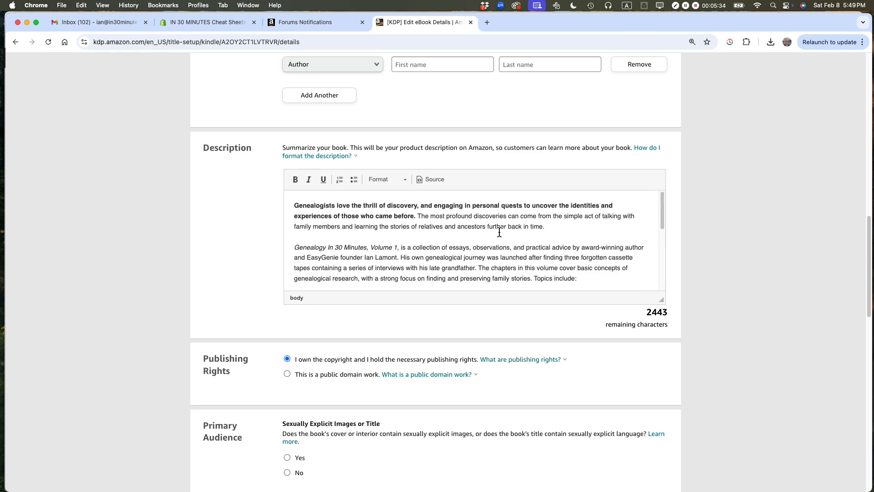
Declare that the book's cover, interior and title contain no sexually explicit images or language.
{"action": "scroll", "coordinate": [500, 232], "scroll_direction": "down", "scroll_amount": 1}
{"action": "scroll", "coordinate": [759, 245], "scroll_direction": "down", "scroll_amount": 4}
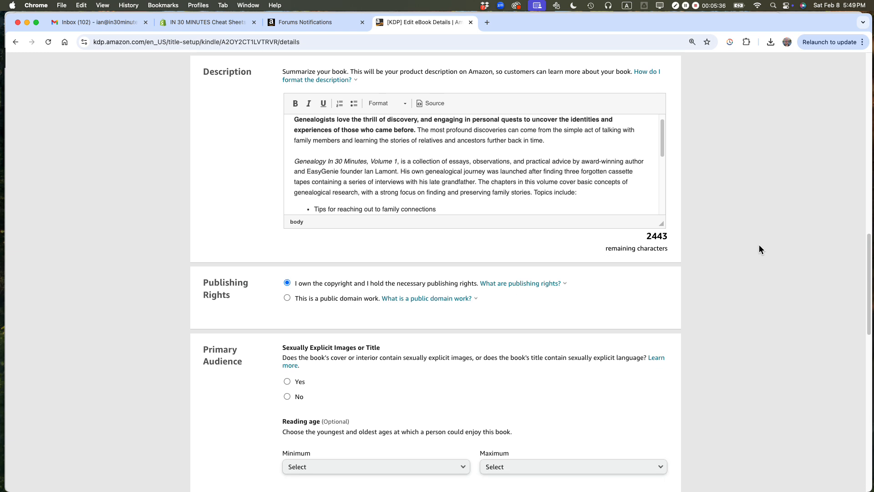
{"action": "scroll", "coordinate": [759, 244], "scroll_direction": "down", "scroll_amount": 5}
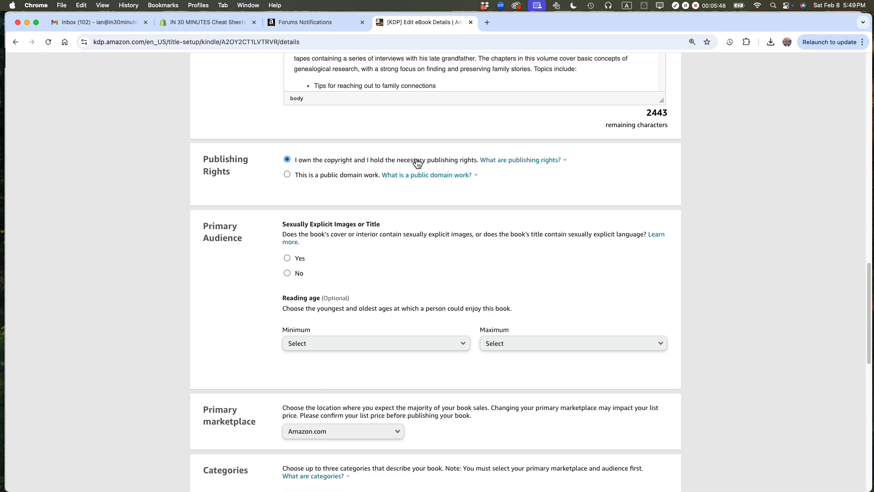
{"action": "left_click", "coordinate": [287, 273]}
Open the category selection for the eBook, keeping Amazon.com as the primary marketplace.
{"action": "scroll", "coordinate": [404, 253], "scroll_direction": "down", "scroll_amount": 5}
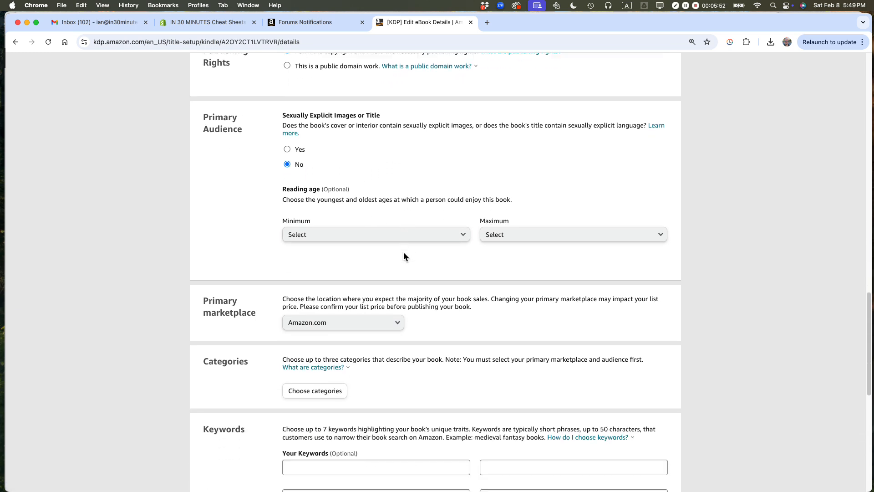
{"action": "scroll", "coordinate": [494, 302], "scroll_direction": "down", "scroll_amount": 5}
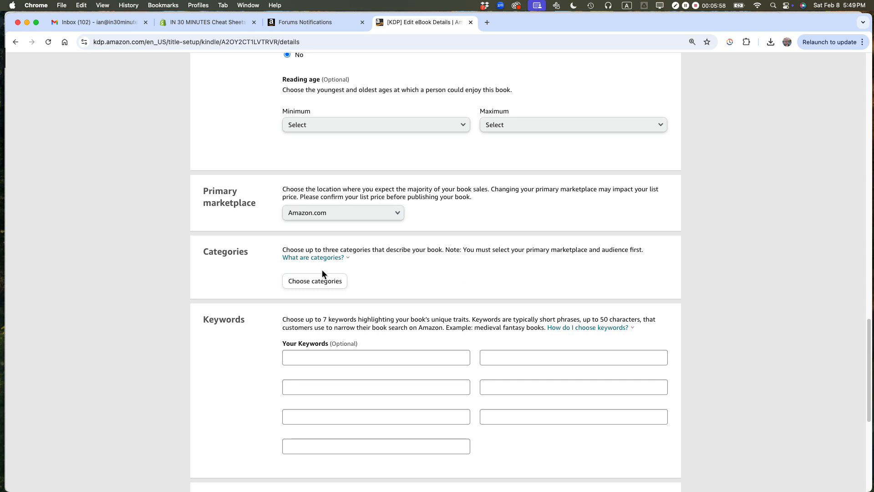
{"action": "left_click", "coordinate": [319, 284]}
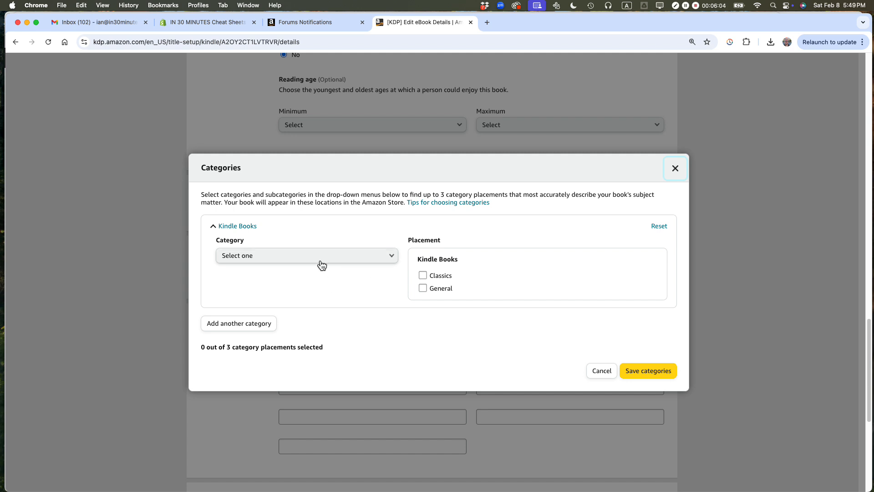
Look up the planned Amazon categories in the TextEdit file "genealogy in 30 minutes vol 1 2025 METADATA.txt" and return to Chrome.
{"action": "key", "text": "super+Tab"}
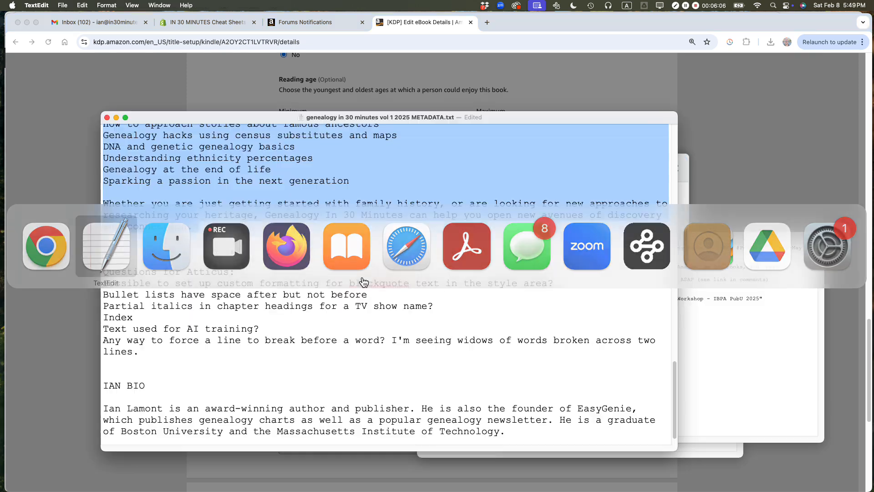
{"action": "scroll", "coordinate": [439, 258], "scroll_direction": "down", "scroll_amount": 1}
{"action": "scroll", "coordinate": [439, 255], "scroll_direction": "up", "scroll_amount": 15}
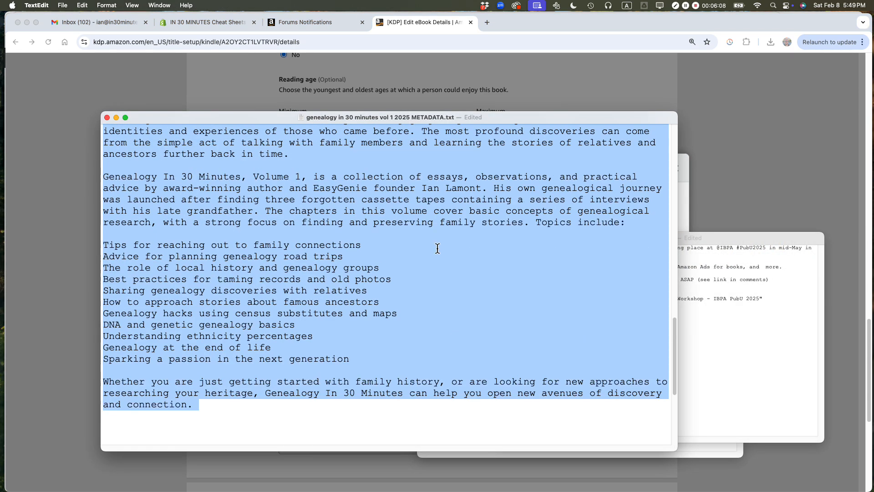
{"action": "scroll", "coordinate": [438, 246], "scroll_direction": "up", "scroll_amount": 3}
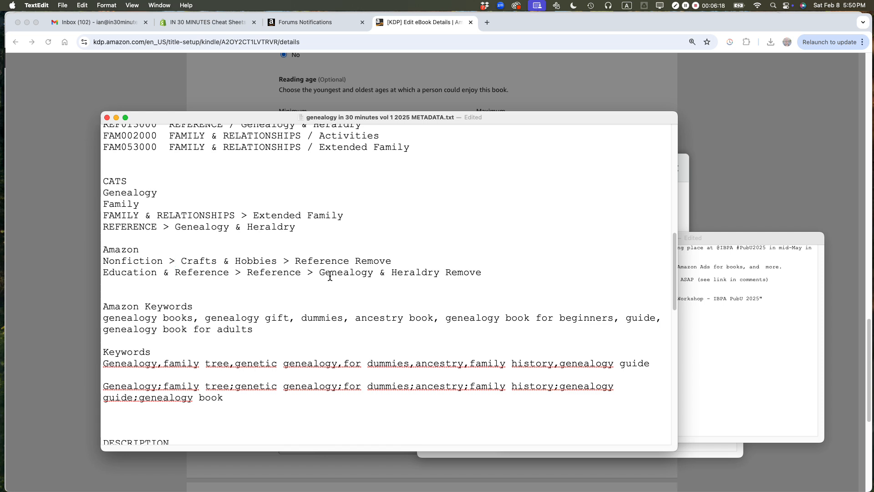
{"action": "left_click", "coordinate": [570, 79]}
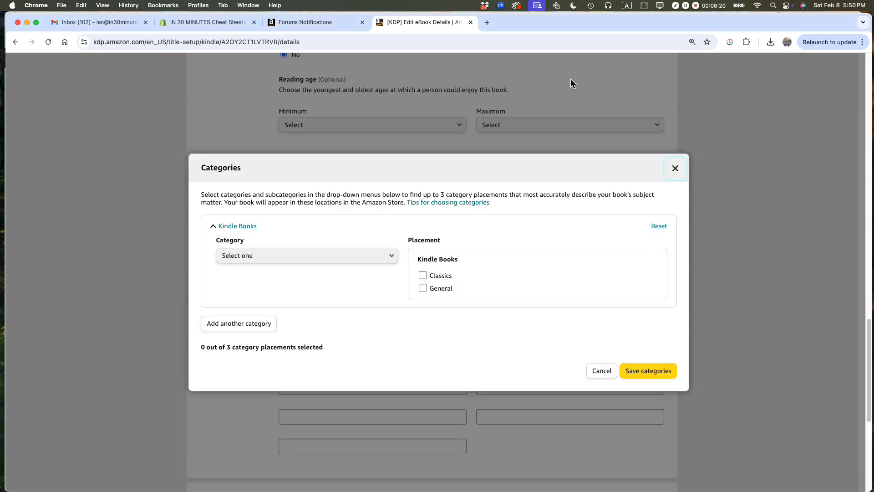
Try Education & Teaching as the first category and check its subcategories.
{"action": "left_click", "coordinate": [340, 263]}
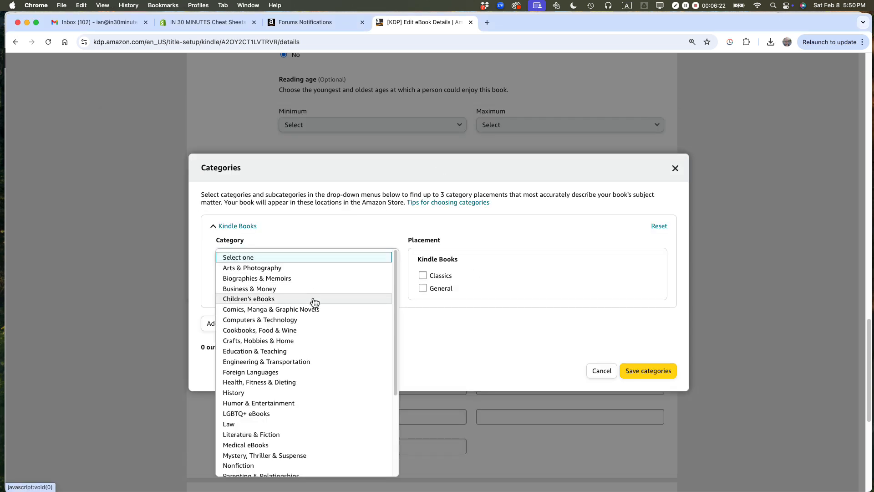
{"action": "left_click", "coordinate": [296, 351]}
{"action": "left_click", "coordinate": [344, 291]}
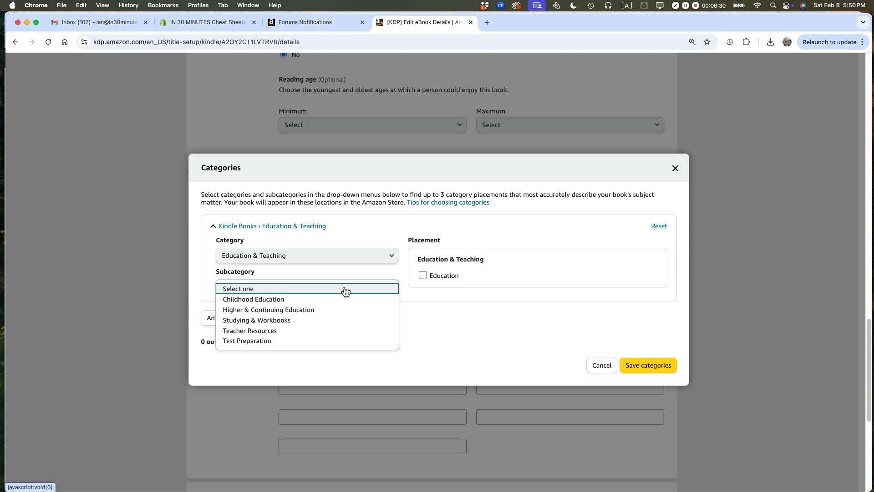
{"action": "left_click", "coordinate": [345, 289]}
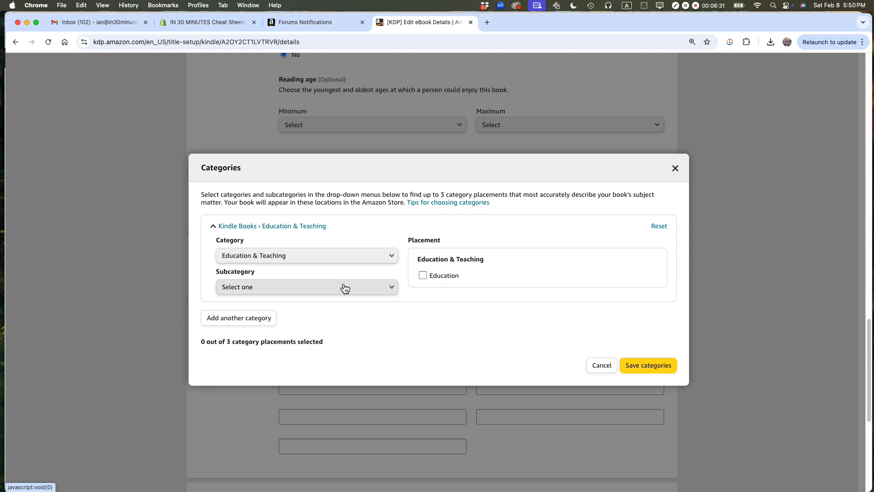
Set the first category to Reference > Genealogy and select the General placement.
{"action": "left_click", "coordinate": [332, 261]}
{"action": "scroll", "coordinate": [319, 415], "scroll_direction": "down", "scroll_amount": 3}
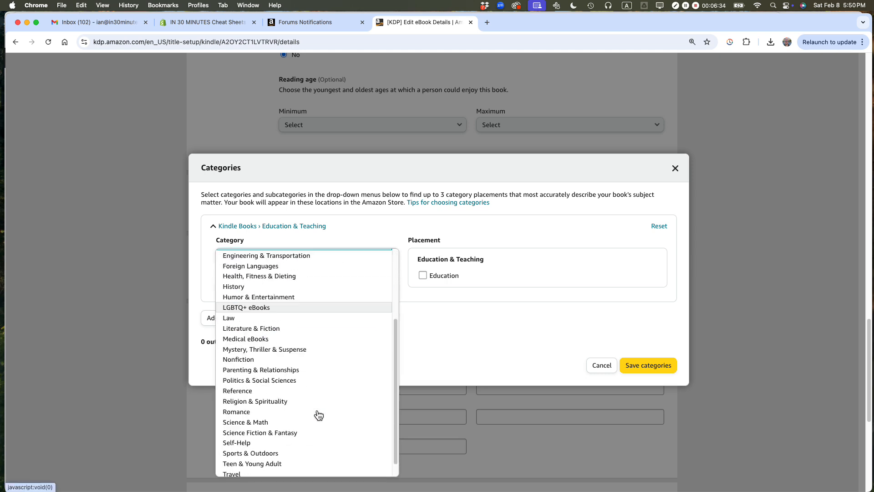
{"action": "left_click", "coordinate": [296, 390]}
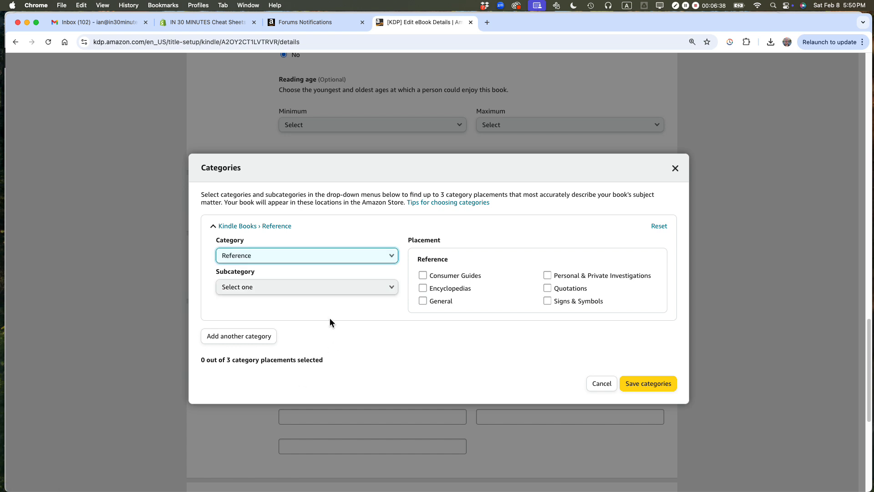
{"action": "left_click", "coordinate": [305, 291]}
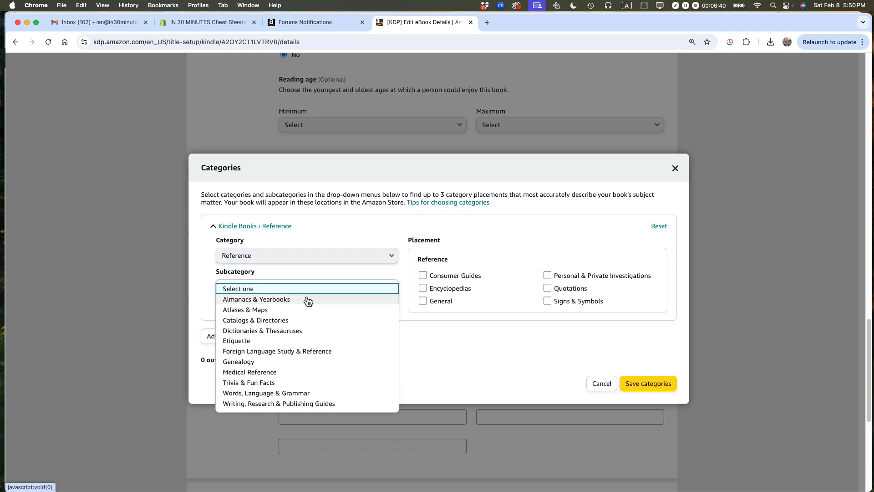
{"action": "left_click", "coordinate": [286, 367]}
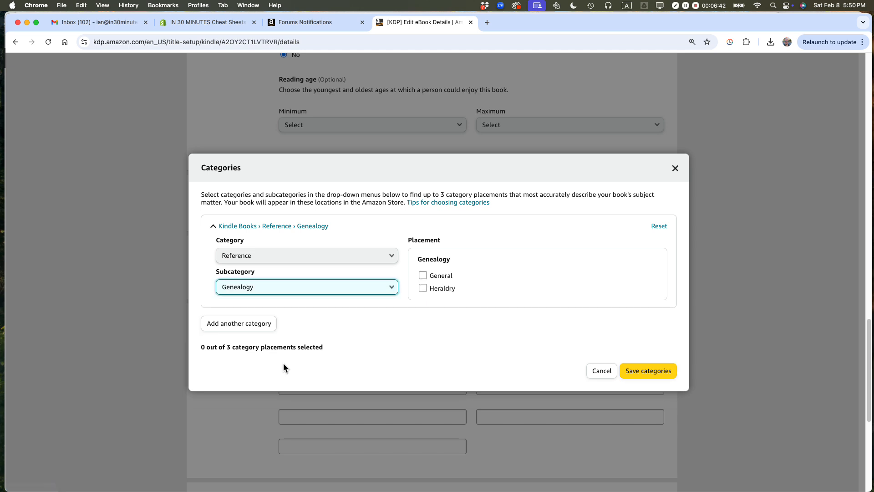
{"action": "left_click", "coordinate": [423, 276]}
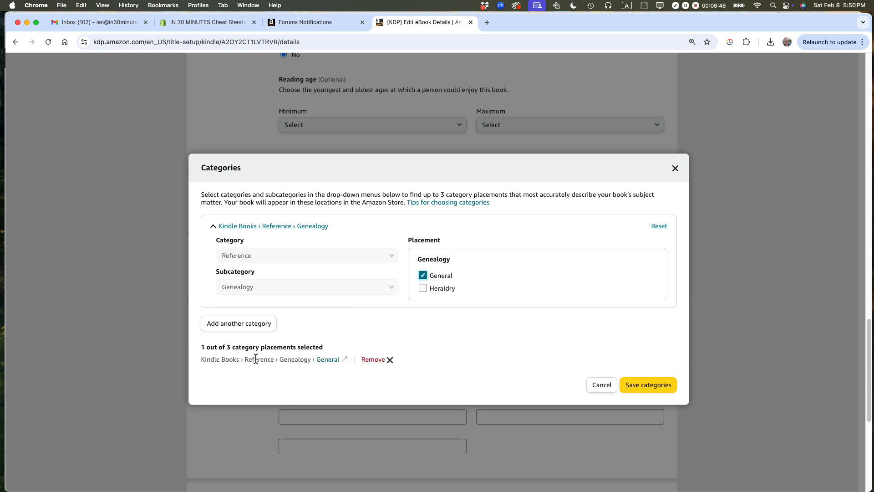
Add a second category, History > United States > State & Local, and select its General placement.
{"action": "left_click", "coordinate": [242, 325]}
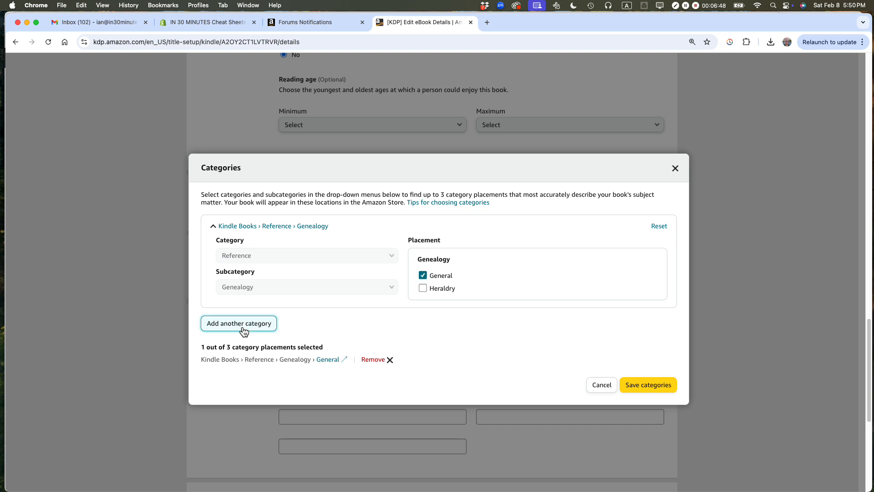
{"action": "left_click", "coordinate": [256, 276]}
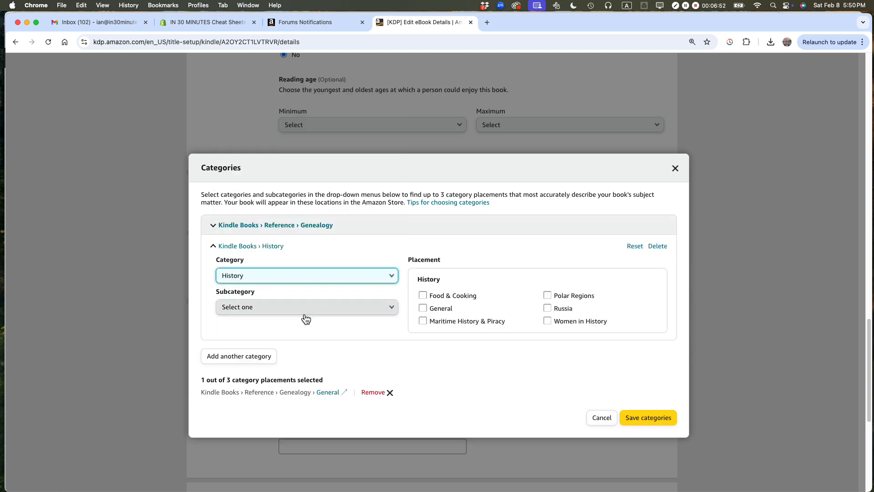
{"action": "left_click", "coordinate": [300, 312]}
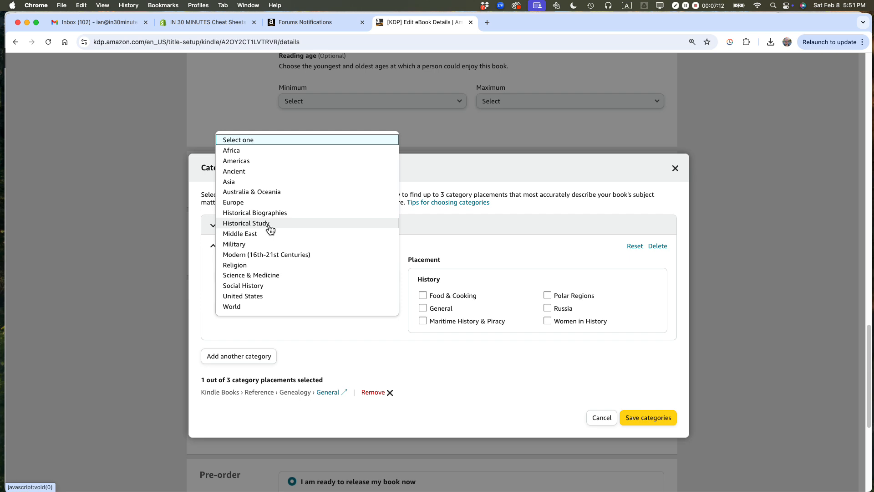
{"action": "left_click", "coordinate": [256, 296]}
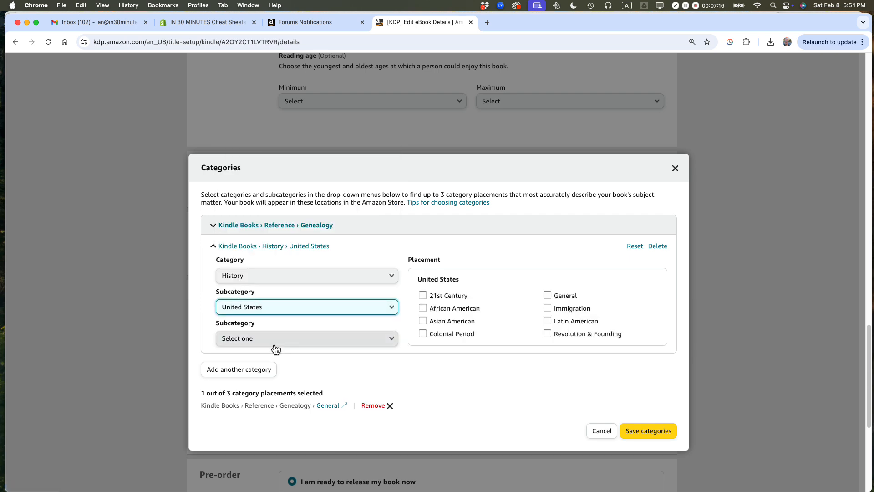
{"action": "left_click", "coordinate": [276, 340]}
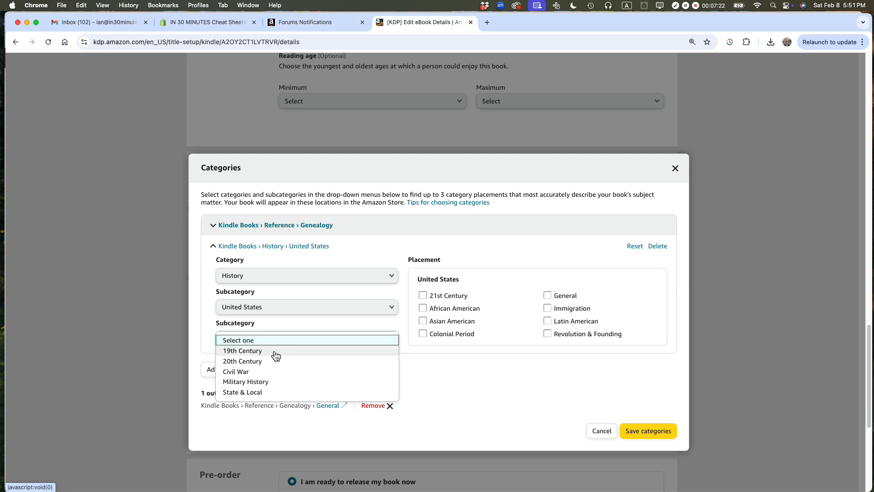
{"action": "left_click", "coordinate": [250, 392]}
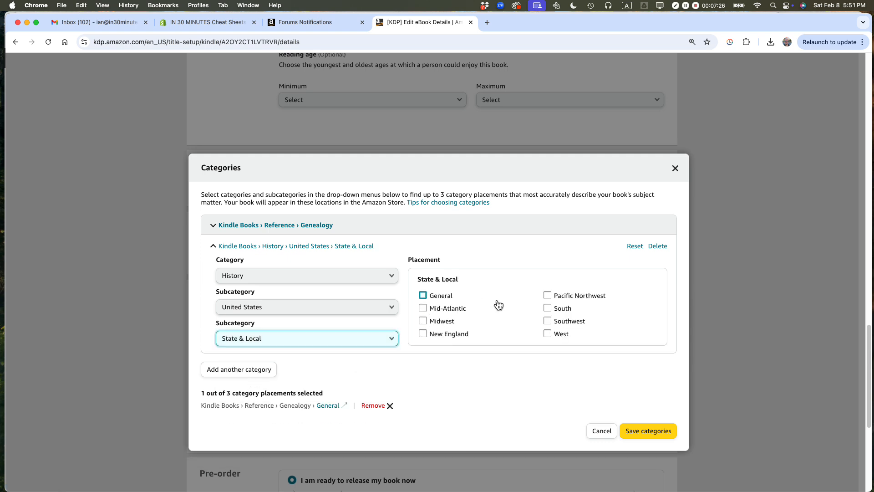
{"action": "scroll", "coordinate": [498, 305], "scroll_direction": "down", "scroll_amount": 1}
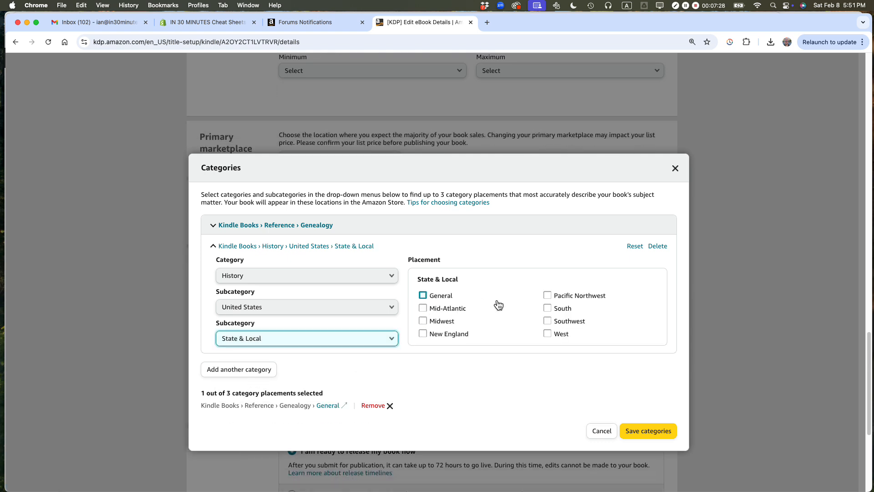
{"action": "left_click", "coordinate": [423, 296]}
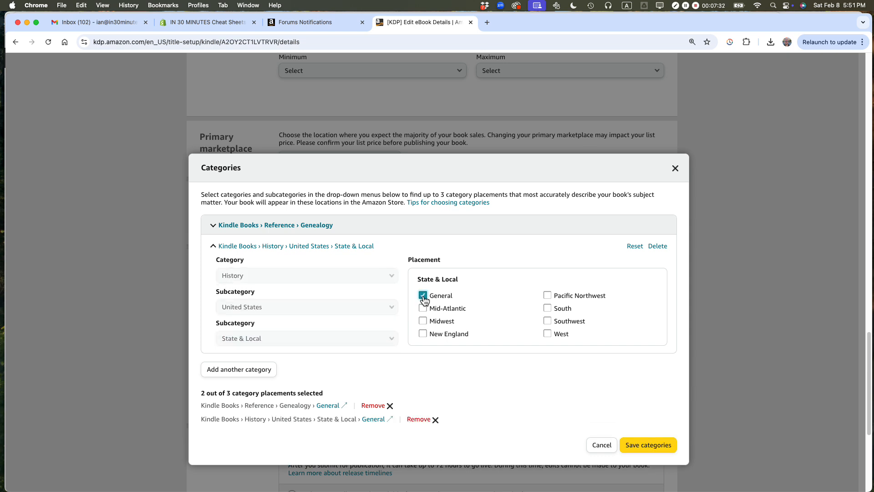
Add a third category and set it to Parenting & Relationships > Family Relationships.
{"action": "left_click", "coordinate": [238, 367]}
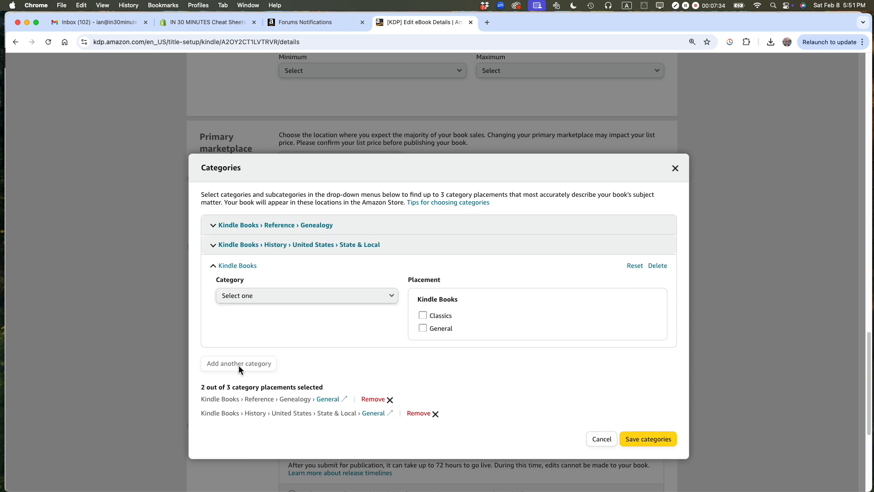
{"action": "key", "text": "super+Tab"}
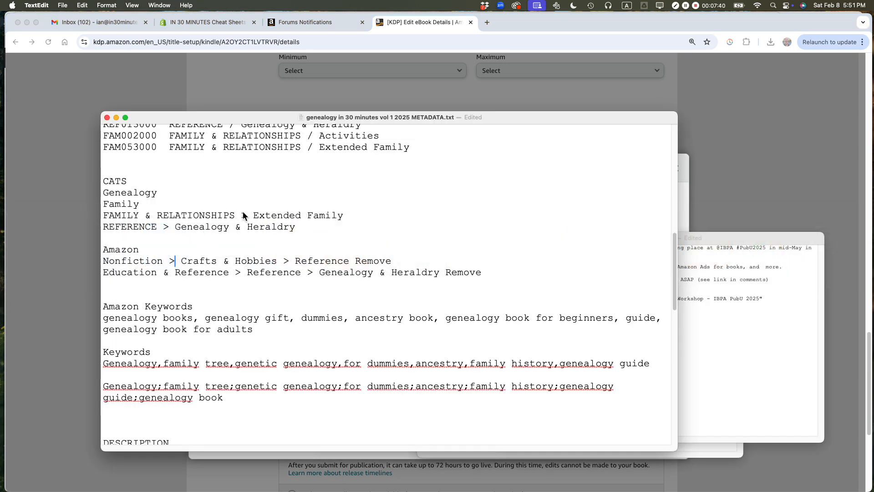
{"action": "key", "text": "super+Tab"}
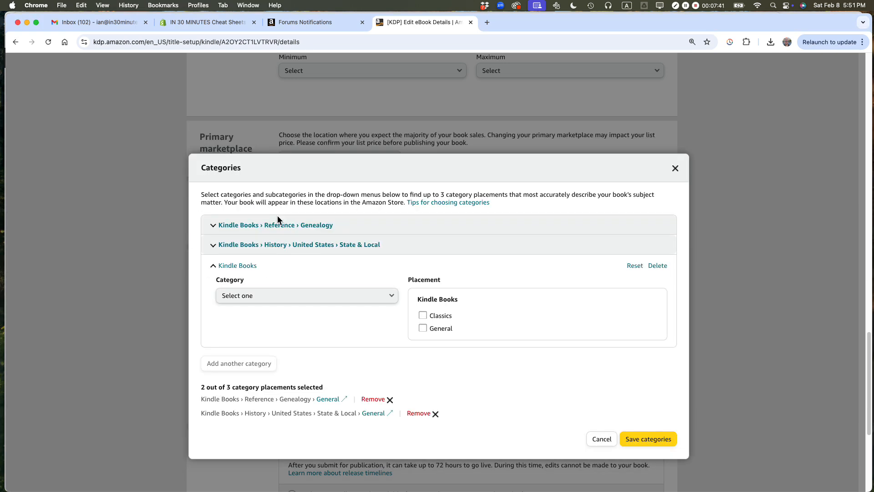
{"action": "left_click", "coordinate": [254, 300]}
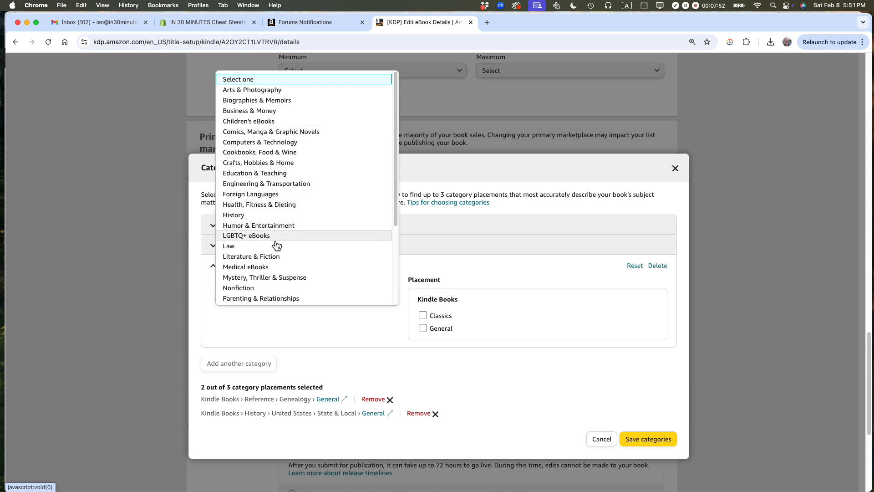
{"action": "scroll", "coordinate": [277, 246], "scroll_direction": "down", "scroll_amount": 4}
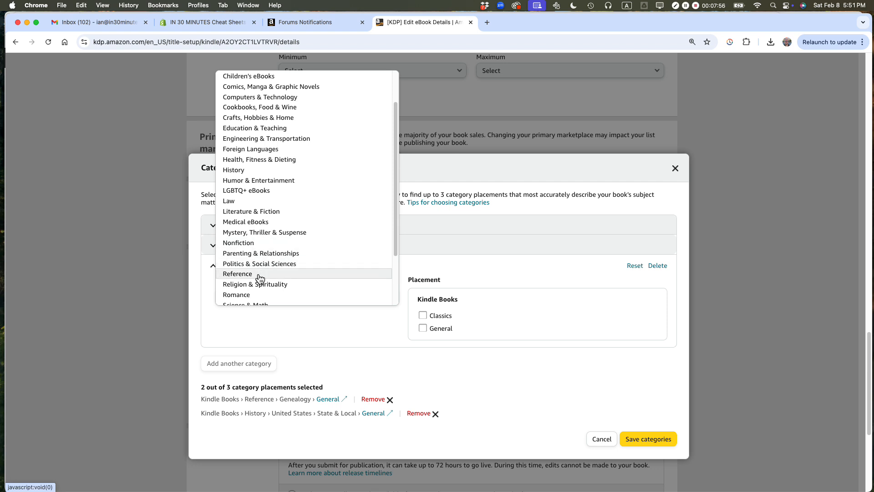
{"action": "left_click", "coordinate": [262, 253]}
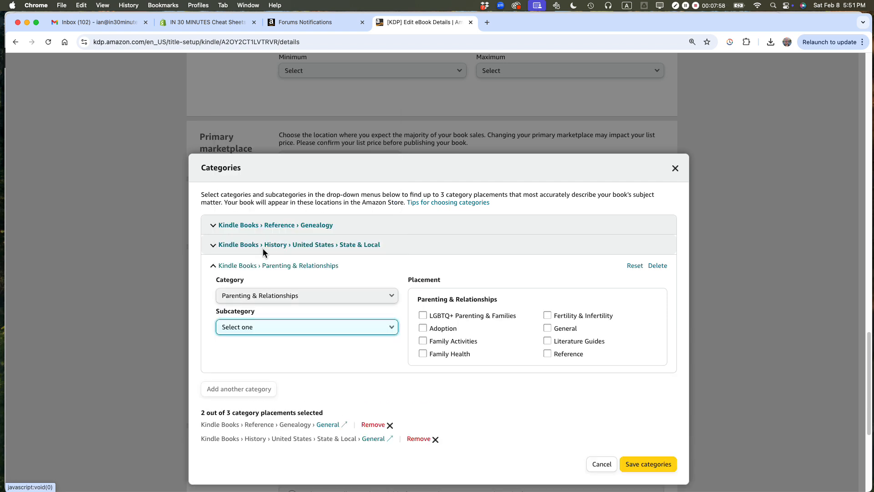
{"action": "left_click", "coordinate": [279, 327]}
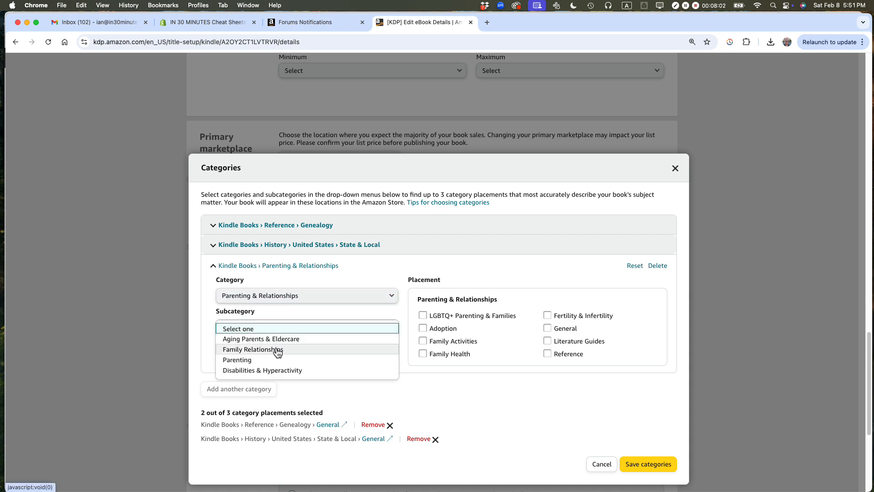
{"action": "left_click", "coordinate": [277, 351]}
Check the prepared categories in the metadata file, change the third category to Nonfiction > Crafts, Hobbies & Home, and select its General placement.
{"action": "key", "text": "super+Tab"}
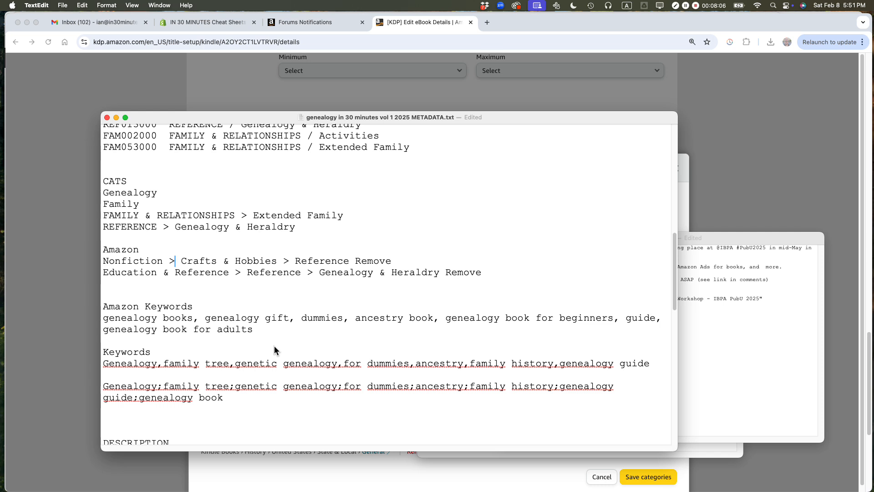
{"action": "key", "text": "super+Tab"}
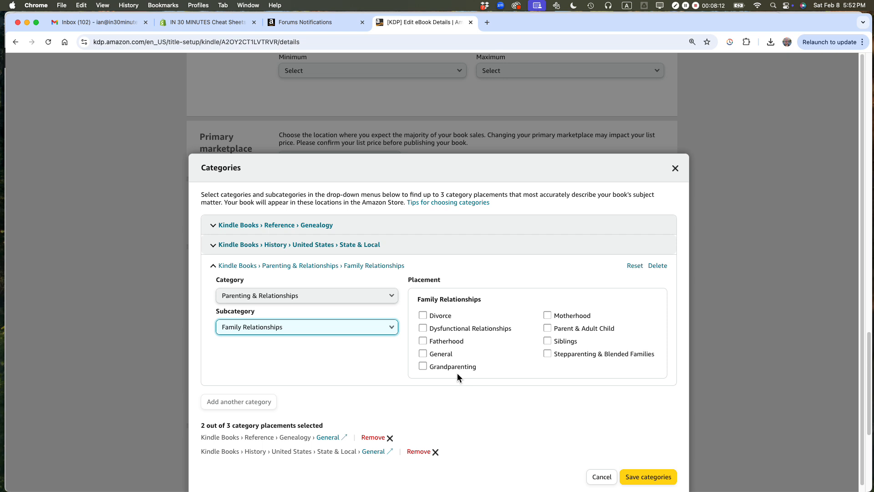
{"action": "left_click", "coordinate": [280, 328]}
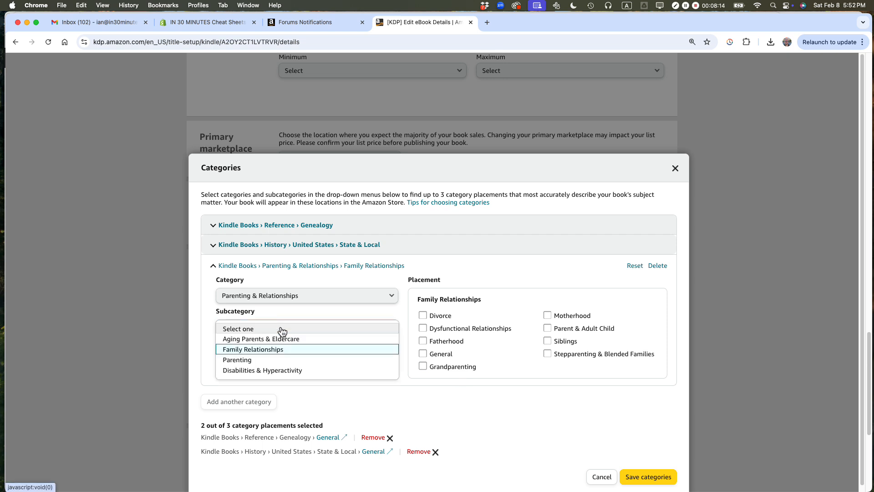
{"action": "left_click", "coordinate": [276, 295]}
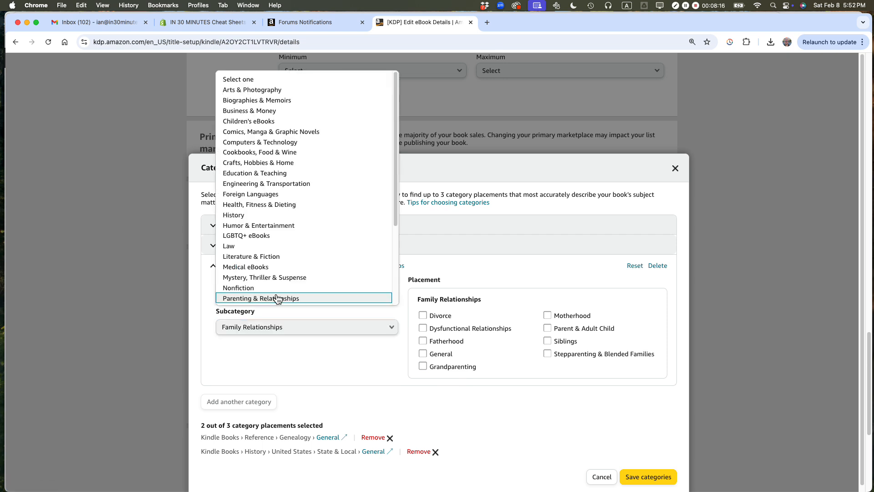
{"action": "left_click", "coordinate": [261, 291]}
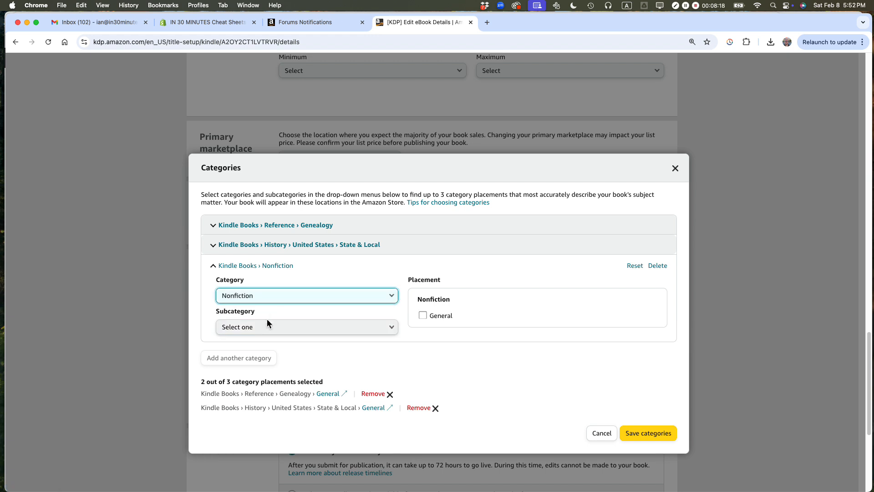
{"action": "left_click", "coordinate": [268, 326]}
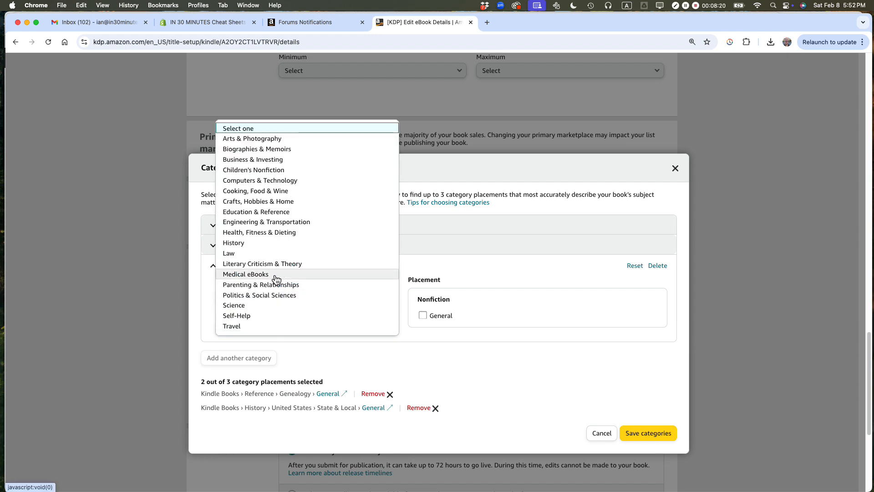
{"action": "left_click", "coordinate": [264, 202]}
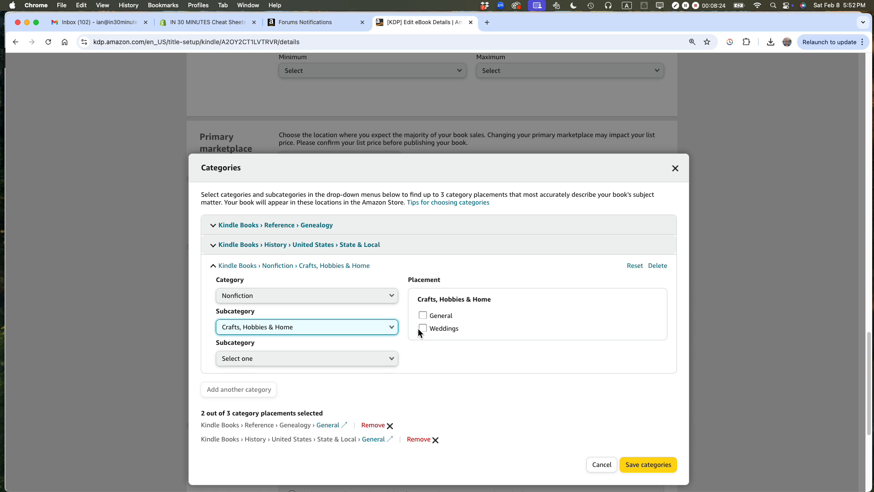
{"action": "left_click", "coordinate": [423, 315]}
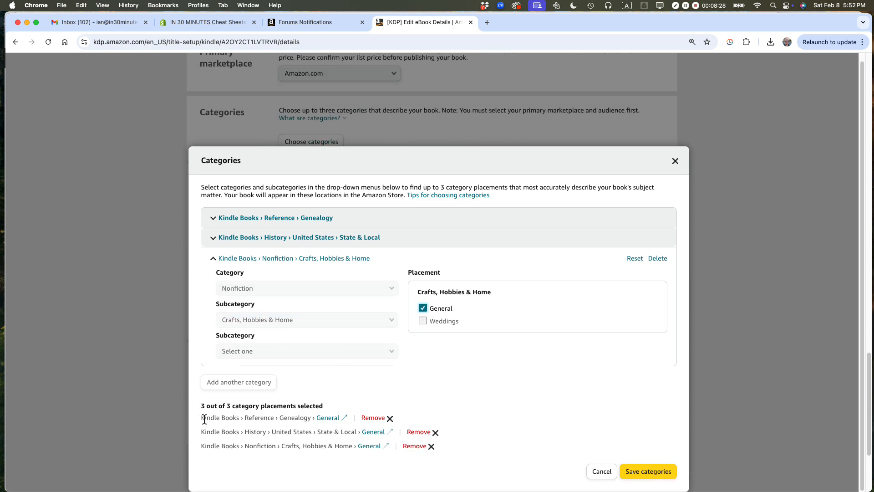
Copy the three selected category placements into the TextEdit metadata file under a new 2025 heading below the Amazon categories.
{"action": "left_click_drag", "start_coordinate": [204, 419], "coordinate": [456, 449]}
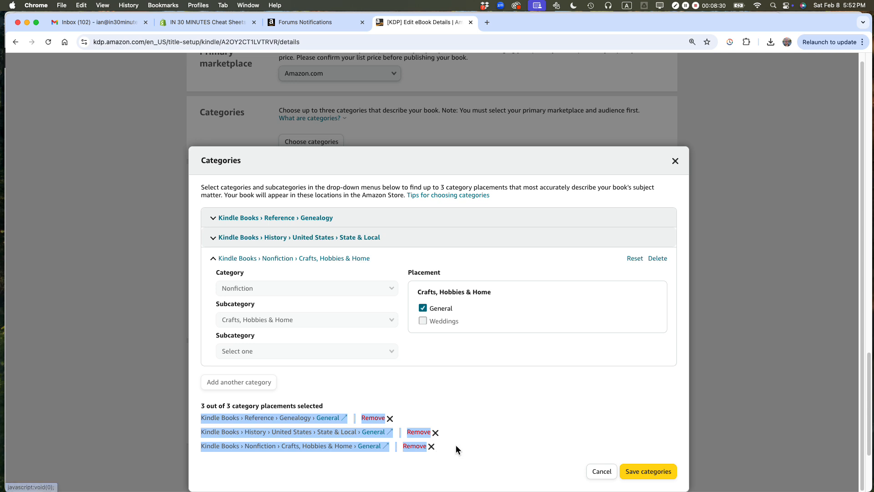
{"action": "key", "text": "super+Tab"}
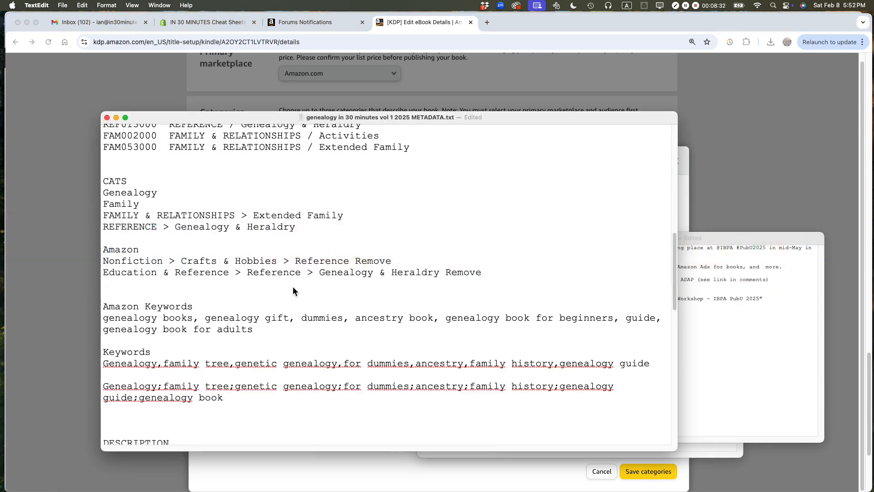
{"action": "left_click", "coordinate": [175, 261]}
{"action": "key", "text": "Return"}
{"action": "key", "text": "Return"}
{"action": "key", "text": "Up"}
{"action": "type", "text": "2025"}
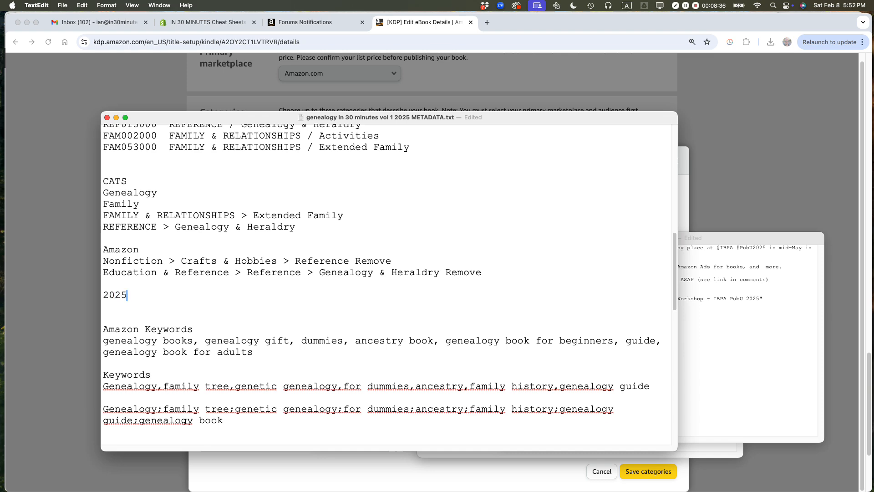
{"action": "key", "text": "Return"}
{"action": "type", "text": "Kindle Books > Reference > Genealogy > General ↗|Remove Kindle Books > History > United States > State & Local > General ↗|Remove Kindle Books > Nonfiction > Crafts, Hobbies & Home > General ↗|Remove"}
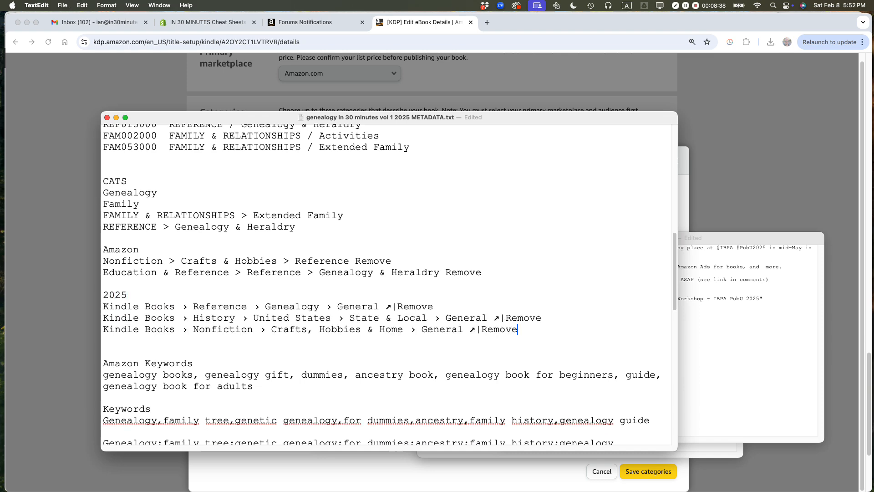
Return to Chrome and save the three category placements for the eBook.
{"action": "key", "text": "super+Tab"}
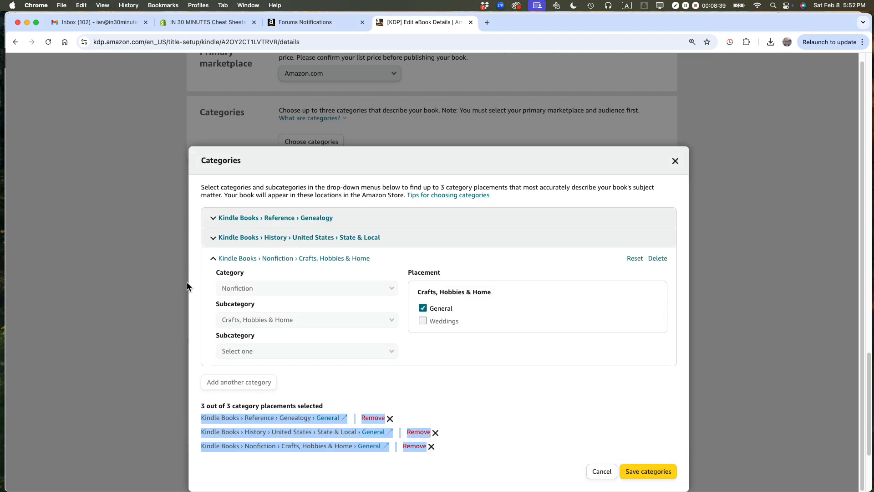
{"action": "left_click", "coordinate": [639, 464]}
{"action": "scroll", "coordinate": [638, 455], "scroll_direction": "up", "scroll_amount": 3}
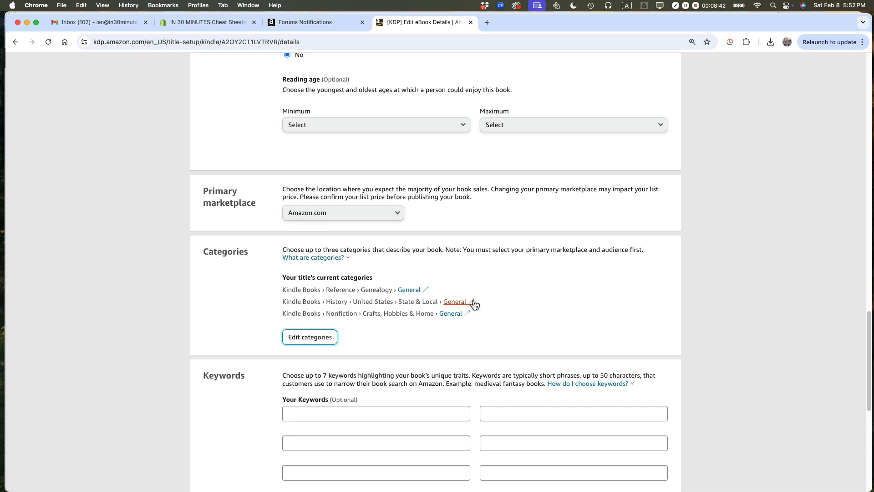
Copy "genealogy books" from the Amazon Keywords in the TextEdit metadata file into the first keyword field of the eBook form.
{"action": "scroll", "coordinate": [474, 304], "scroll_direction": "down", "scroll_amount": 2}
{"action": "left_click", "coordinate": [317, 315]}
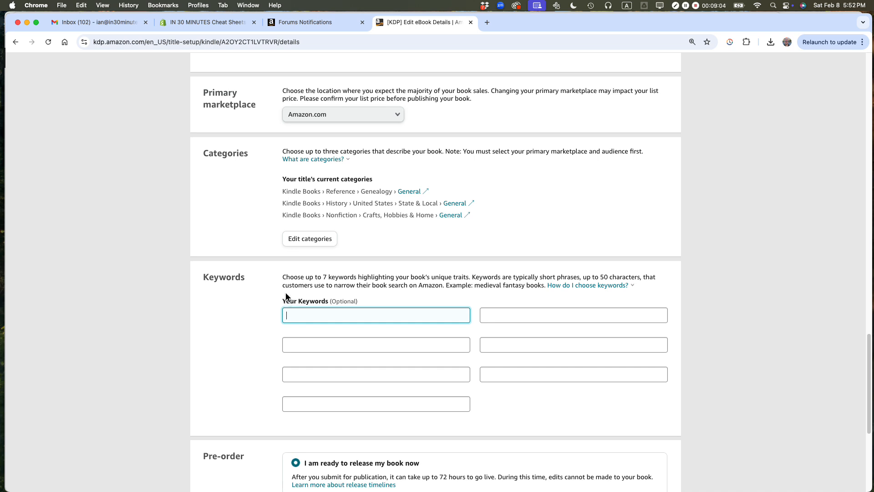
{"action": "key", "text": "super+Tab"}
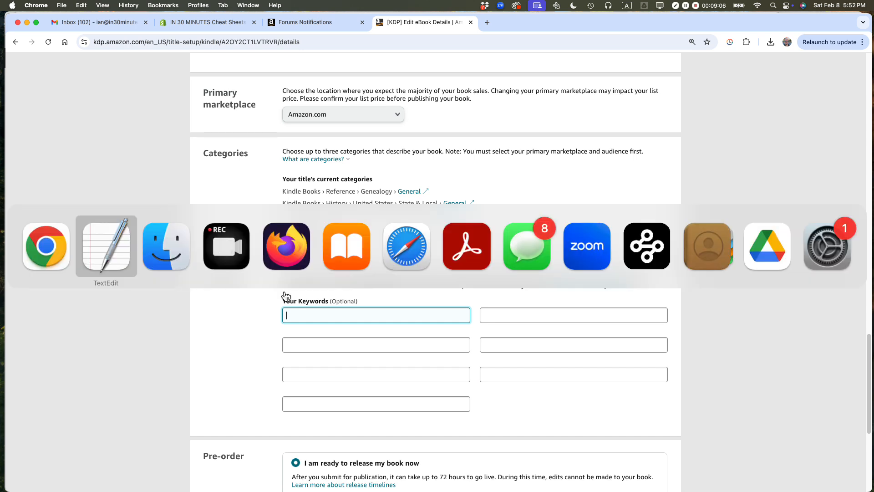
{"action": "scroll", "coordinate": [286, 296], "scroll_direction": "down", "scroll_amount": 1}
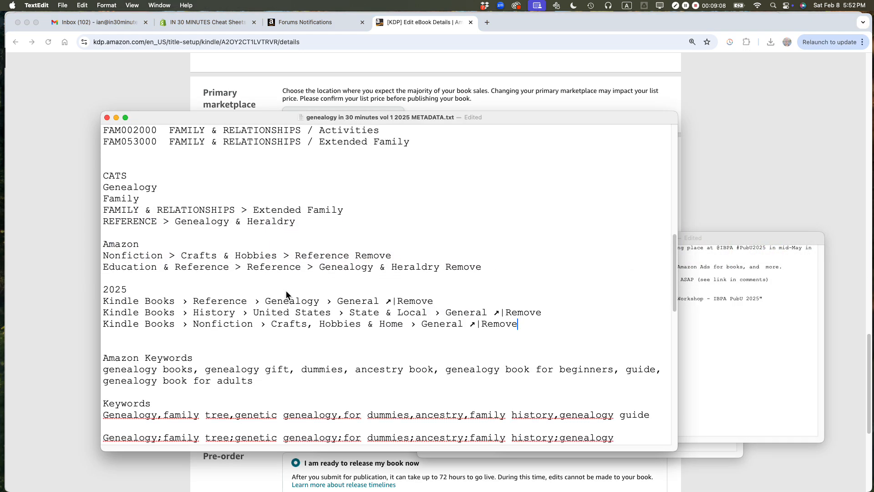
{"action": "scroll", "coordinate": [328, 314], "scroll_direction": "down", "scroll_amount": 1}
{"action": "left_click", "coordinate": [121, 347]}
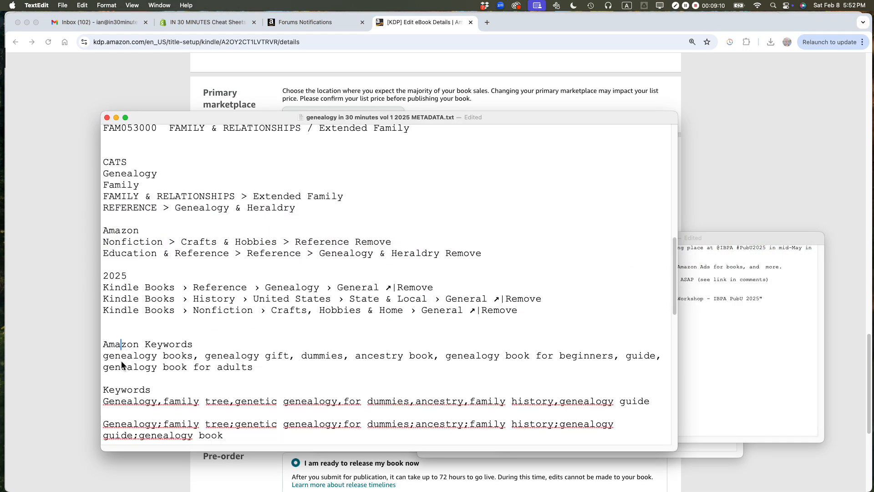
{"action": "left_click", "coordinate": [105, 359]}
{"action": "left_click_drag", "start_coordinate": [193, 357], "coordinate": [97, 357]}
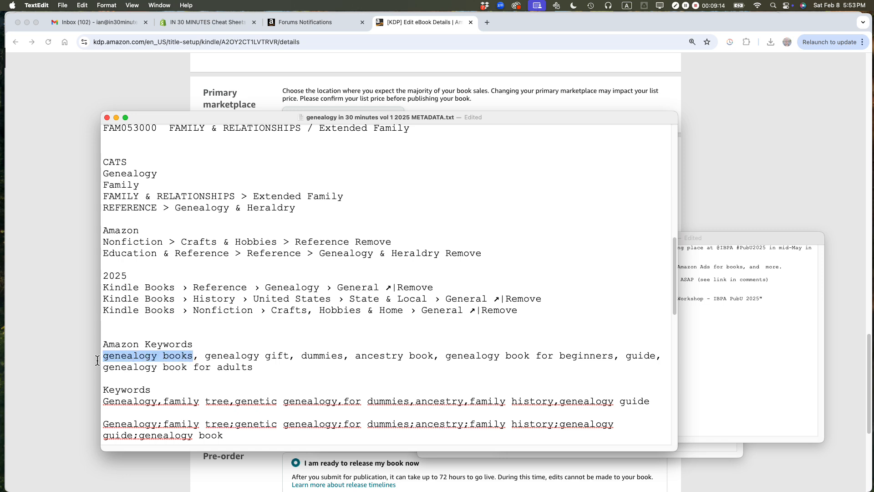
{"action": "key", "text": "super+c"}
{"action": "key", "text": "super+Tab"}
{"action": "key", "text": "super+v"}
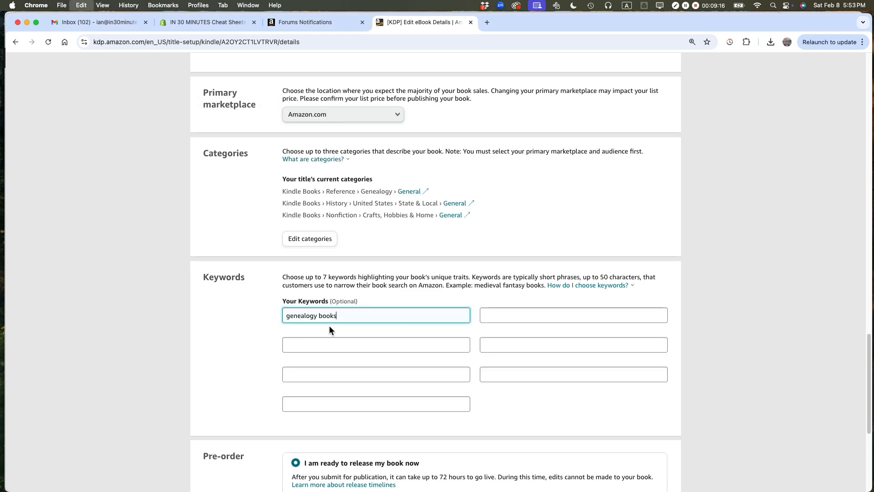
Copy the following Amazon keywords from the metadata file into the keyword field below "genealogy books" and cut it down to "genealogy gift".
{"action": "key", "text": "super+Tab"}
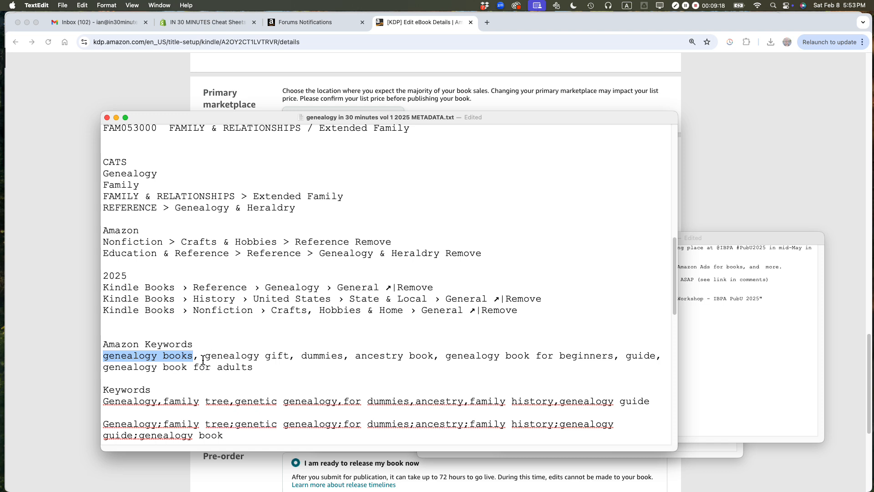
{"action": "left_click_drag", "start_coordinate": [205, 357], "coordinate": [254, 367]}
{"action": "key", "text": "super+c"}
{"action": "key", "text": "super+Tab"}
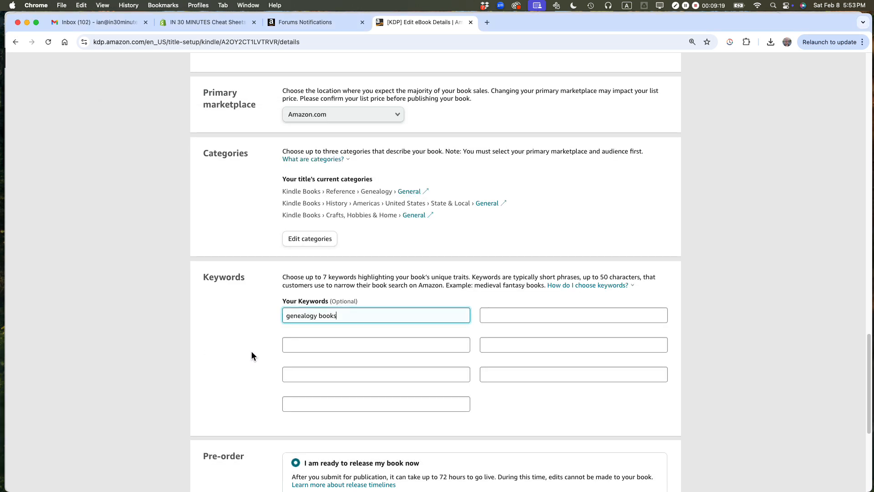
{"action": "left_click", "coordinate": [306, 343]}
{"action": "key", "text": "super+v"}
{"action": "key", "text": "shift+alt+Left"}
{"action": "key", "text": "shift+alt+Left"}
{"action": "key", "text": "shift+alt+Left"}
{"action": "key", "text": "shift+alt+Left"}
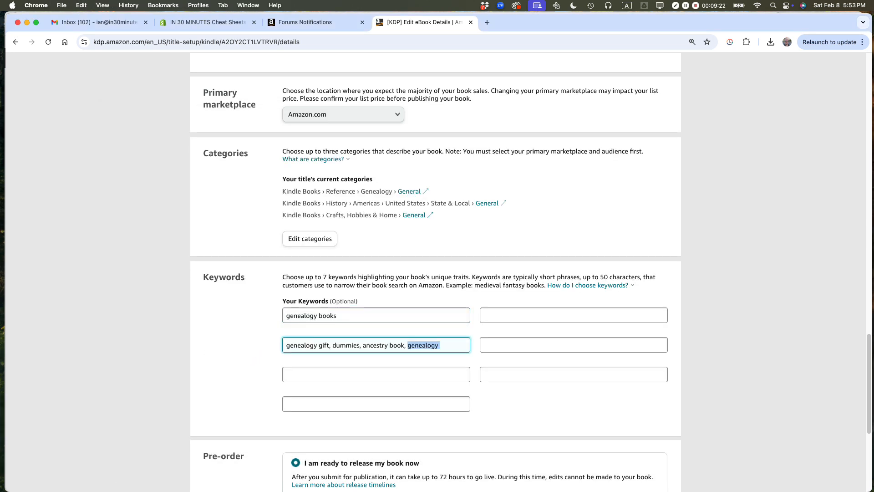
{"action": "key", "text": "super+x"}
{"action": "key", "text": "BackSpace"}
{"action": "key", "text": "BackSpace"}
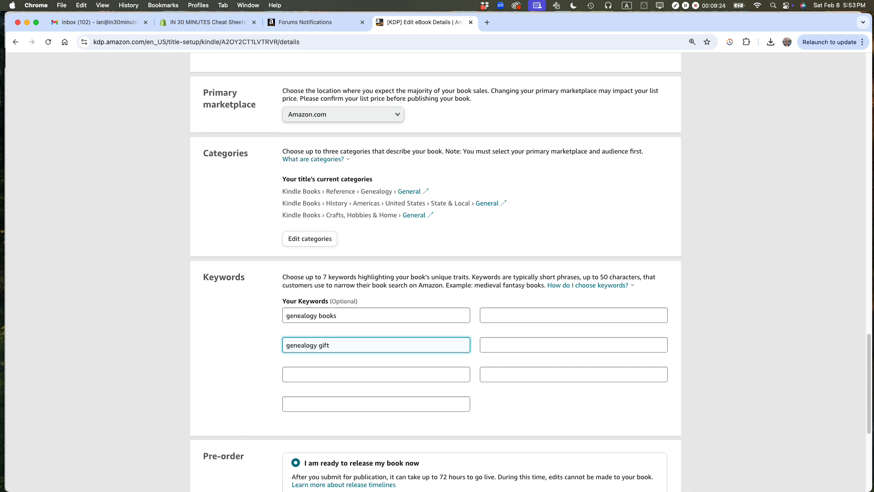
Paste the cut keywords into the field beside "genealogy gift" and trim the entry to "dummies".
{"action": "key", "text": "Tab"}
{"action": "key", "text": "super+v"}
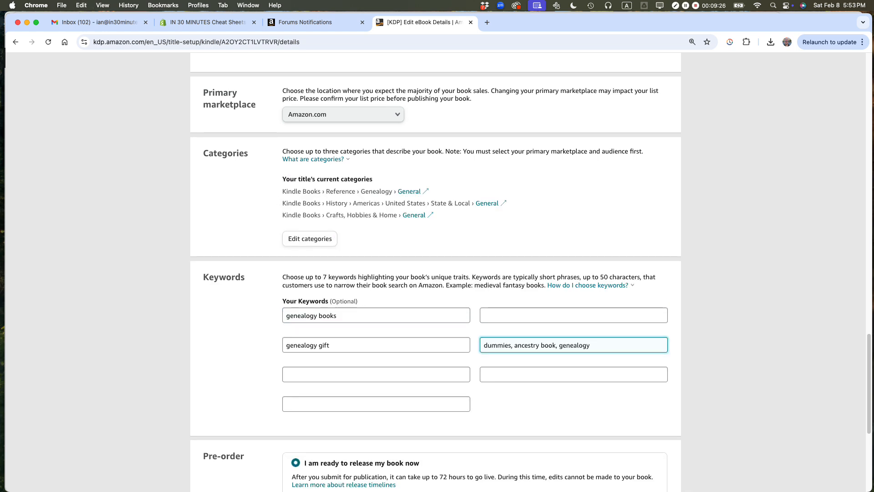
{"action": "key", "text": "shift+alt+Left"}
{"action": "key", "text": "shift+alt+Left"}
{"action": "key", "text": "shift+alt+Left"}
{"action": "key", "text": "super+x"}
{"action": "key", "text": "Tab"}
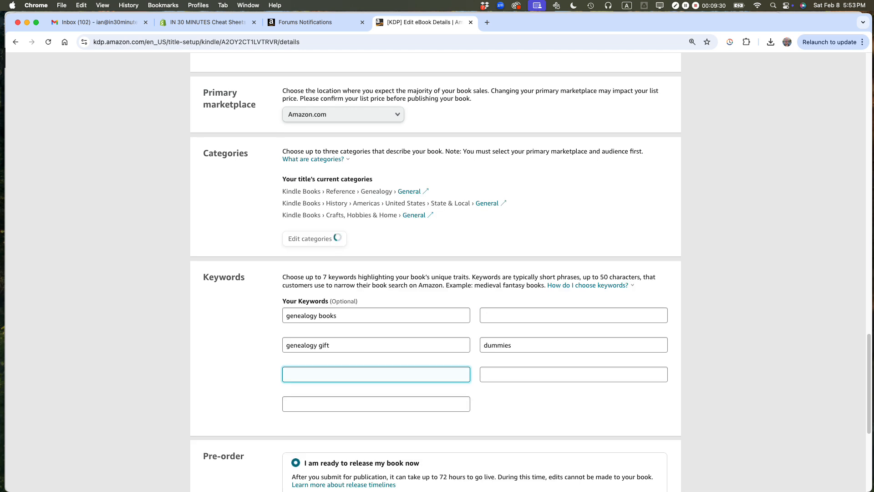
Paste the remaining cut keywords into the field below "genealogy gift" and trim the entry to "ancestry book".
{"action": "key", "text": "super+v"}
{"action": "key", "text": "shift+alt+Left"}
{"action": "key", "text": "super+x"}
{"action": "key", "text": "BackSpace"}
{"action": "key", "text": "BackSpace"}
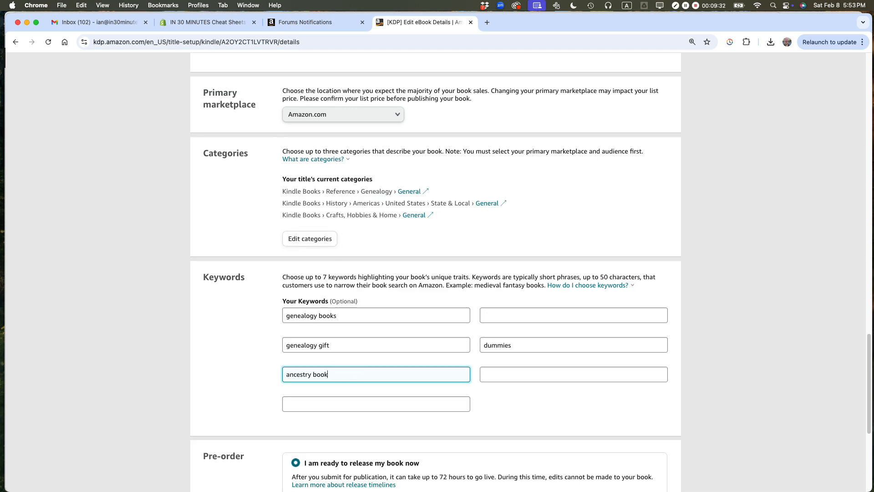
Copy "genealogy book for beginners" from the TextEdit metadata file into the keyword field below "ancestry book".
{"action": "key", "text": "super+Tab"}
{"action": "left_click", "coordinate": [378, 357]}
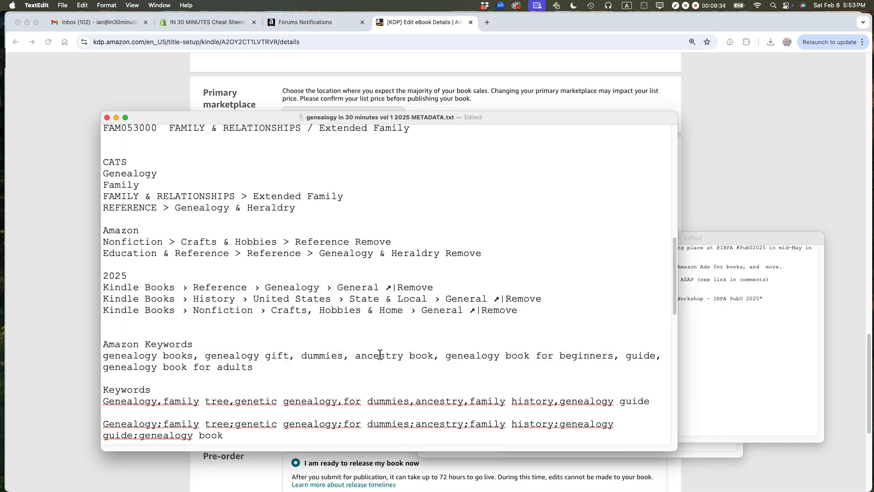
{"action": "left_click_drag", "start_coordinate": [445, 357], "coordinate": [614, 360]}
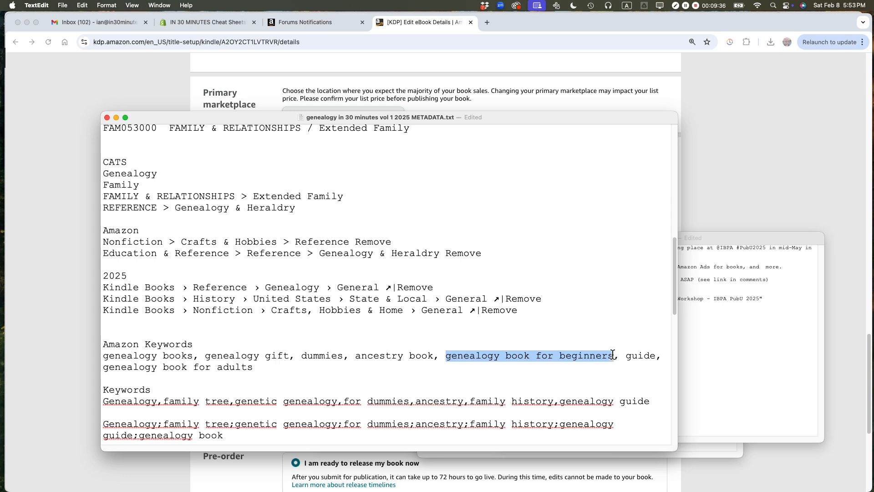
{"action": "key", "text": "super+Tab"}
{"action": "left_click", "coordinate": [314, 404]}
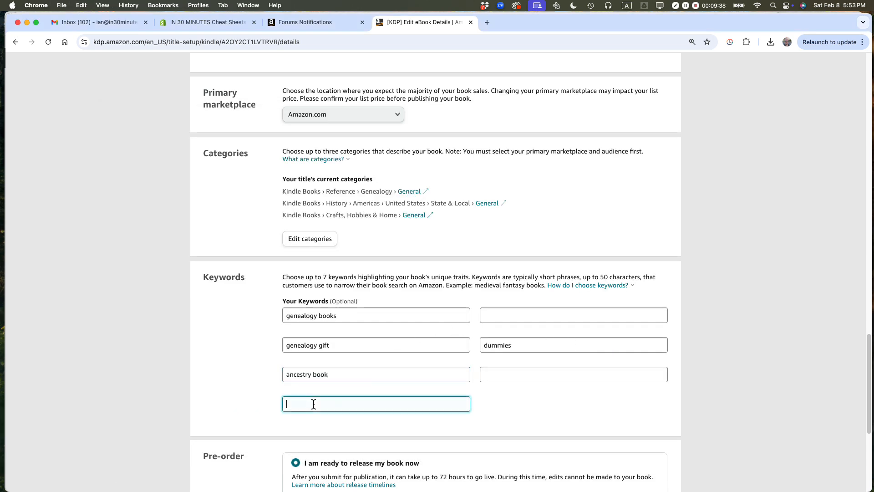
{"action": "key", "text": "super+v"}
Copy "genealogy book for adults" from the TextEdit metadata file into the empty keyword field beside "genealogy books".
{"action": "key", "text": "super+Tab"}
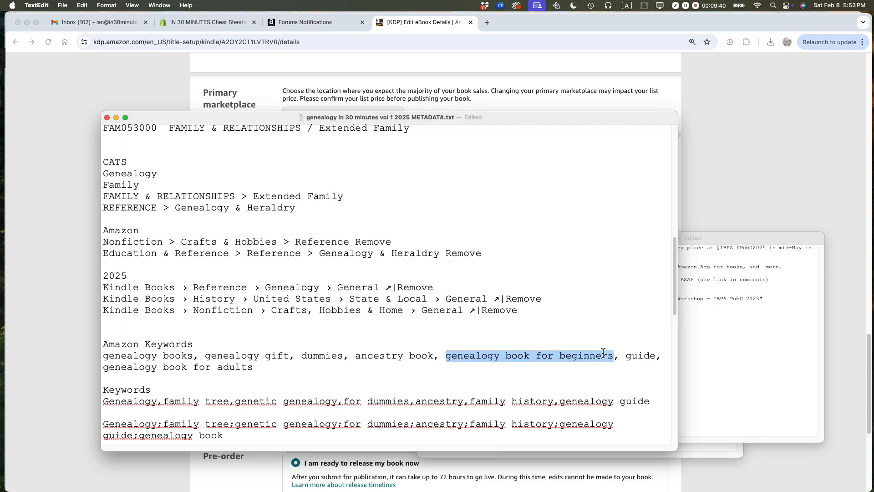
{"action": "double_click", "coordinate": [638, 357]}
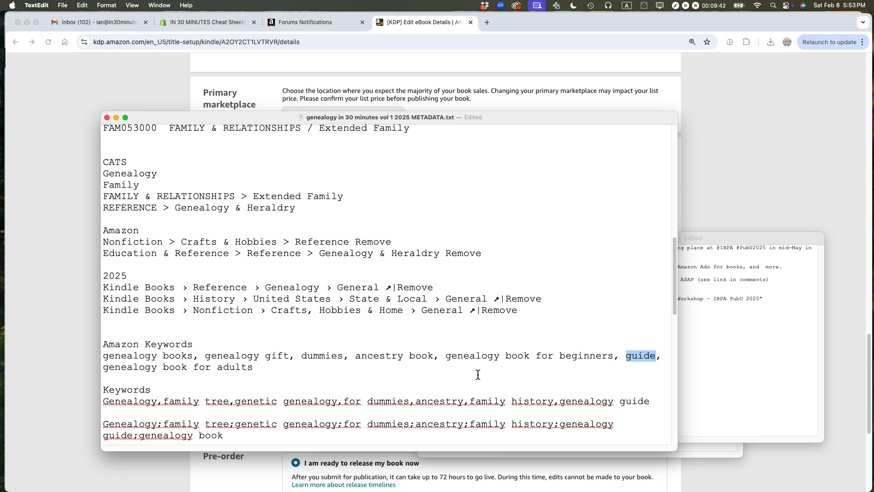
{"action": "left_click_drag", "start_coordinate": [253, 367], "coordinate": [92, 371]}
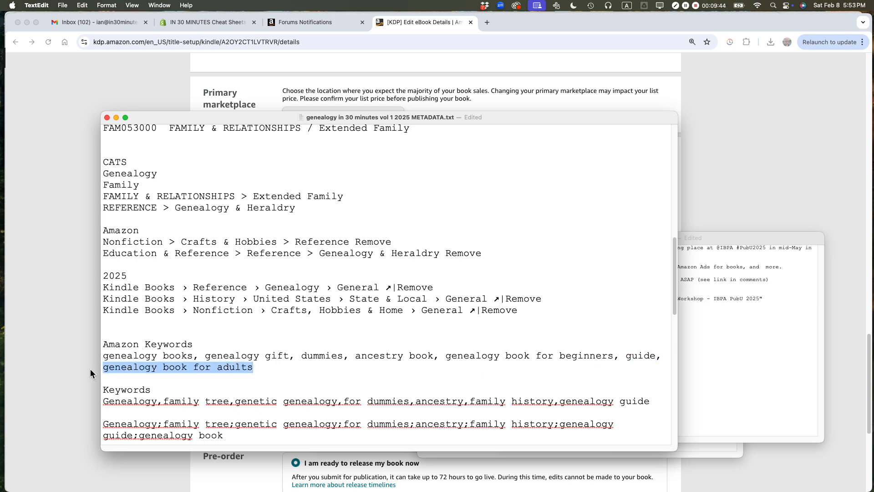
{"action": "key", "text": "super+c"}
{"action": "key", "text": "super+Tab"}
{"action": "left_click", "coordinate": [511, 318]}
{"action": "key", "text": "super+v"}
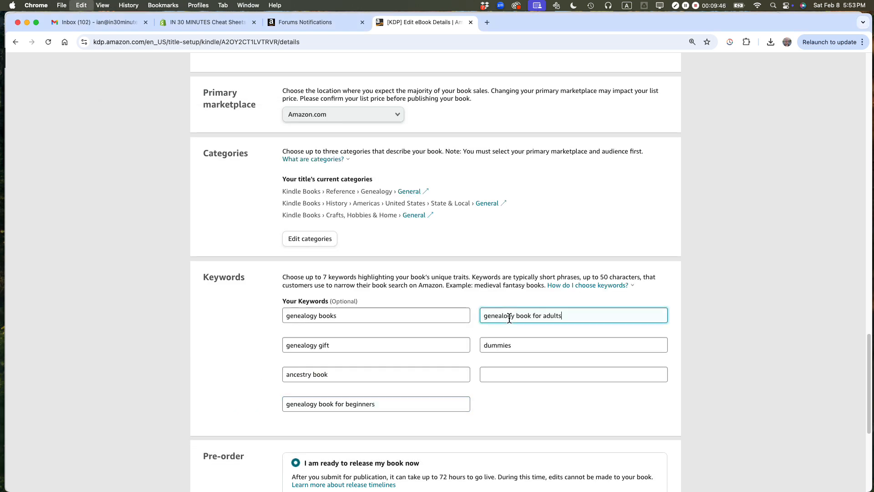
Enter "family history" in the empty keyword field beside "ancestry book".
{"action": "left_click", "coordinate": [491, 377]}
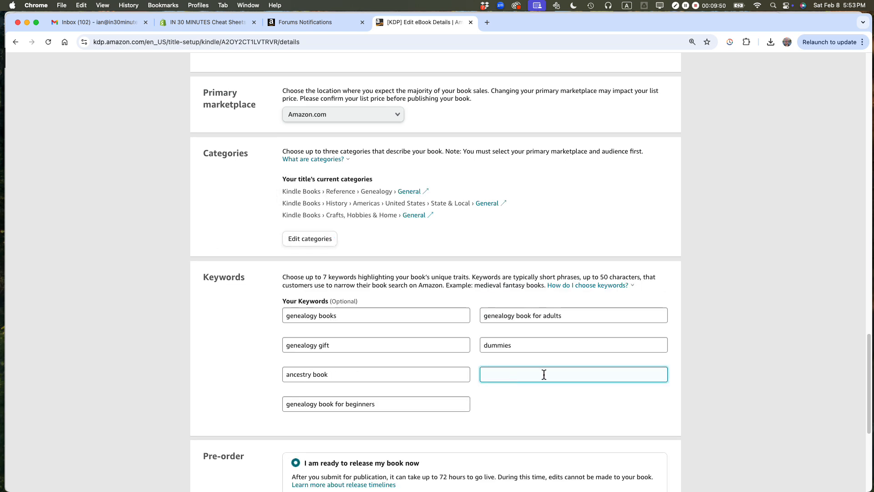
{"action": "type", "text": "family history"}
{"action": "left_click", "coordinate": [756, 319]}
{"action": "scroll", "coordinate": [756, 319], "scroll_direction": "down", "scroll_amount": 4}
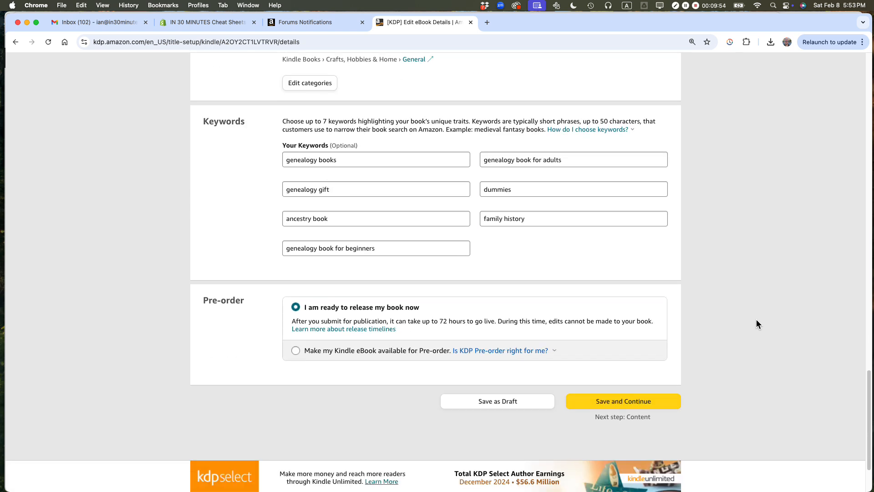
Copy "family history" to the end of the Amazon Keywords list in the TextEdit metadata file, preceded by a comma, and return to Chrome.
{"action": "triple_click", "coordinate": [507, 217]}
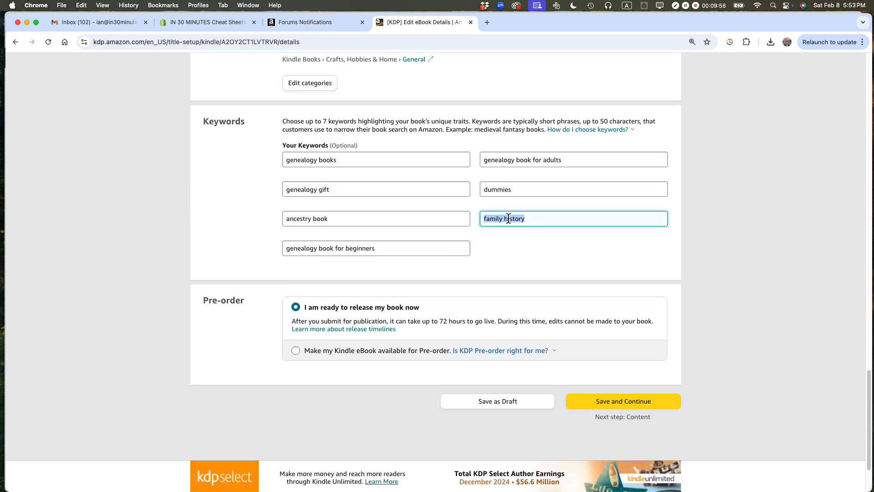
{"action": "key", "text": "cmd+c"}
{"action": "key", "text": "cmd+Tab"}
{"action": "left_click", "coordinate": [315, 369]}
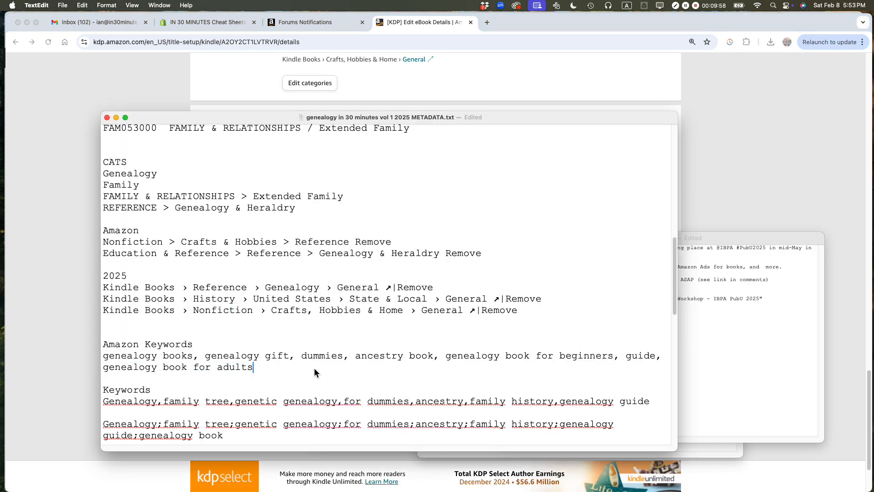
{"action": "type", "text": ","}
{"action": "key", "text": "super+v"}
{"action": "key", "text": "super+Tab"}
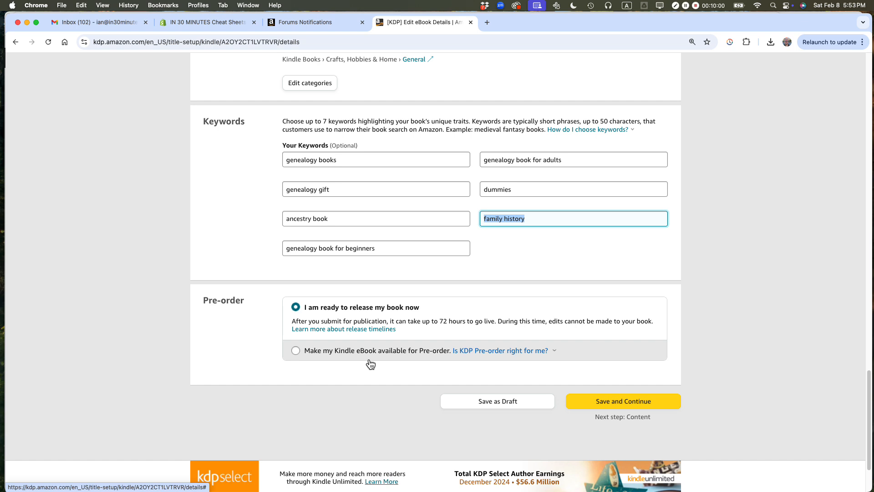
Make the Kindle eBook available for pre-order with release date 02/18/2025, and save the details to continue to the content page.
{"action": "left_click", "coordinate": [296, 350]}
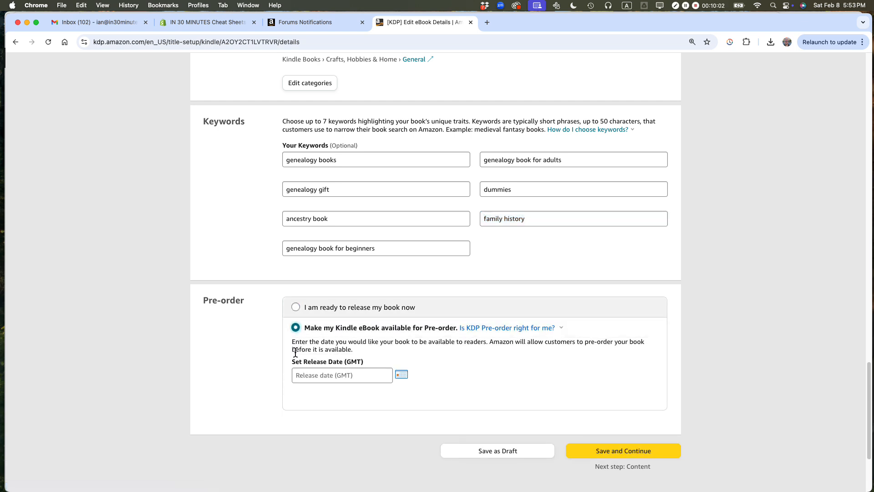
{"action": "left_click", "coordinate": [323, 376]}
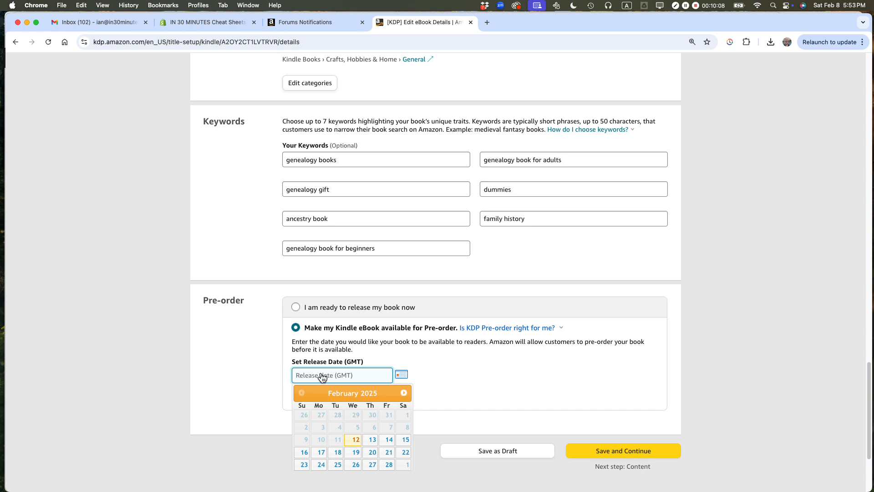
{"action": "left_click", "coordinate": [337, 453]}
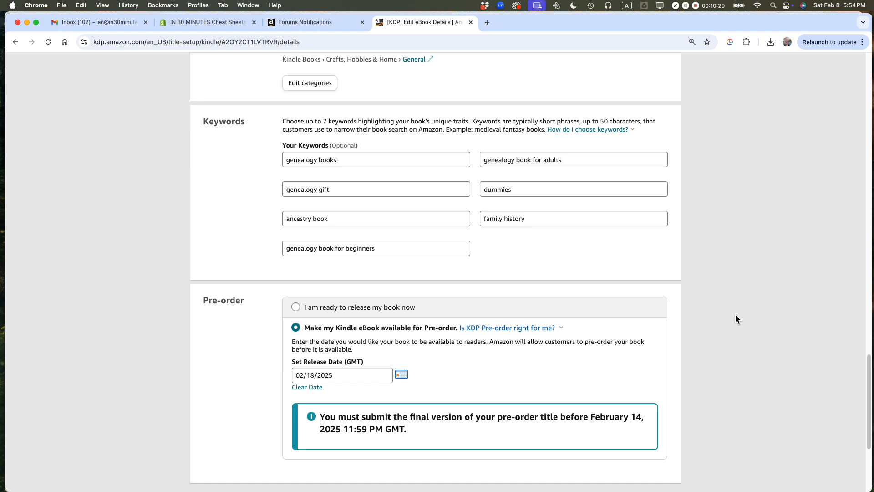
{"action": "scroll", "coordinate": [737, 313], "scroll_direction": "down", "scroll_amount": 3}
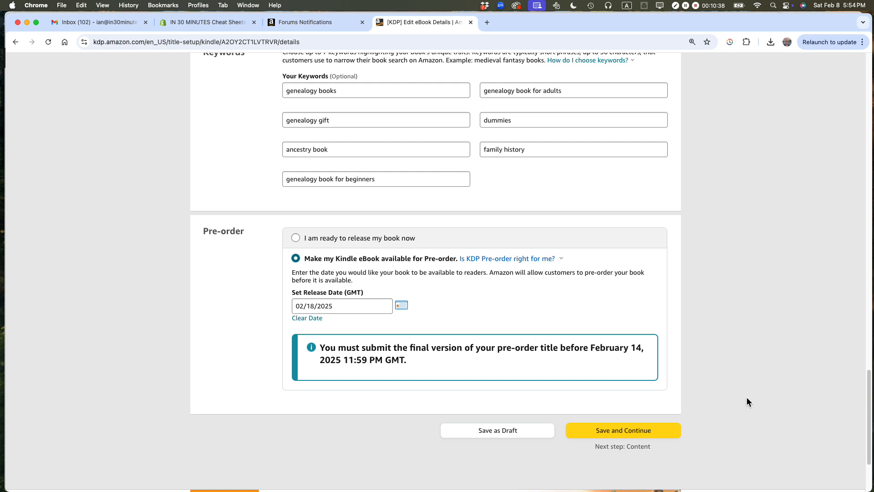
{"action": "left_click", "coordinate": [611, 435]}
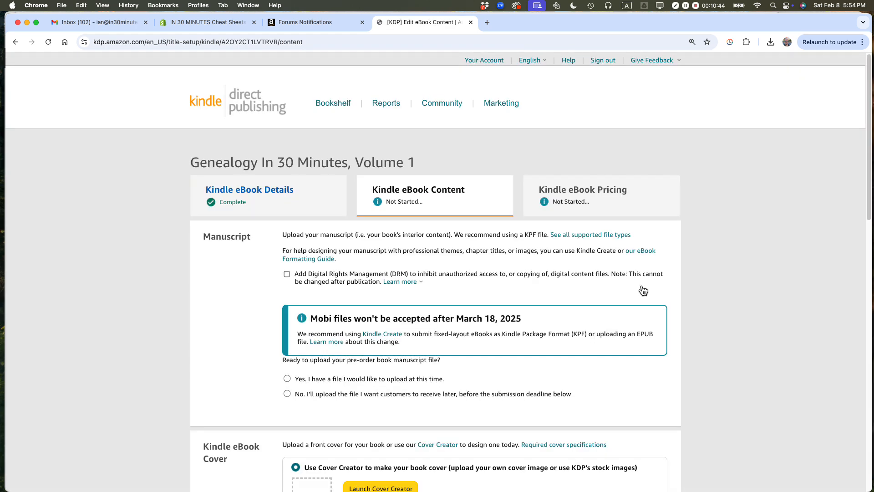
Upload "Genealogy In 30 Minutes 020825a FINAL.epub" from the Production ePub folder as the pre-order manuscript and acknowledge the submission notice.
{"action": "scroll", "coordinate": [712, 239], "scroll_direction": "down", "scroll_amount": 2}
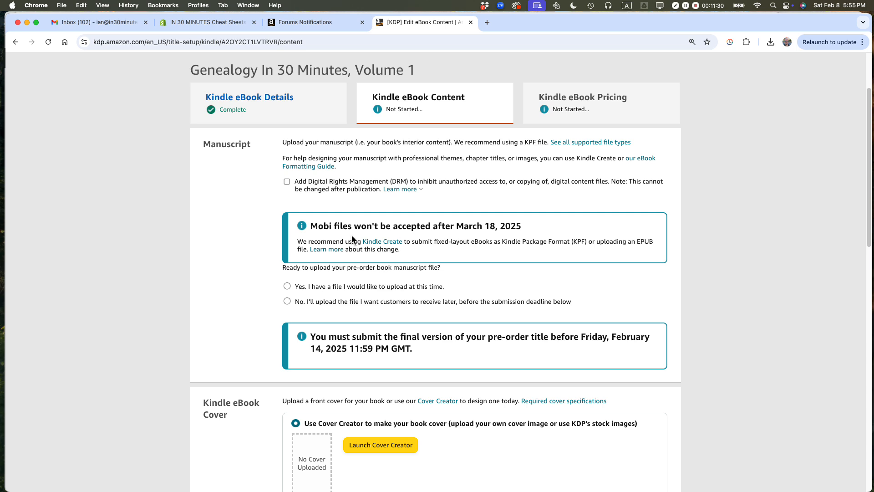
{"action": "scroll", "coordinate": [353, 236], "scroll_direction": "down", "scroll_amount": 3}
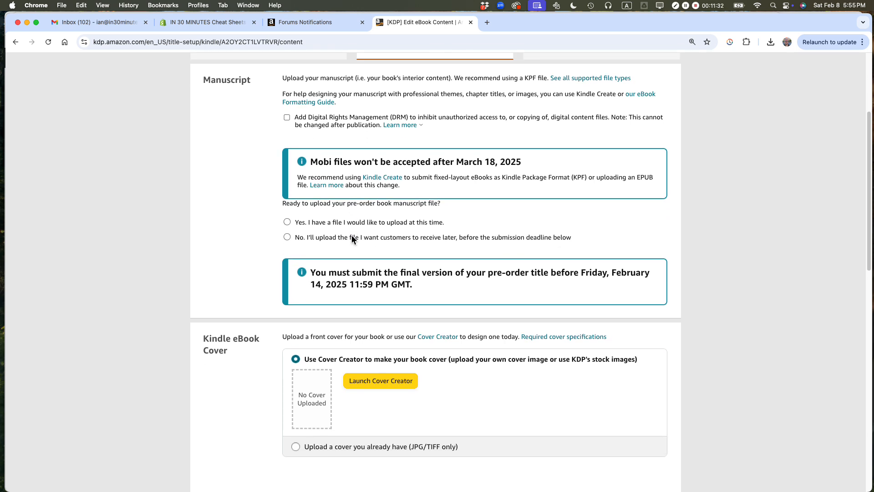
{"action": "left_click", "coordinate": [287, 225]}
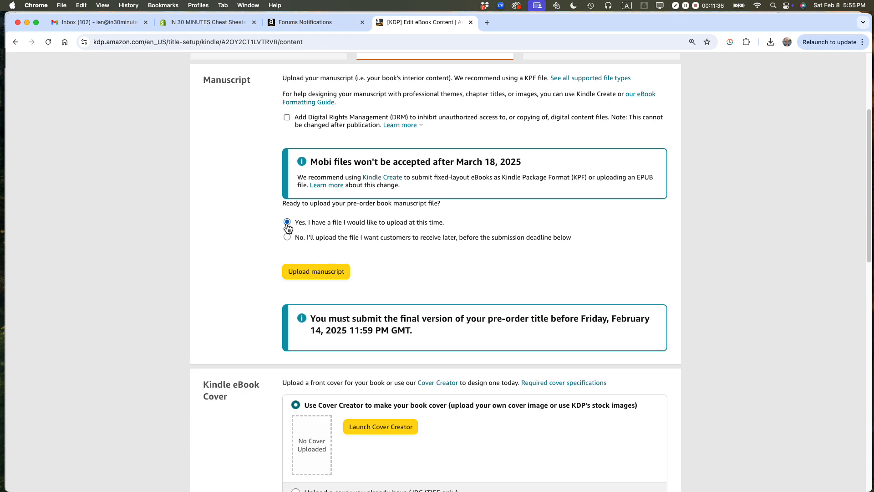
{"action": "left_click", "coordinate": [318, 276]}
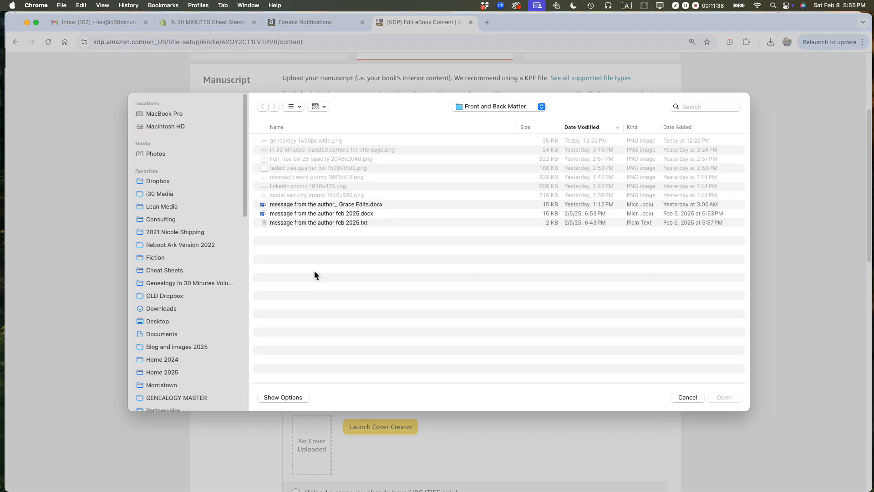
{"action": "left_click", "coordinate": [485, 108]}
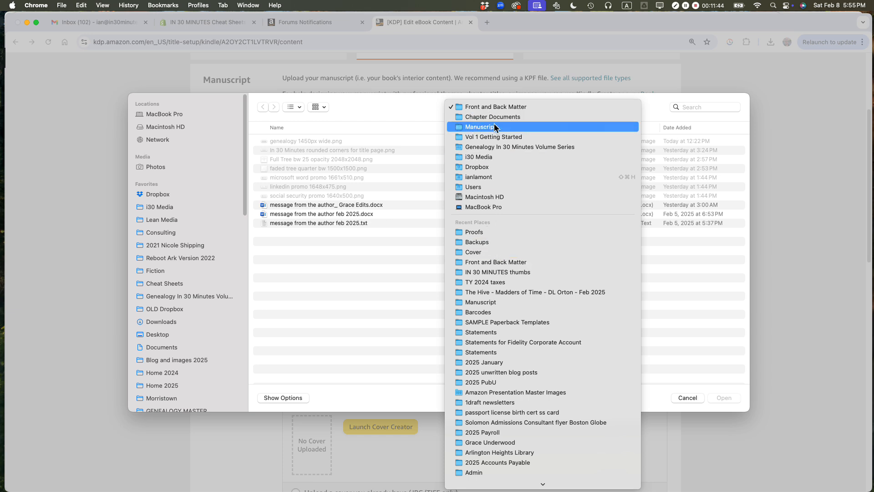
{"action": "left_click", "coordinate": [499, 145]}
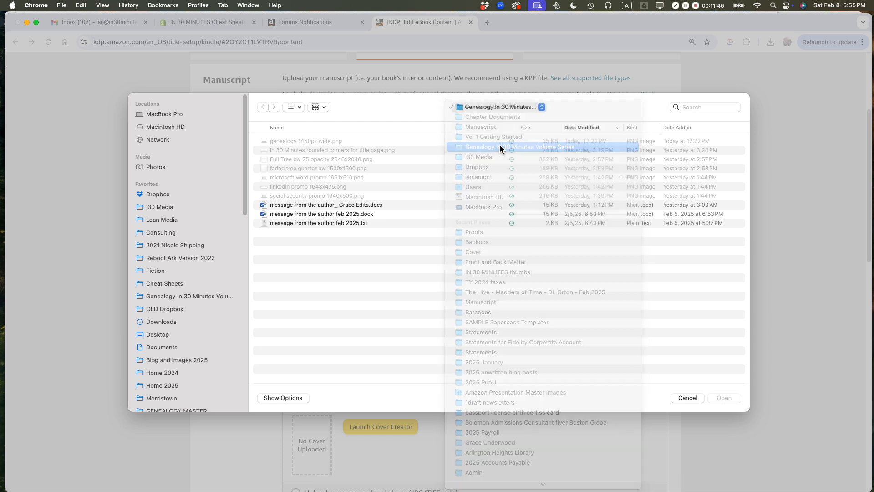
{"action": "left_click", "coordinate": [257, 141]}
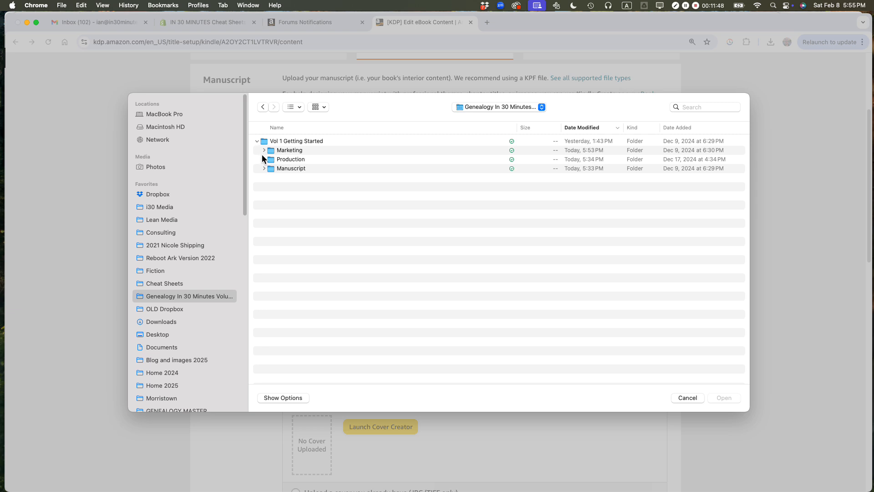
{"action": "left_click", "coordinate": [265, 159]}
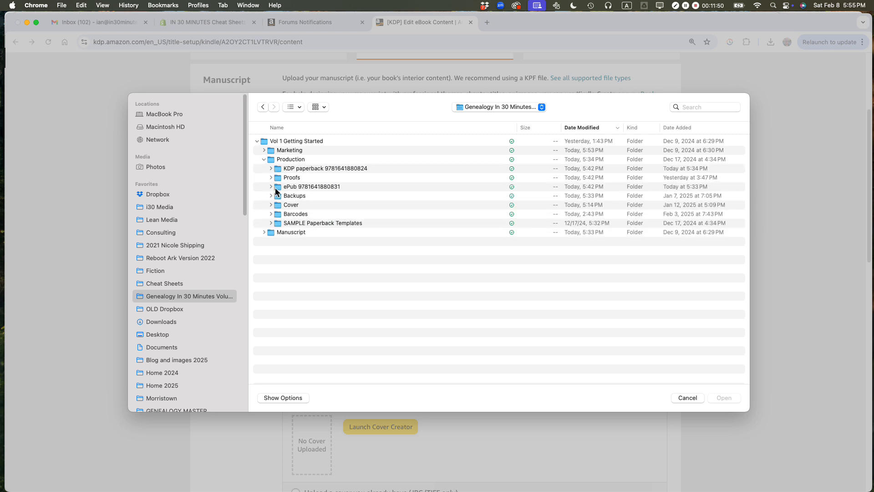
{"action": "double_click", "coordinate": [278, 187]}
{"action": "left_click", "coordinate": [307, 141]}
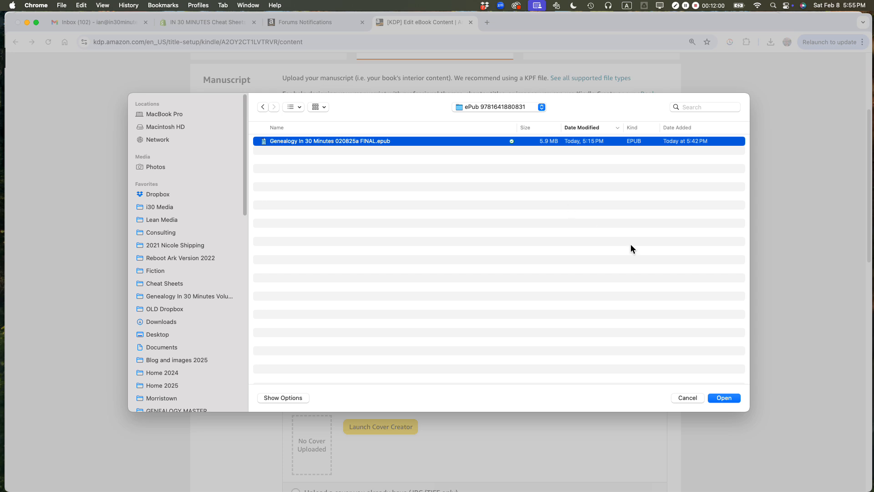
{"action": "left_click", "coordinate": [732, 399]}
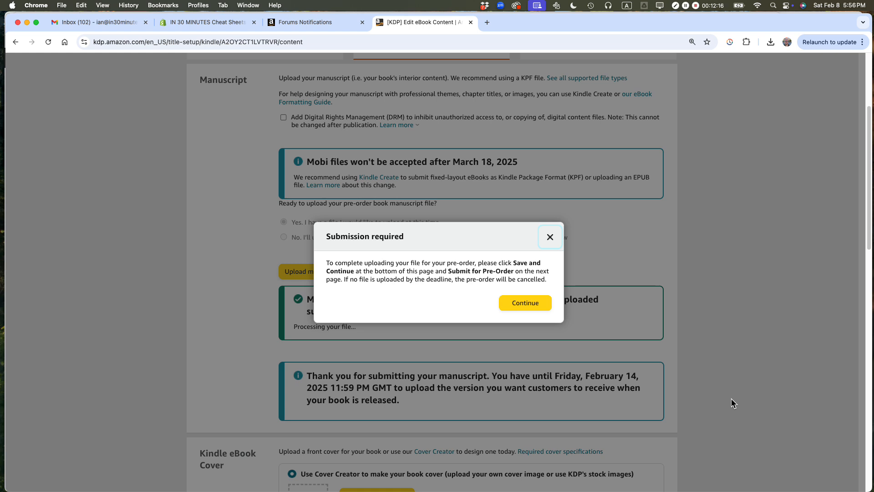
{"action": "left_click", "coordinate": [524, 303]}
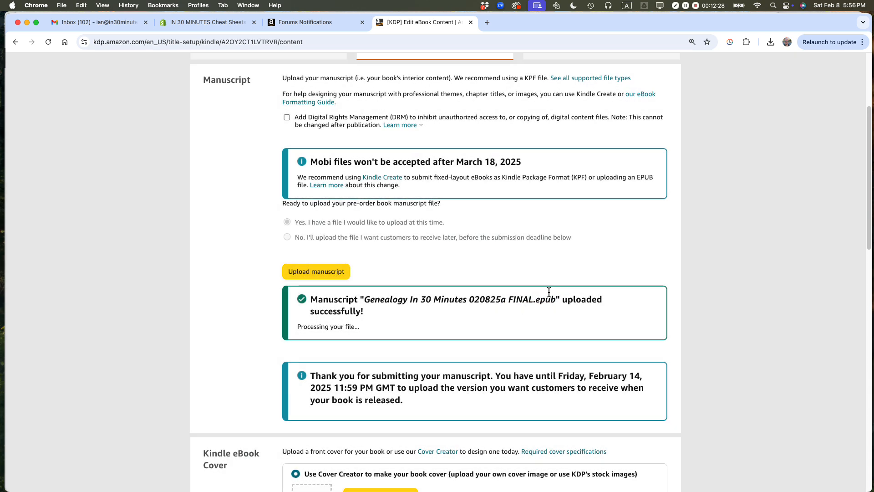
Upload the existing cover "Genealogy In 30 Minutes 1400x2100.jpg" from the Cover folder and acknowledge the submission notice.
{"action": "scroll", "coordinate": [674, 253], "scroll_direction": "down", "scroll_amount": 5}
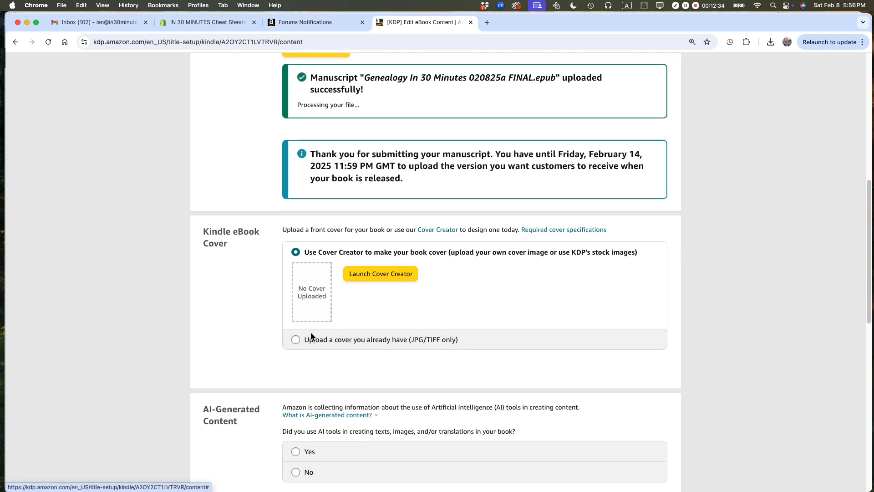
{"action": "left_click", "coordinate": [297, 340]}
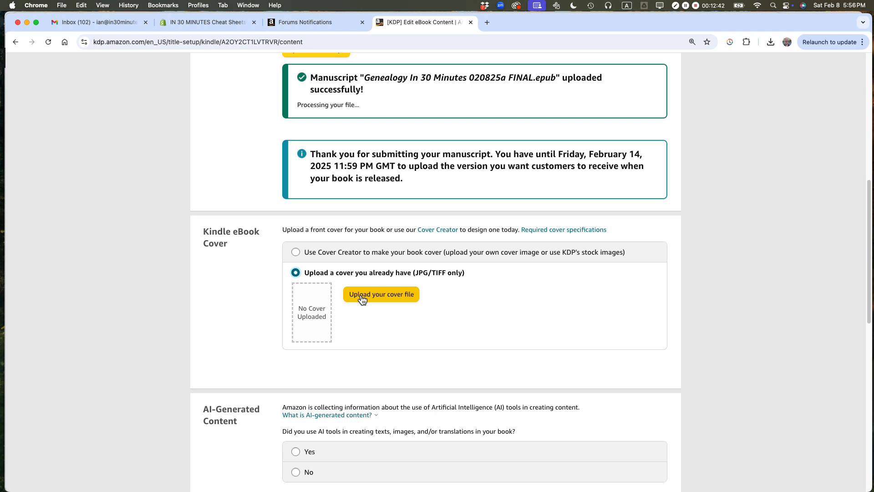
{"action": "left_click", "coordinate": [362, 297]}
{"action": "left_click", "coordinate": [491, 107]}
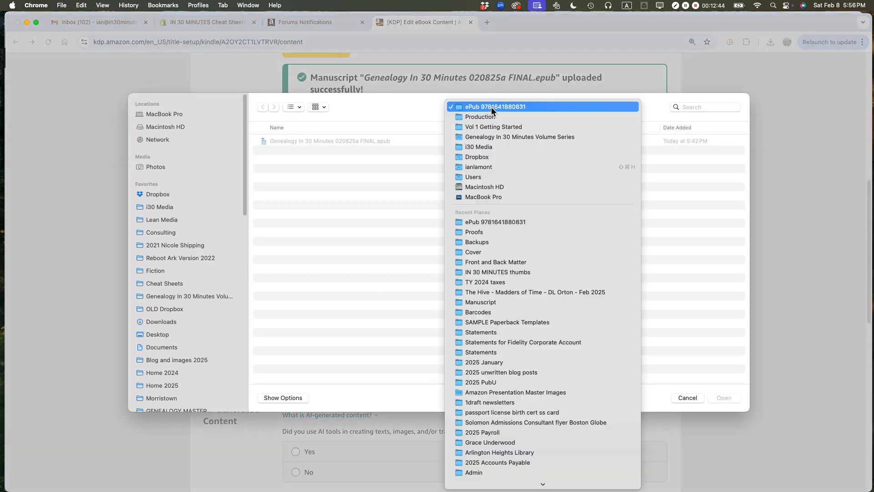
{"action": "left_click", "coordinate": [493, 117]}
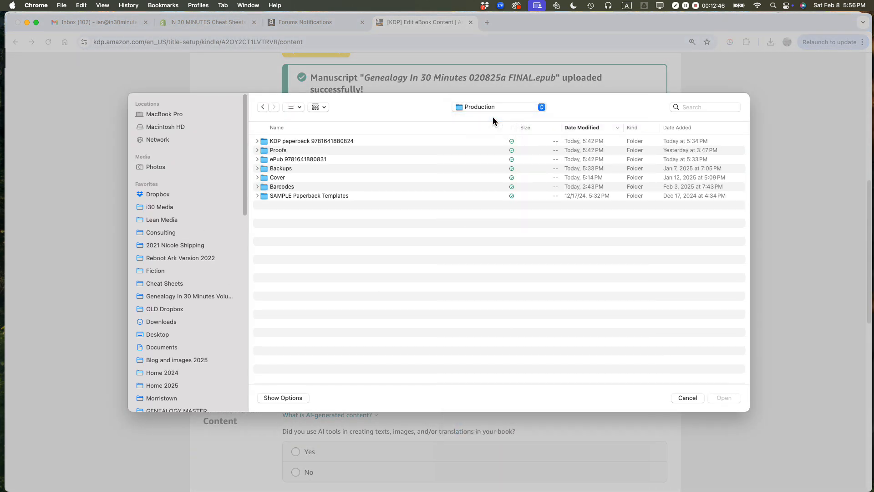
{"action": "double_click", "coordinate": [265, 178]}
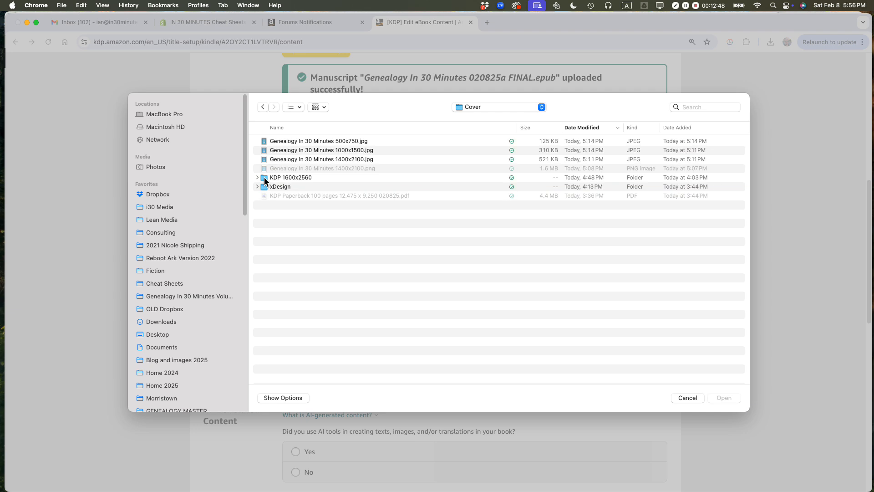
{"action": "left_click", "coordinate": [337, 159]}
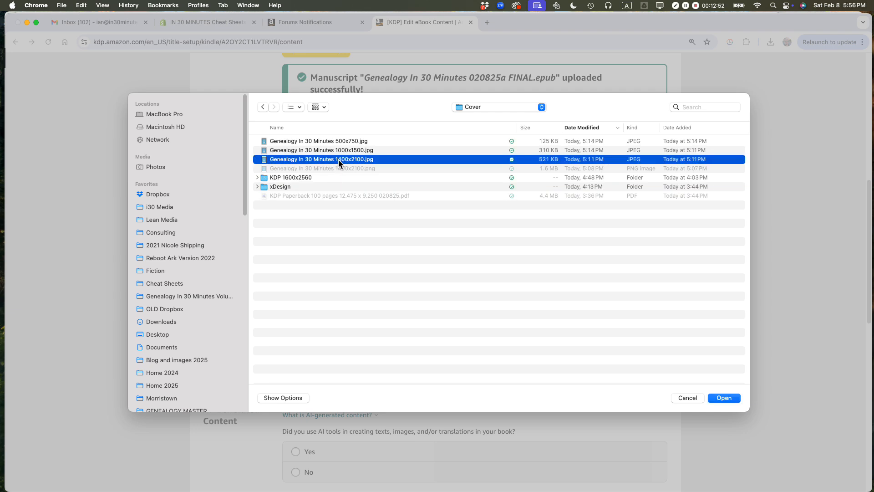
{"action": "left_click", "coordinate": [724, 398]}
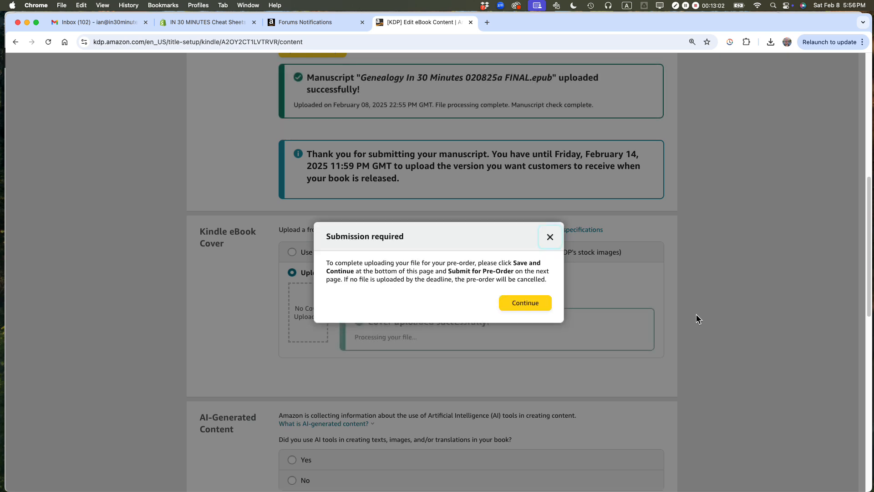
{"action": "left_click", "coordinate": [520, 303]}
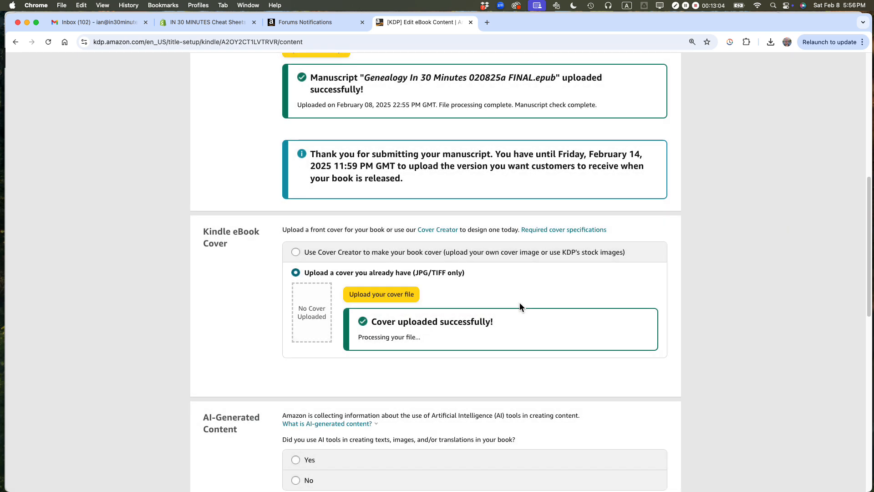
Answer No to the AI-generated content question about using AI tools in the book.
{"action": "scroll", "coordinate": [759, 309], "scroll_direction": "down", "scroll_amount": 5}
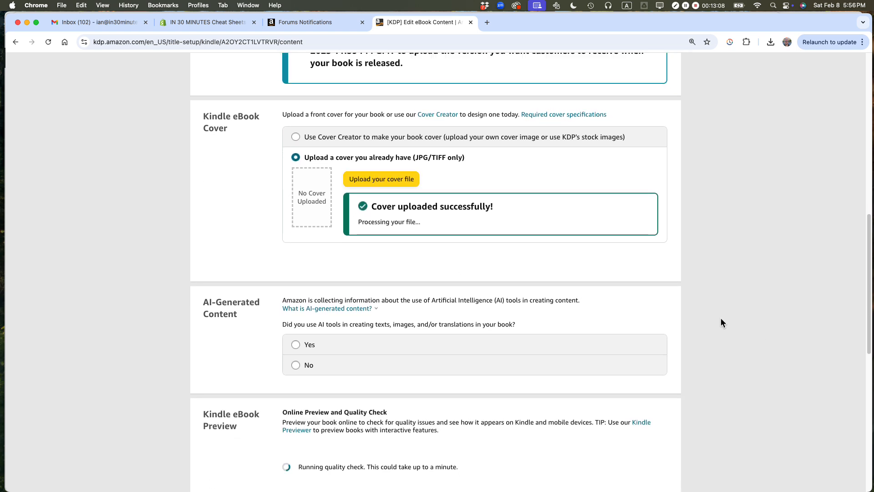
{"action": "left_click_drag", "start_coordinate": [204, 303], "coordinate": [249, 314]}
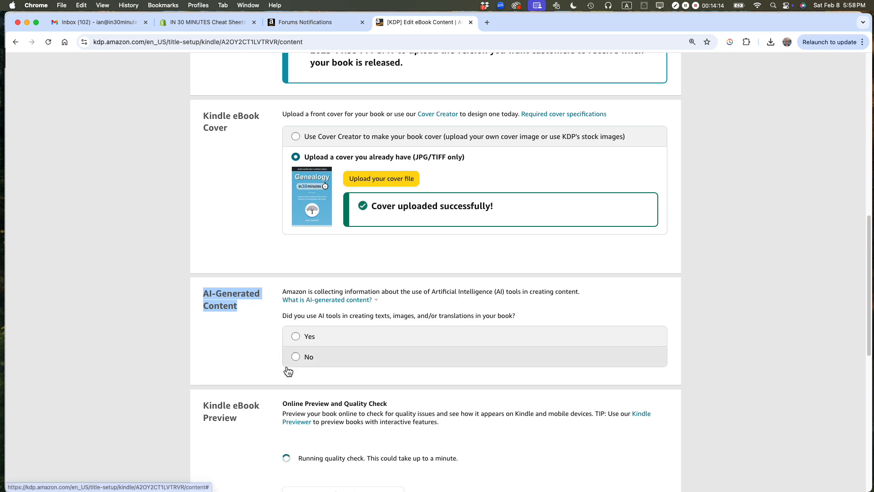
{"action": "left_click", "coordinate": [296, 358]}
Launch the online previewer for the checked manuscript and set the preview device to Kindle E-reader.
{"action": "scroll", "coordinate": [223, 327], "scroll_direction": "down", "scroll_amount": 4}
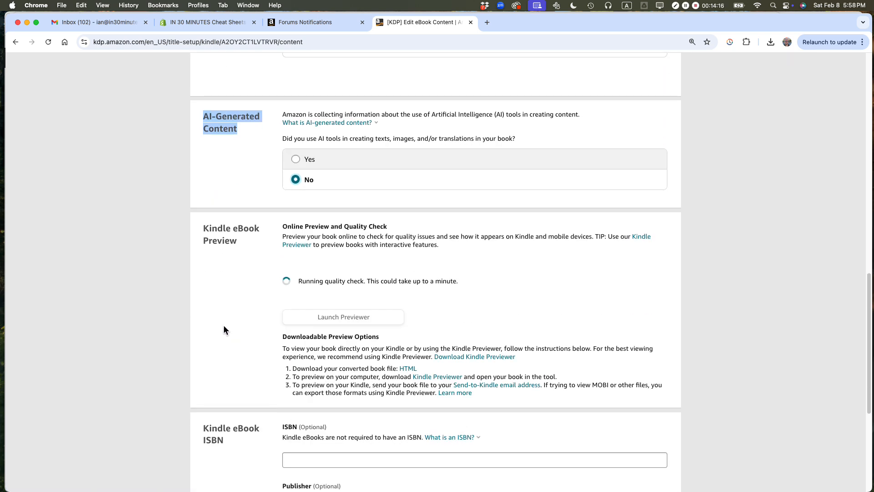
{"action": "scroll", "coordinate": [224, 325], "scroll_direction": "down", "scroll_amount": 2}
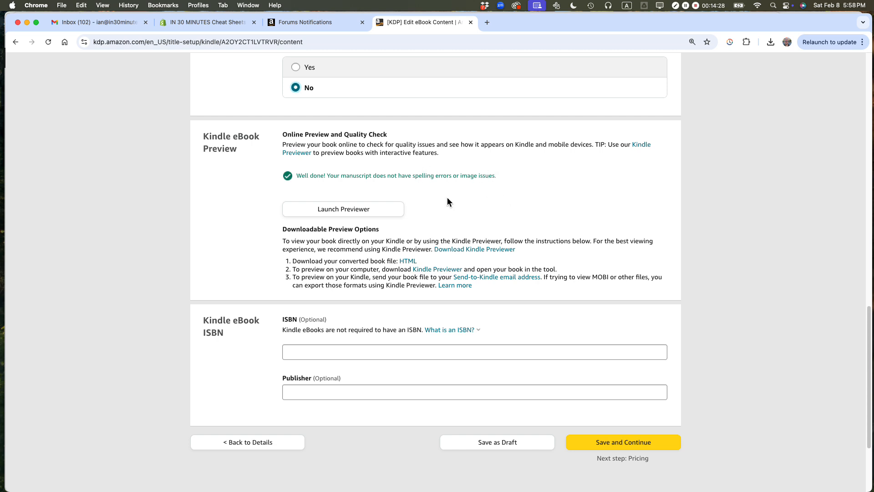
{"action": "left_click", "coordinate": [338, 210]}
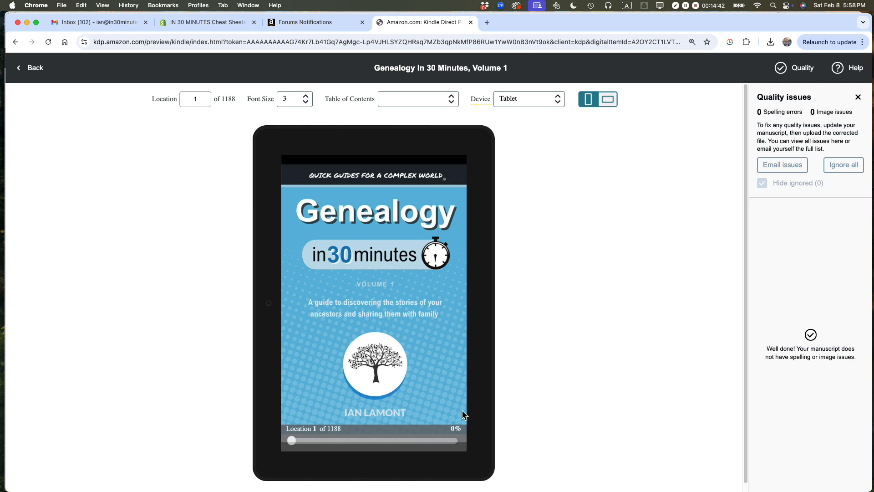
{"action": "left_click", "coordinate": [540, 103]}
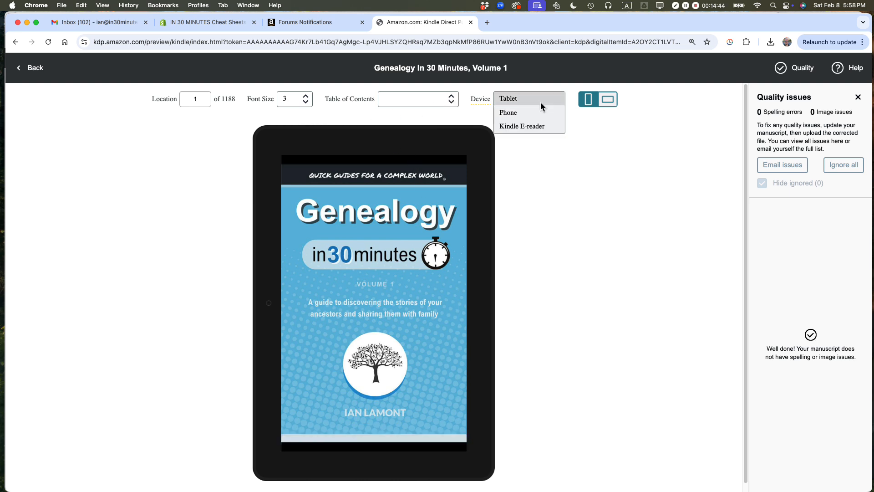
{"action": "left_click", "coordinate": [531, 126]}
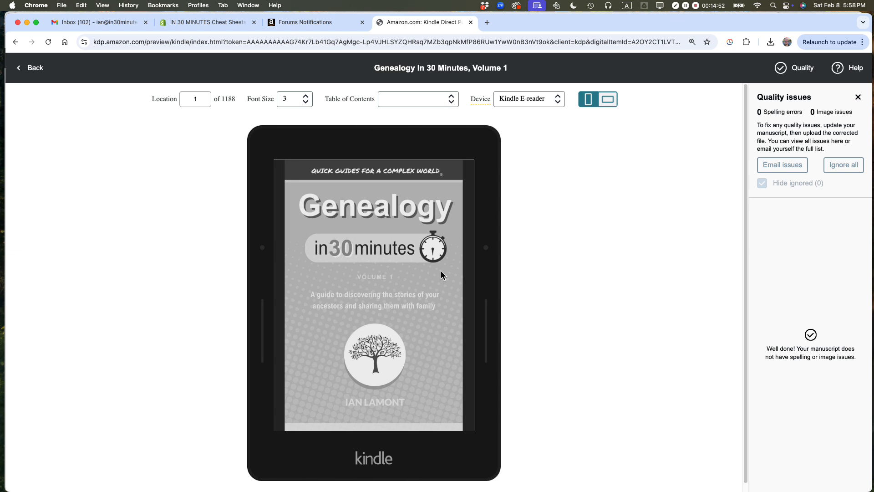
Page through the book preview from the cover past the contents and into the Introduction, and return to the eBook content page.
{"action": "left_click", "coordinate": [457, 311]}
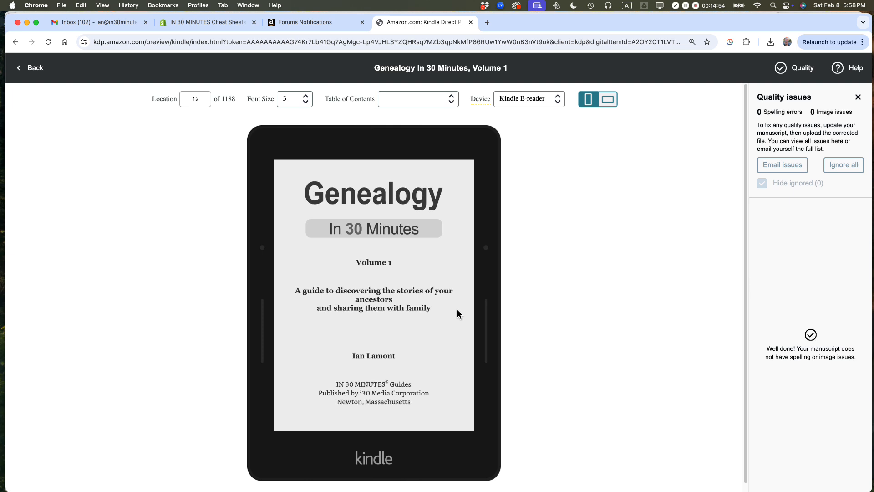
{"action": "left_click", "coordinate": [457, 310]}
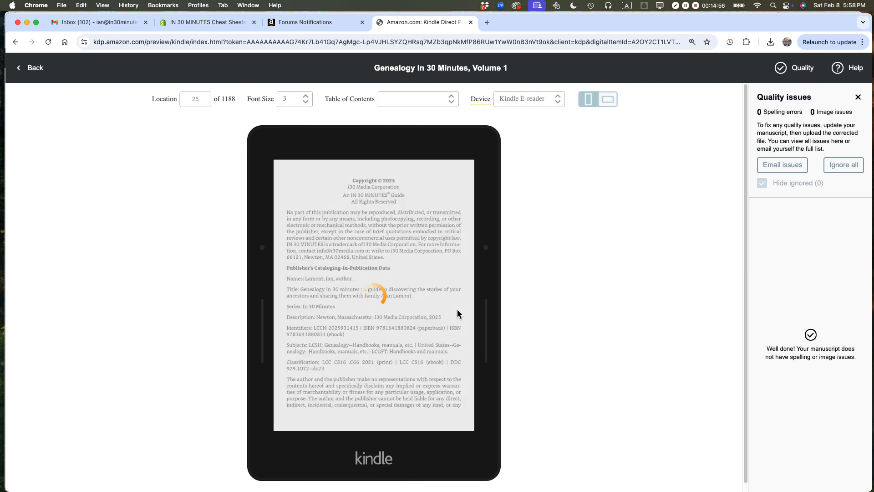
{"action": "left_click", "coordinate": [457, 310]}
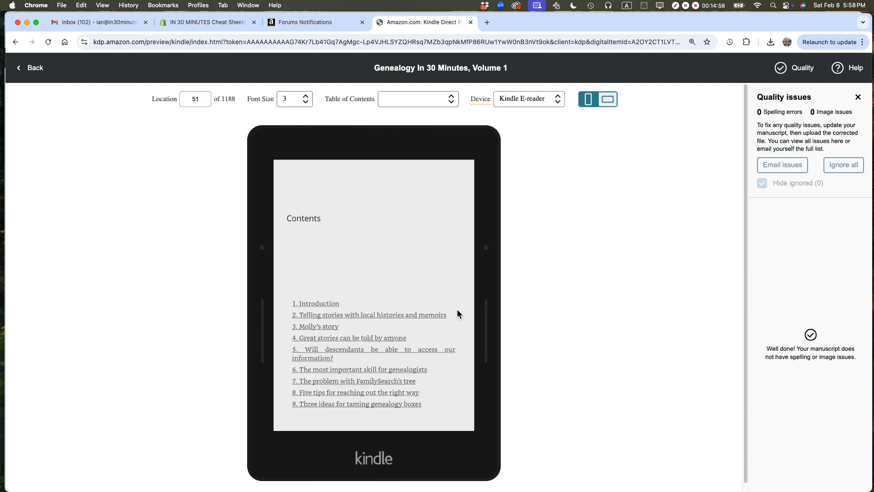
{"action": "left_click", "coordinate": [457, 309]}
{"action": "left_click", "coordinate": [457, 309]}
{"action": "left_click", "coordinate": [457, 310]}
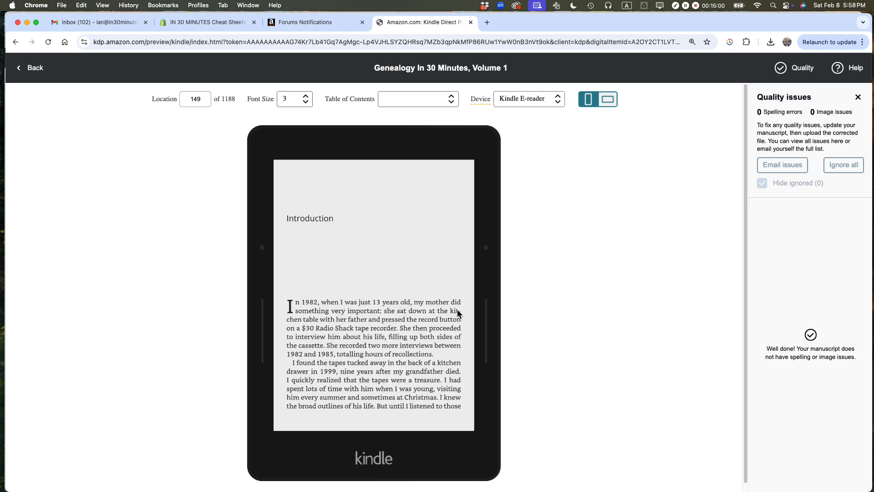
{"action": "left_click", "coordinate": [457, 310]}
{"action": "left_click", "coordinate": [457, 310]}
{"action": "left_click", "coordinate": [457, 311]}
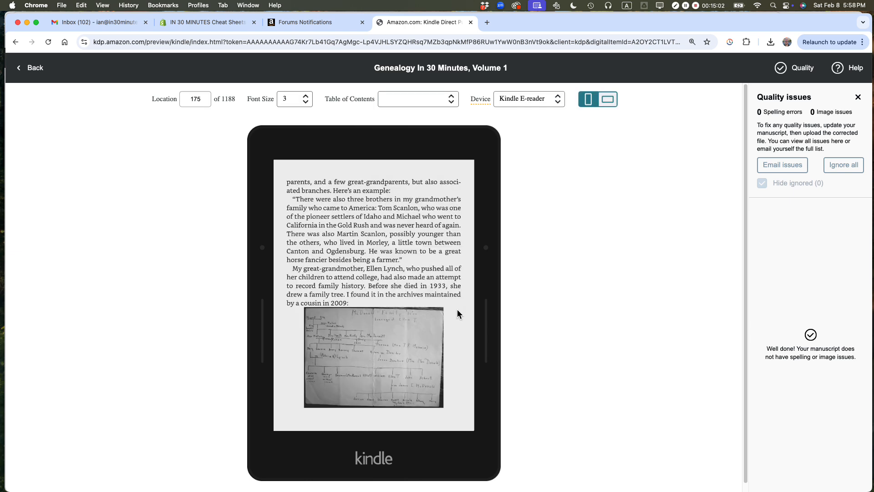
{"action": "left_click", "coordinate": [458, 310]}
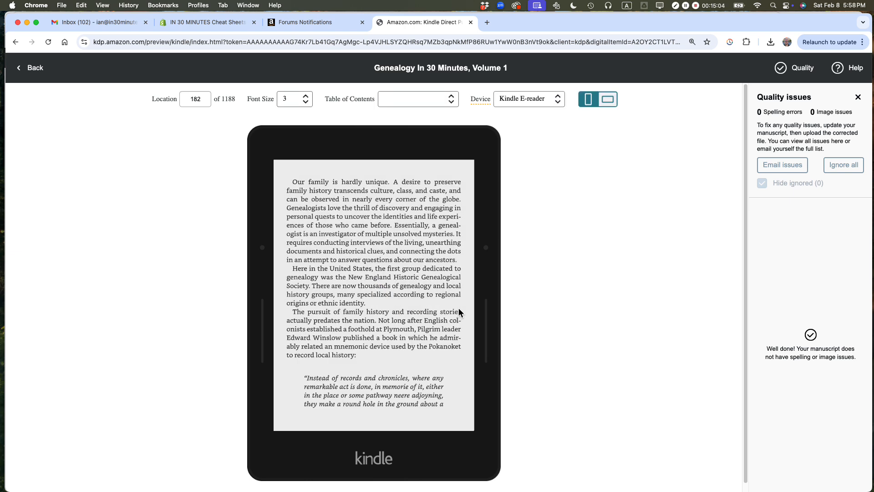
{"action": "left_click", "coordinate": [21, 71]}
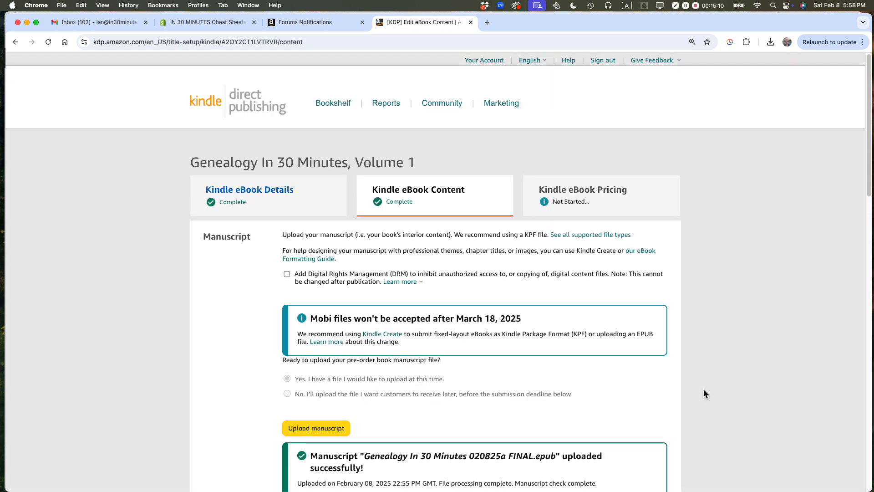
{"action": "scroll", "coordinate": [605, 254], "scroll_direction": "down", "scroll_amount": 10}
{"action": "scroll", "coordinate": [606, 254], "scroll_direction": "down", "scroll_amount": 5}
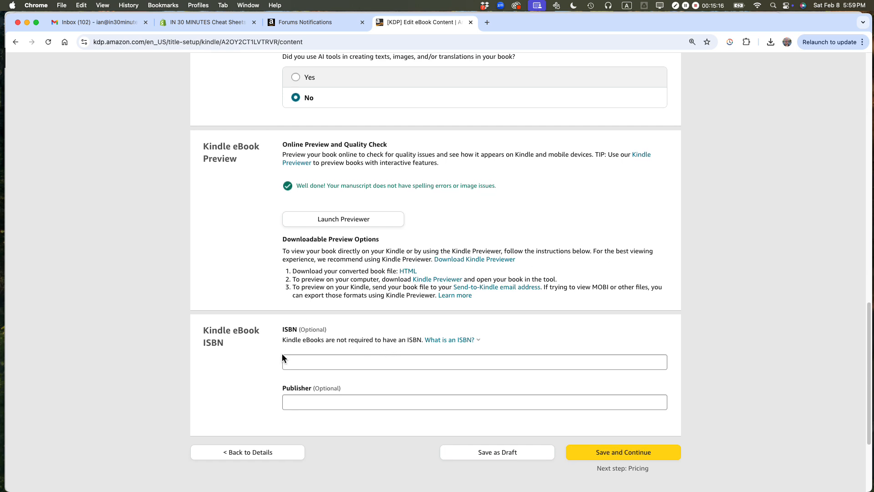
{"action": "left_click", "coordinate": [298, 362]}
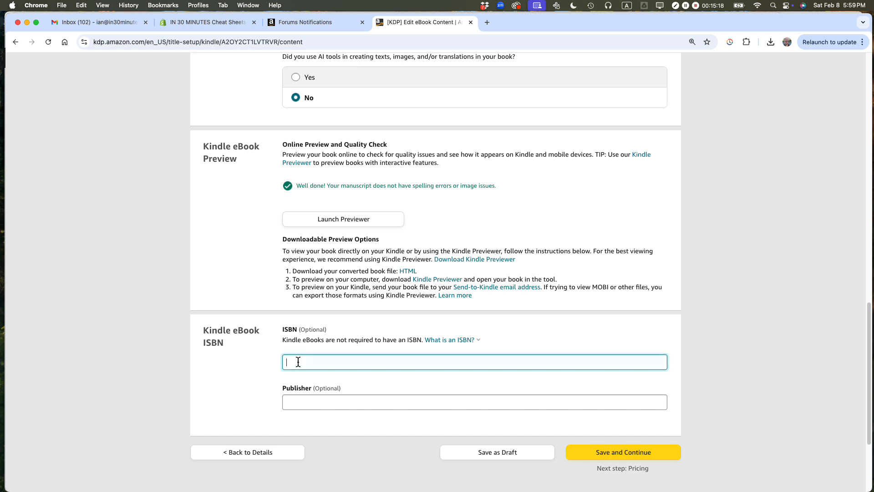
{"action": "key", "text": "super+Tab"}
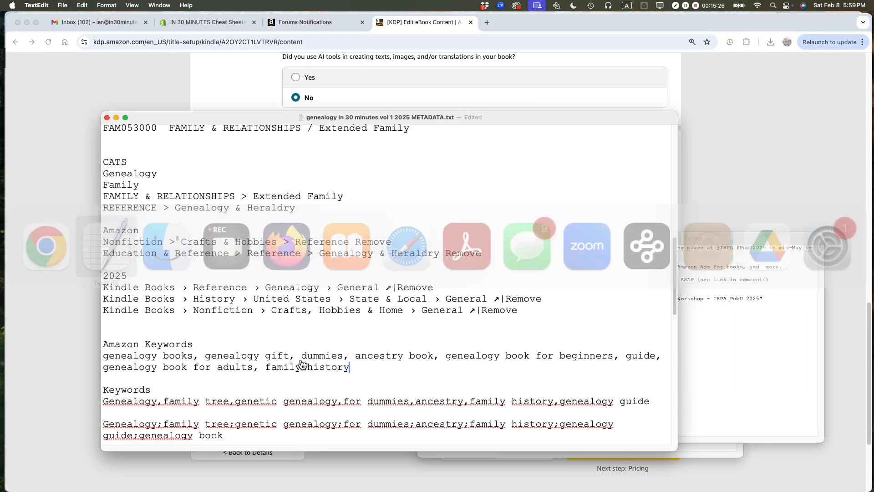
{"action": "scroll", "coordinate": [385, 318], "scroll_direction": "up", "scroll_amount": 5}
{"action": "scroll", "coordinate": [396, 309], "scroll_direction": "up", "scroll_amount": 10}
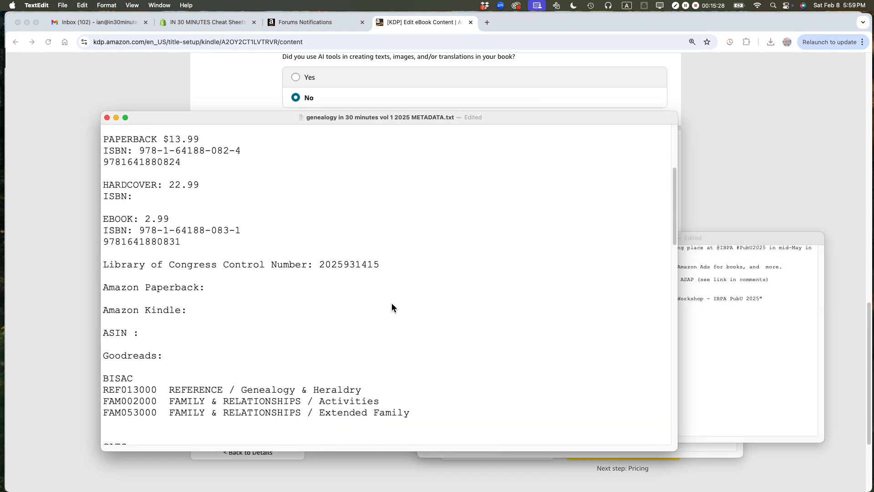
{"action": "scroll", "coordinate": [372, 284], "scroll_direction": "down", "scroll_amount": 2}
{"action": "scroll", "coordinate": [285, 273], "scroll_direction": "down", "scroll_amount": 1}
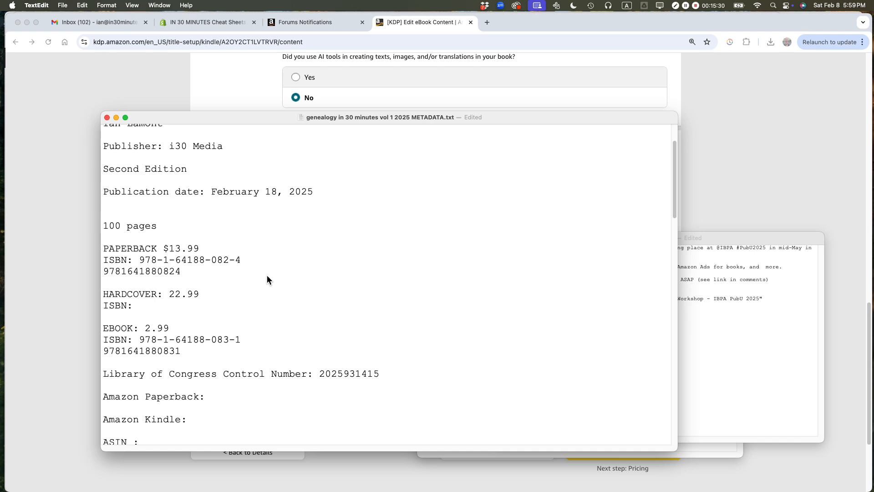
{"action": "double_click", "coordinate": [147, 349]}
{"action": "key", "text": "super+c"}
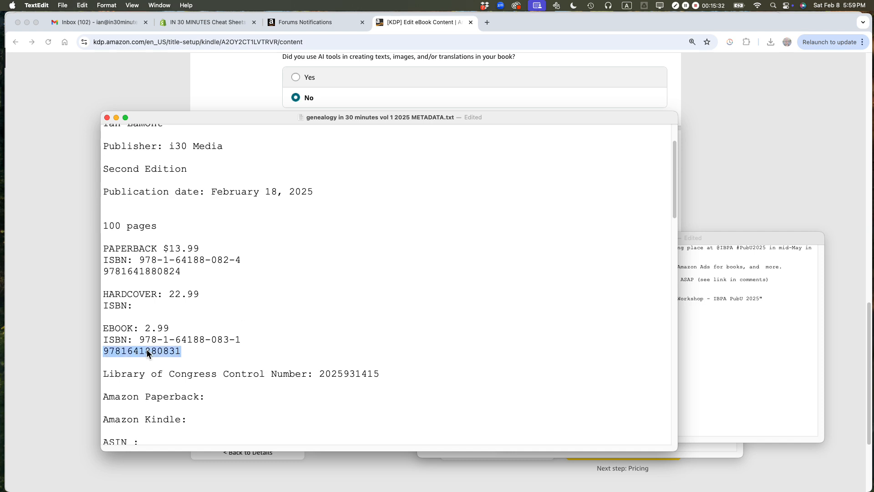
{"action": "key", "text": "super+Tab"}
{"action": "key", "text": "super+v"}
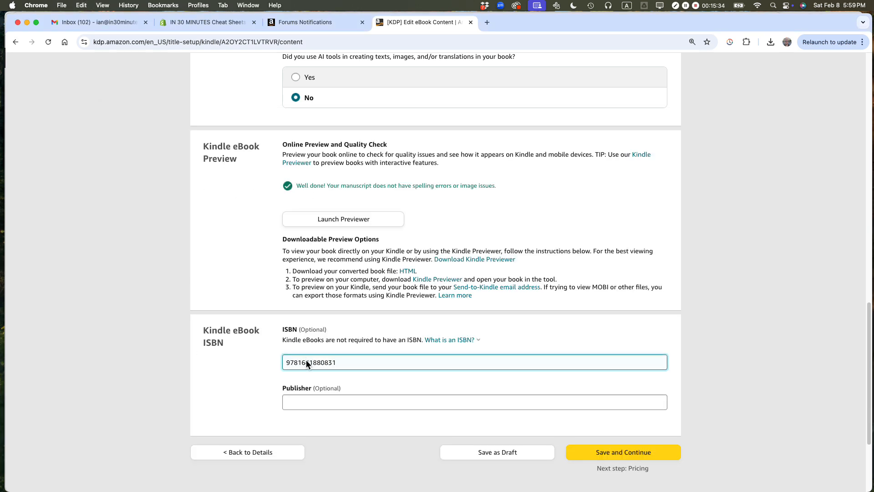
Copy the publisher name "i30 Media" from the TextEdit metadata file into the Publisher field, and save the content to continue to pricing.
{"action": "key", "text": "super+Tab"}
{"action": "left_click", "coordinate": [146, 169]}
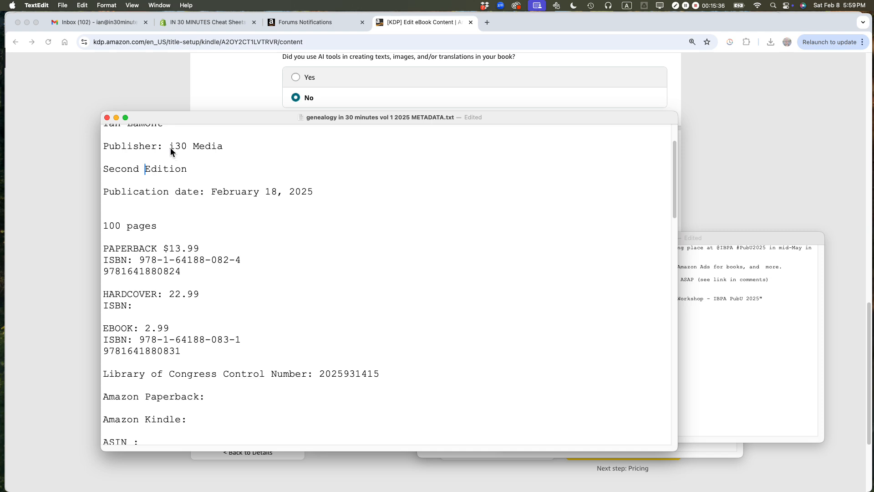
{"action": "left_click_drag", "start_coordinate": [171, 149], "coordinate": [177, 148]}
{"action": "key", "text": "super+c"}
{"action": "key", "text": "super+Tab"}
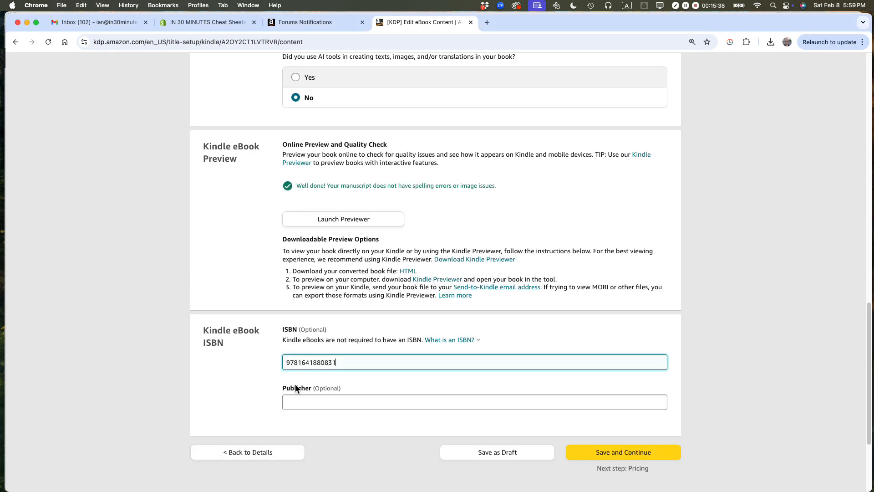
{"action": "left_click", "coordinate": [308, 401]}
{"action": "key", "text": "super+v"}
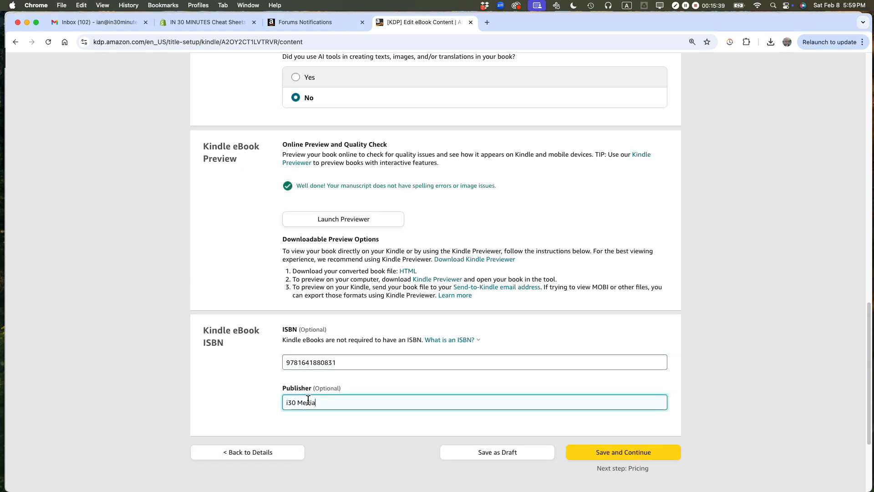
{"action": "left_click", "coordinate": [618, 456]}
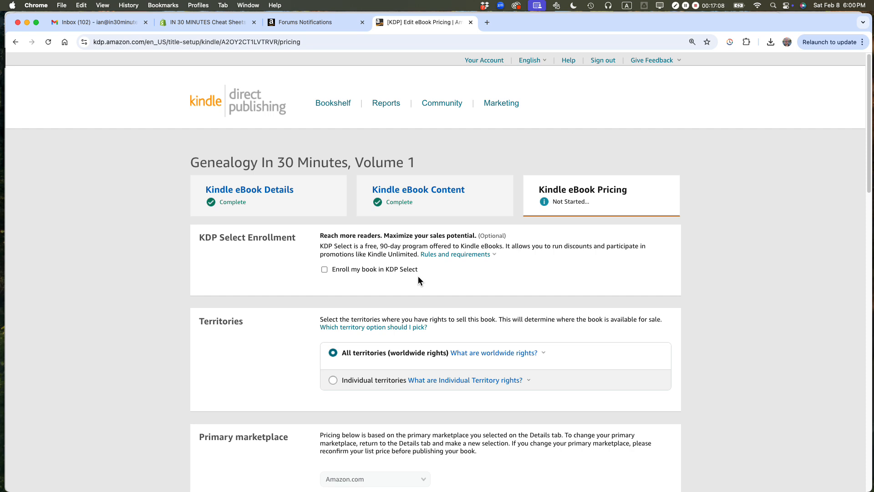
Read the explanation of worldwide rights for the All territories option and dismiss it.
{"action": "scroll", "coordinate": [382, 291], "scroll_direction": "down", "scroll_amount": 5}
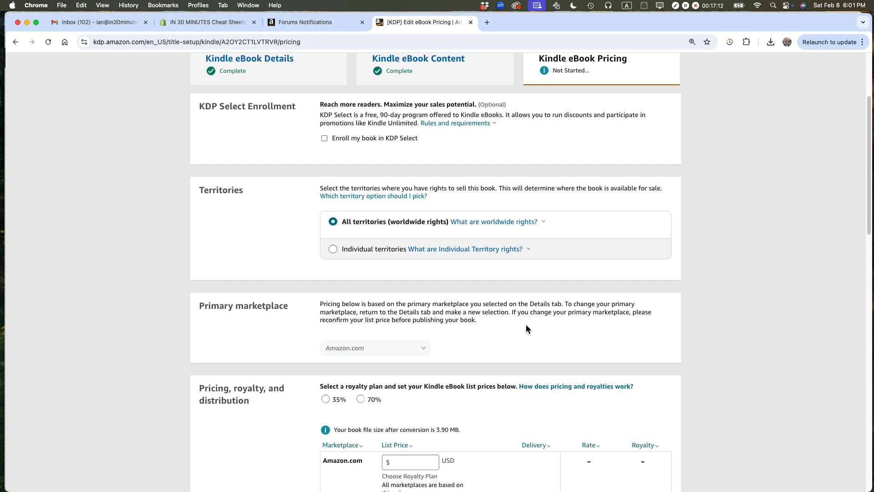
{"action": "left_click", "coordinate": [483, 222]}
{"action": "scroll", "coordinate": [494, 224], "scroll_direction": "down", "scroll_amount": 1}
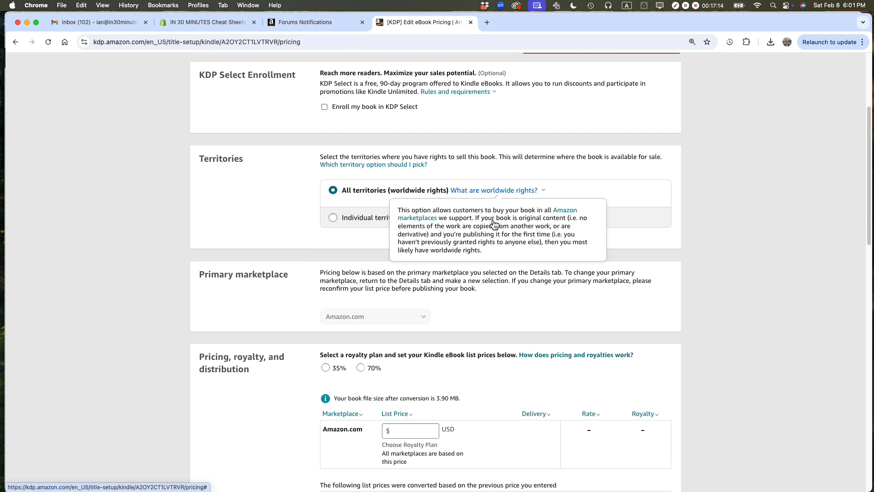
{"action": "scroll", "coordinate": [495, 223], "scroll_direction": "down", "scroll_amount": 2}
{"action": "left_click", "coordinate": [597, 239]}
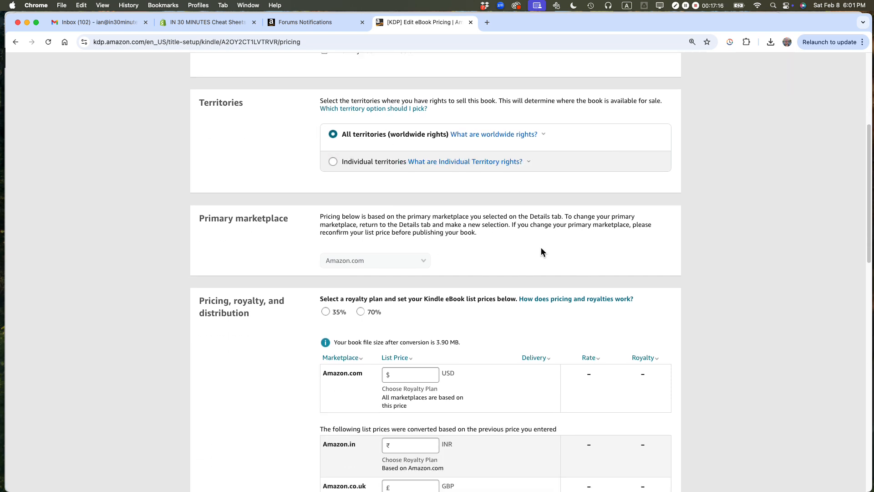
Select the 70% royalty plan and set the Amazon.com list price to 2.99 USD.
{"action": "scroll", "coordinate": [541, 247], "scroll_direction": "down", "scroll_amount": 5}
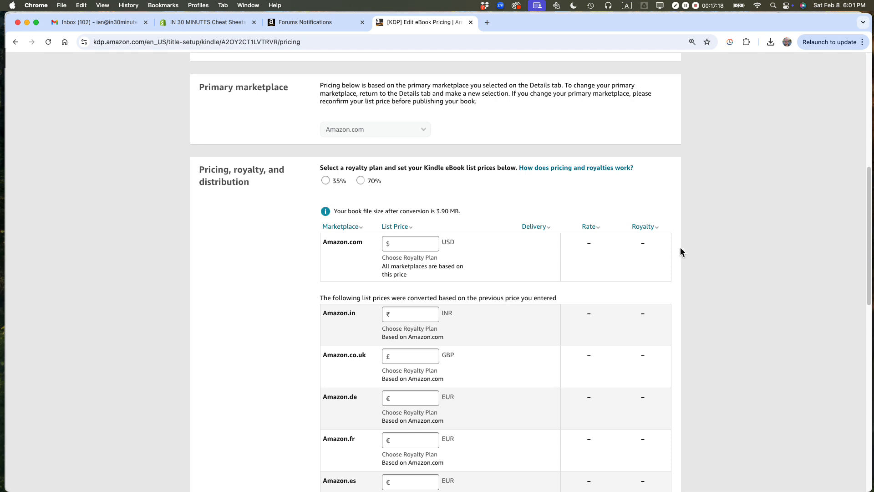
{"action": "left_click_drag", "start_coordinate": [320, 167], "coordinate": [516, 168]}
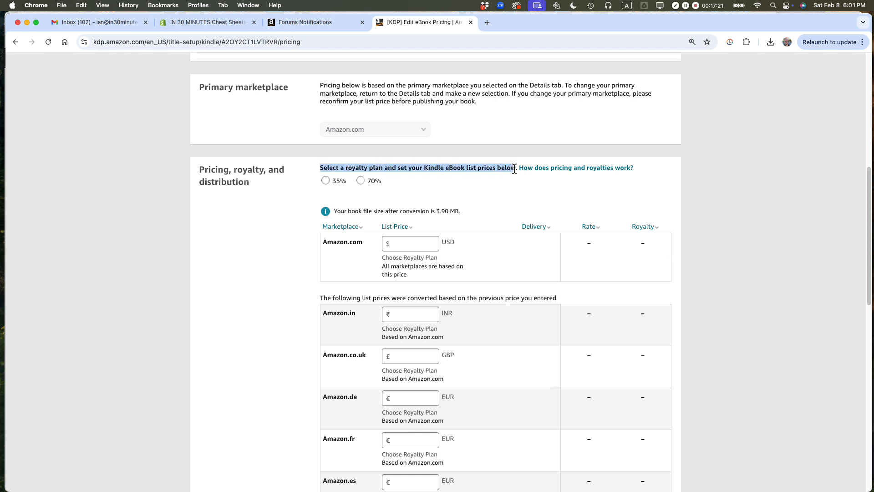
{"action": "left_click", "coordinate": [372, 181]}
{"action": "scroll", "coordinate": [475, 192], "scroll_direction": "down", "scroll_amount": 1}
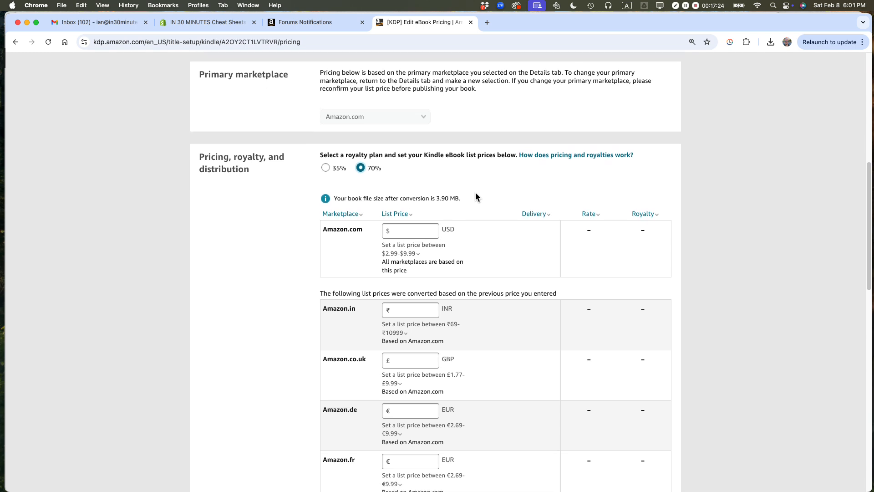
{"action": "left_click", "coordinate": [410, 226]}
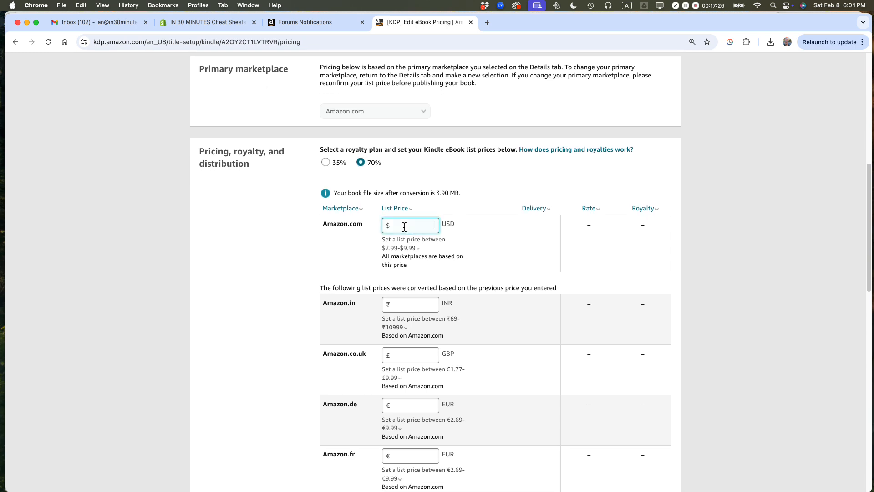
{"action": "type", "text": "2.99"}
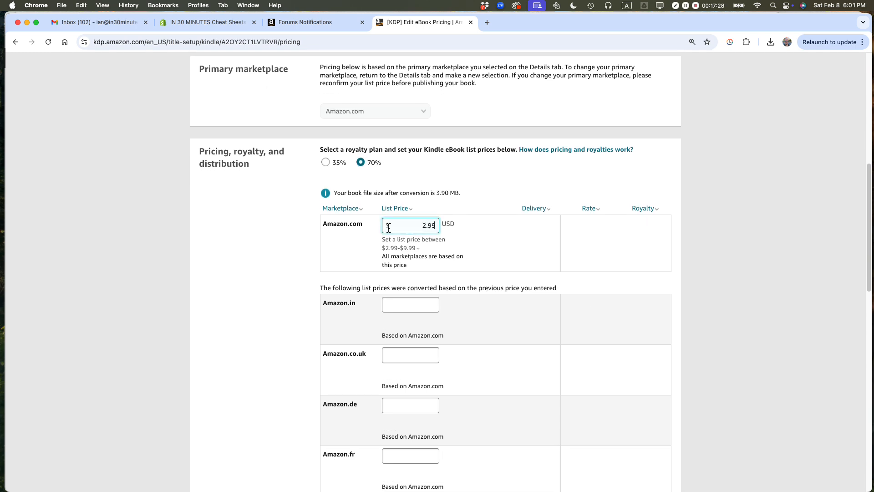
{"action": "left_click", "coordinate": [236, 266]}
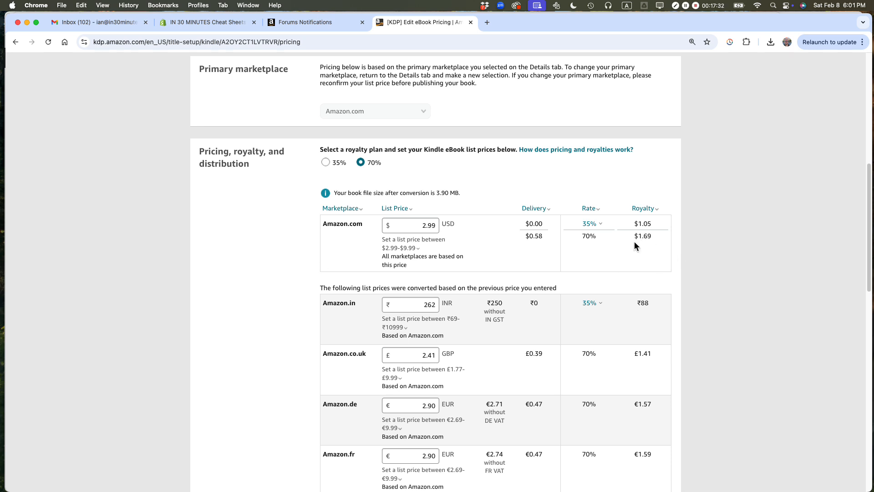
Set the list prices to 199 INR for Amazon.in and 1.99 GBP for Amazon.co.uk.
{"action": "scroll", "coordinate": [384, 293], "scroll_direction": "down", "scroll_amount": 2}
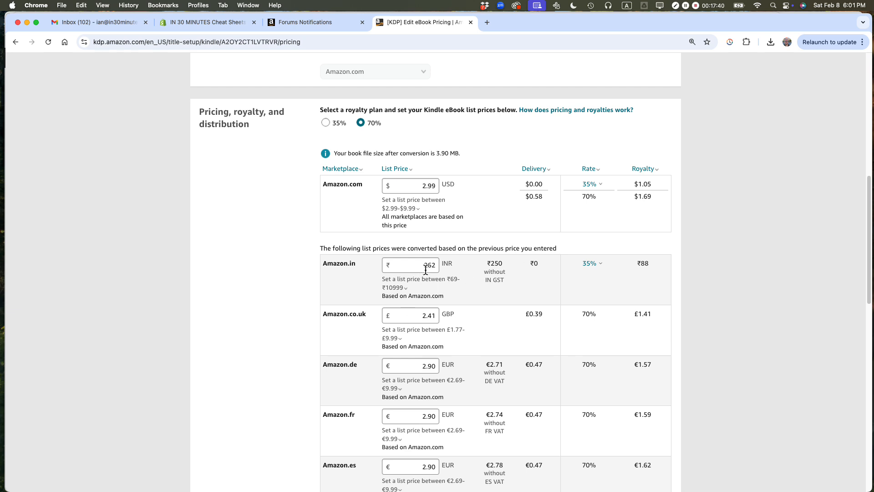
{"action": "scroll", "coordinate": [396, 387], "scroll_direction": "down", "scroll_amount": 4}
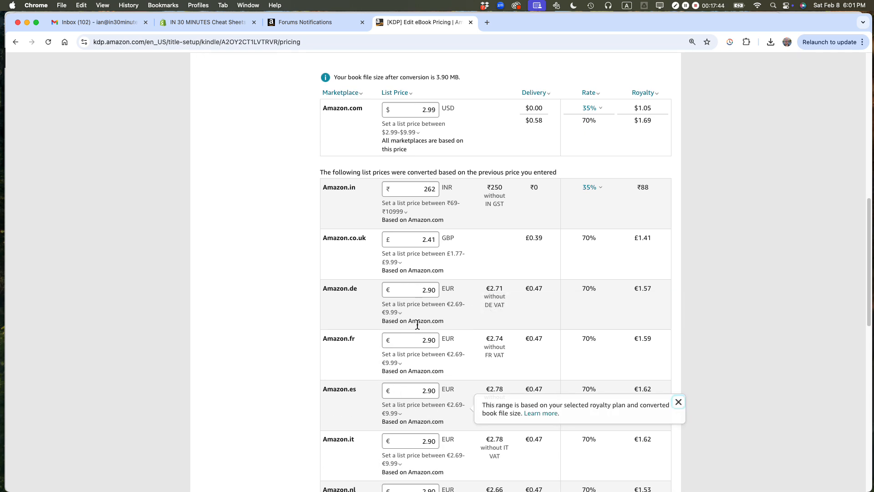
{"action": "scroll", "coordinate": [418, 325], "scroll_direction": "up", "scroll_amount": 1}
{"action": "double_click", "coordinate": [430, 193]}
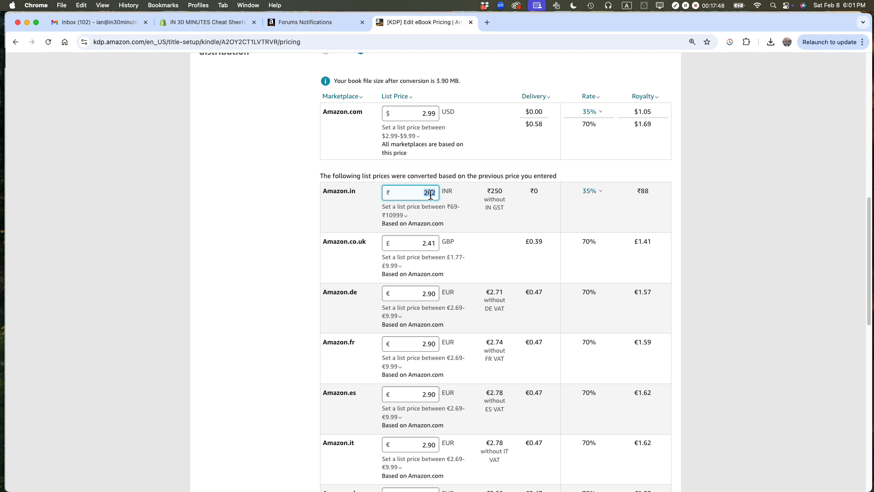
{"action": "type", "text": "199"}
{"action": "double_click", "coordinate": [423, 221]}
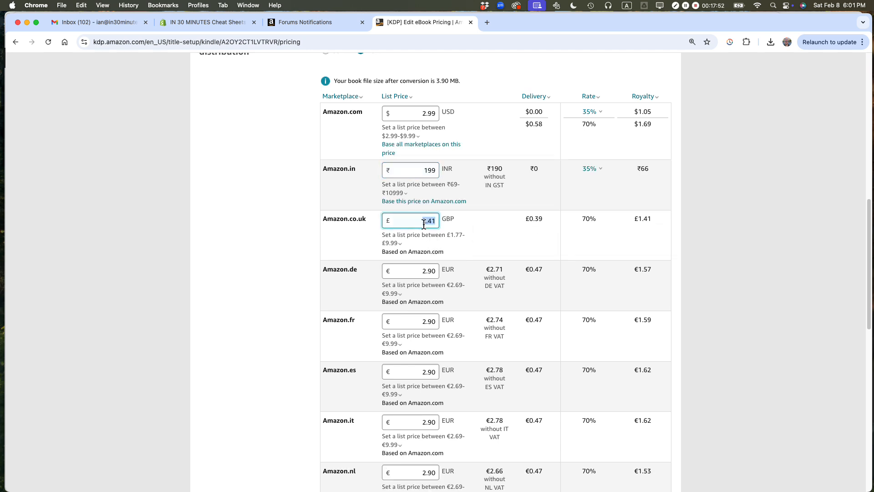
{"action": "type", "text": "1.99"}
Set the Amazon.de and Amazon.fr list prices to 2.99 EUR each.
{"action": "left_click_drag", "start_coordinate": [436, 271], "coordinate": [427, 272]}
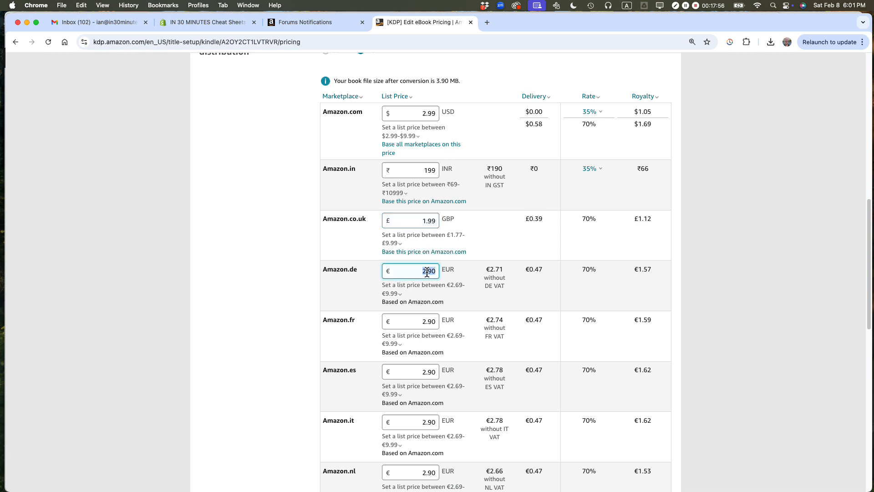
{"action": "type", "text": "99"}
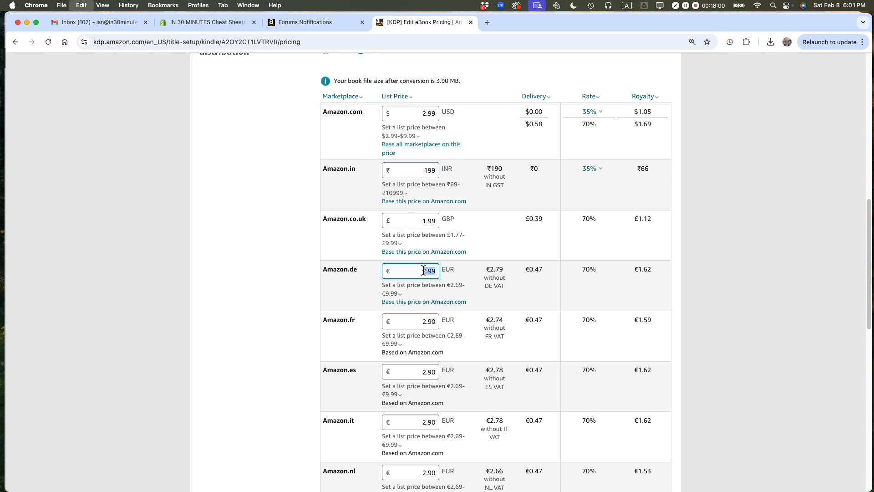
{"action": "left_click", "coordinate": [431, 325]}
{"action": "double_click", "coordinate": [431, 325]}
{"action": "key", "text": "BackSpace"}
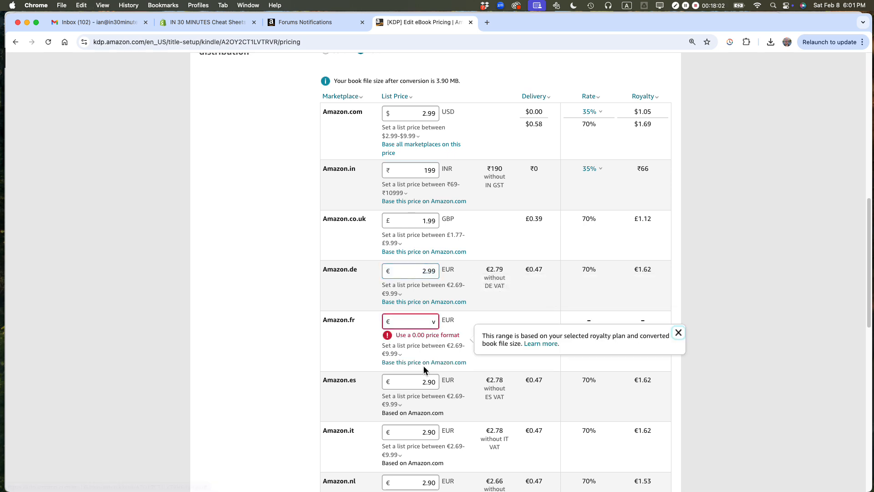
{"action": "type", "text": "2.99"}
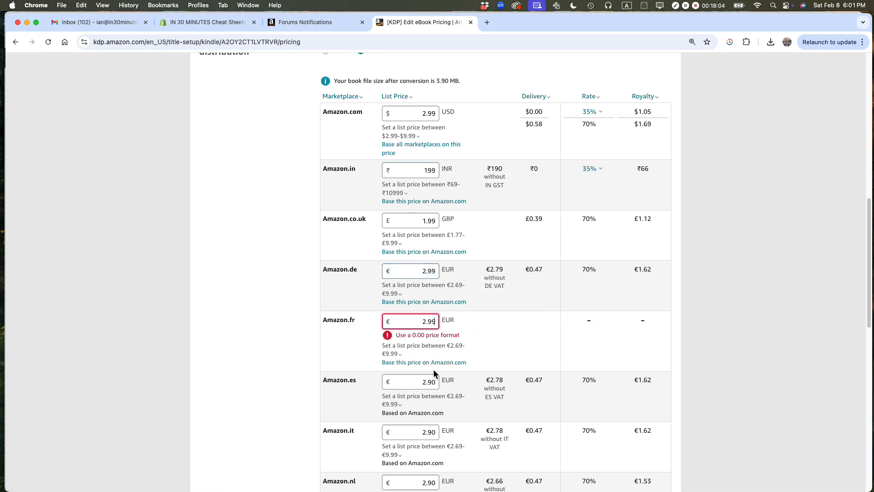
Set the Amazon.es, Amazon.it and Amazon.nl list prices to 2.99 EUR each.
{"action": "double_click", "coordinate": [429, 385]}
{"action": "double_click", "coordinate": [429, 373]}
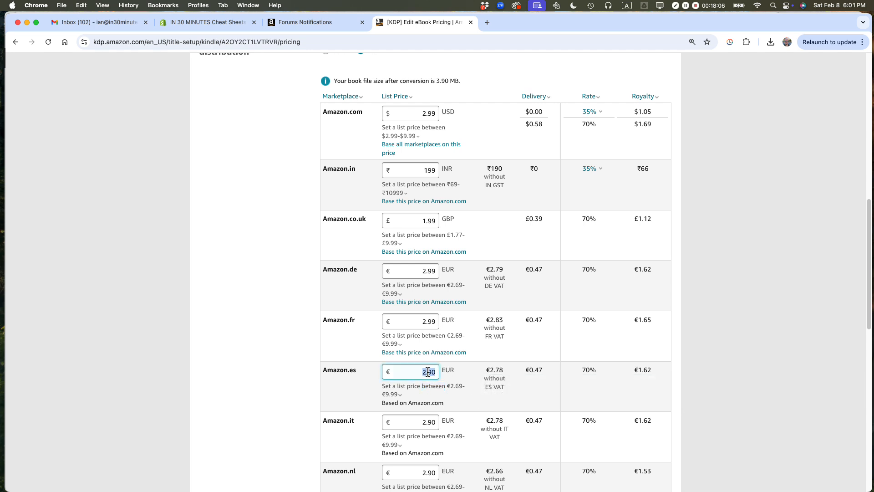
{"action": "type", "text": "2.99"}
{"action": "left_click", "coordinate": [427, 423]}
{"action": "double_click", "coordinate": [427, 423]}
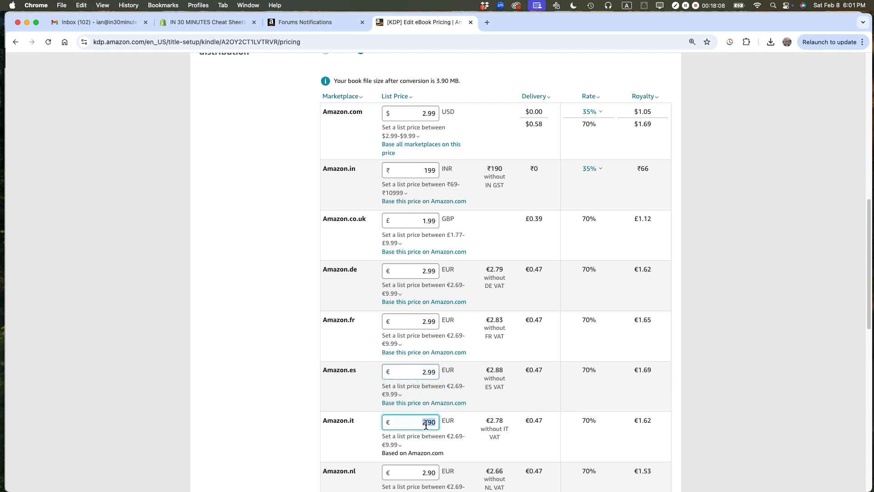
{"action": "type", "text": "2.99"}
{"action": "left_click", "coordinate": [428, 381]}
{"action": "scroll", "coordinate": [429, 380], "scroll_direction": "down", "scroll_amount": 2}
{"action": "double_click", "coordinate": [427, 419]}
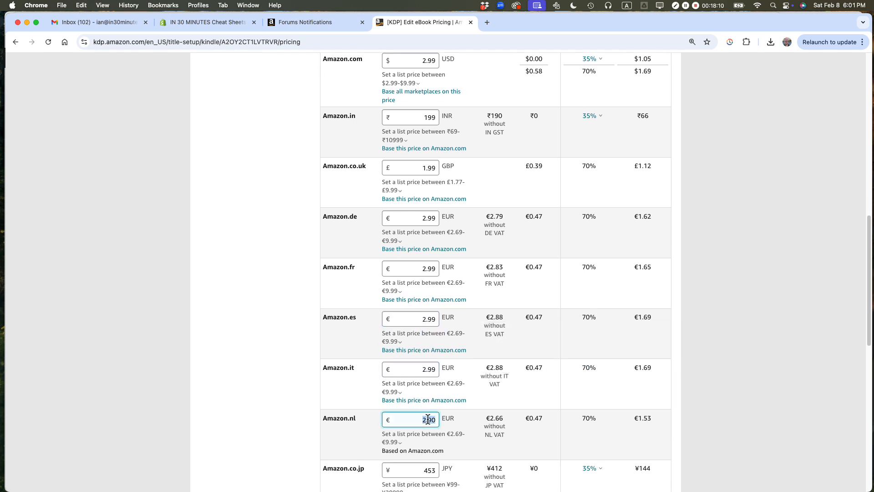
{"action": "type", "text": "2.99"}
{"action": "left_click", "coordinate": [426, 388]}
Set the list prices to 399 JPY for Amazon.co.jp and 14.99 BRL for Amazon.com.br.
{"action": "scroll", "coordinate": [427, 319], "scroll_direction": "down", "scroll_amount": 5}
{"action": "double_click", "coordinate": [427, 310]}
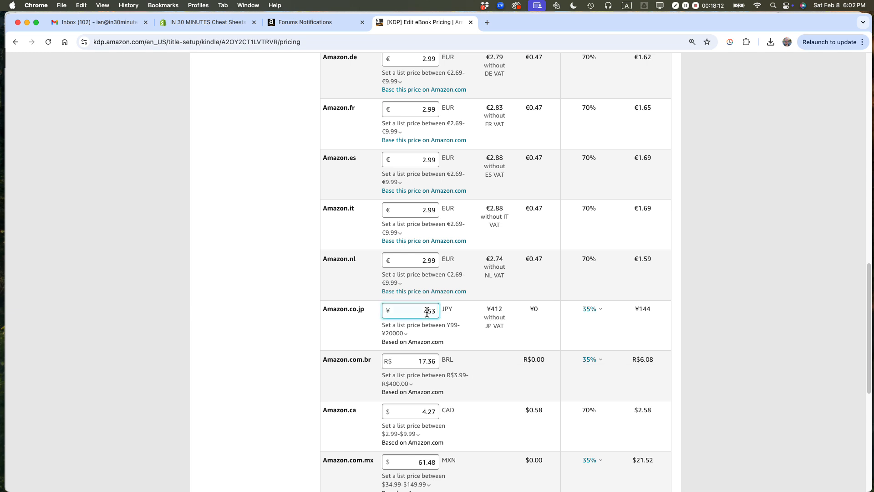
{"action": "type", "text": "399"}
{"action": "left_click", "coordinate": [421, 363]}
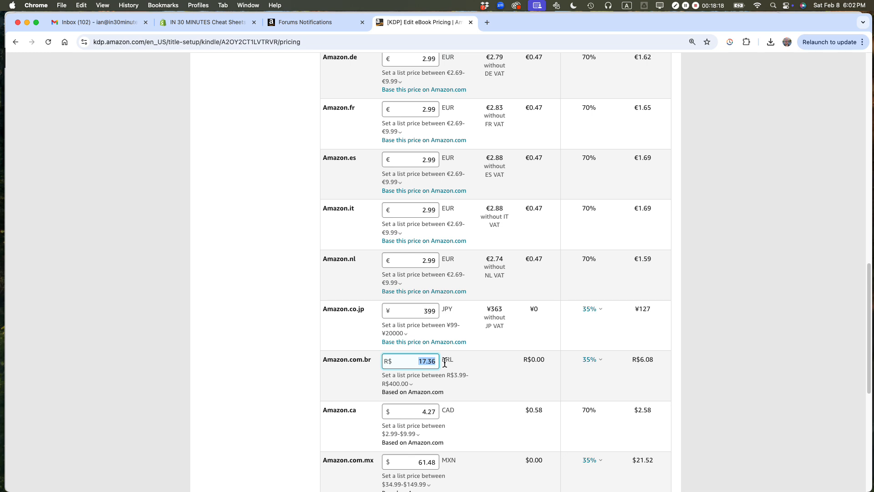
{"action": "type", "text": "14.99"}
Set the list prices to 3.99 CAD for Amazon.ca and 59.99 MXN for Amazon.com.mx.
{"action": "double_click", "coordinate": [426, 411]}
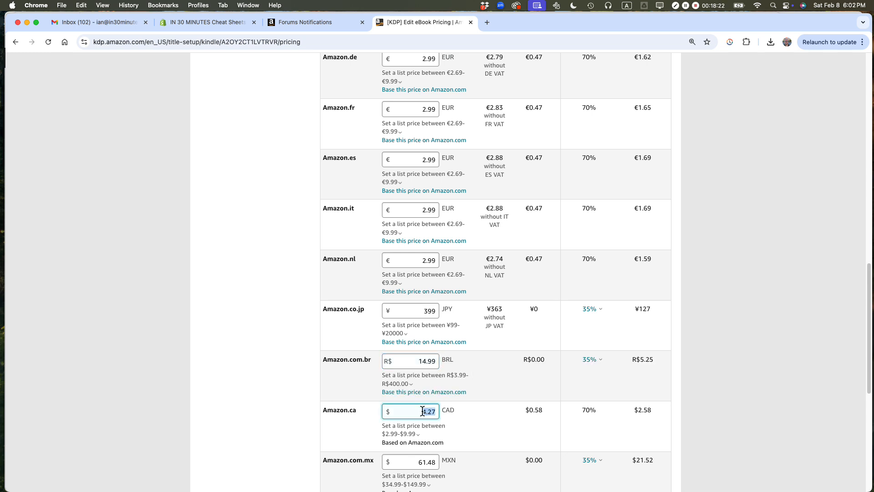
{"action": "type", "text": "39"}
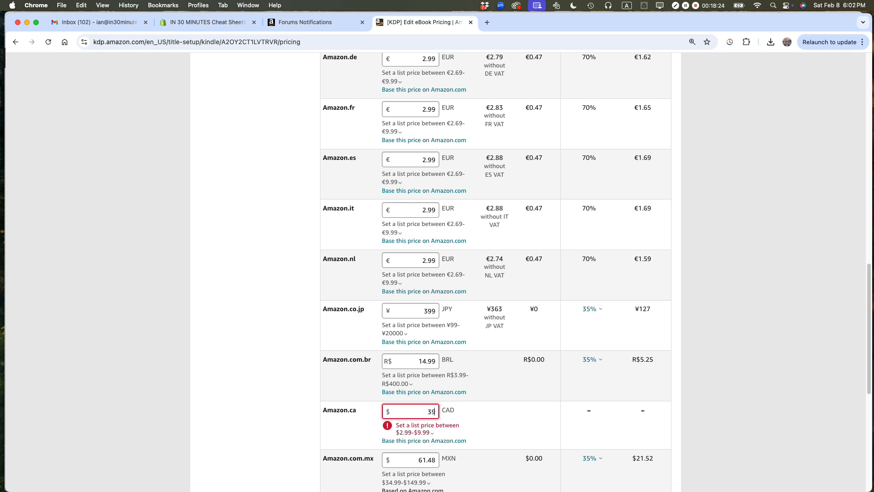
{"action": "key", "text": "BackSpace"}
{"action": "type", "text": "99"}
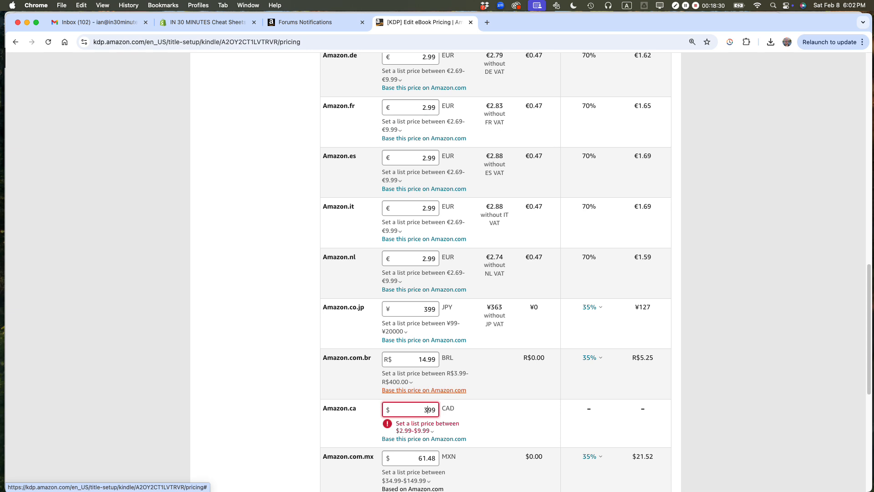
{"action": "left_click", "coordinate": [426, 410]}
{"action": "type", "text": "."}
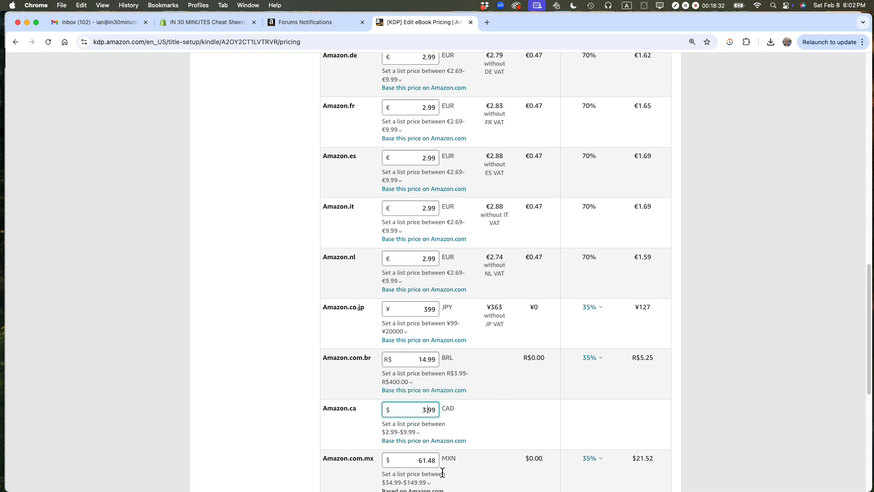
{"action": "left_click", "coordinate": [415, 460]}
{"action": "double_click", "coordinate": [426, 460]}
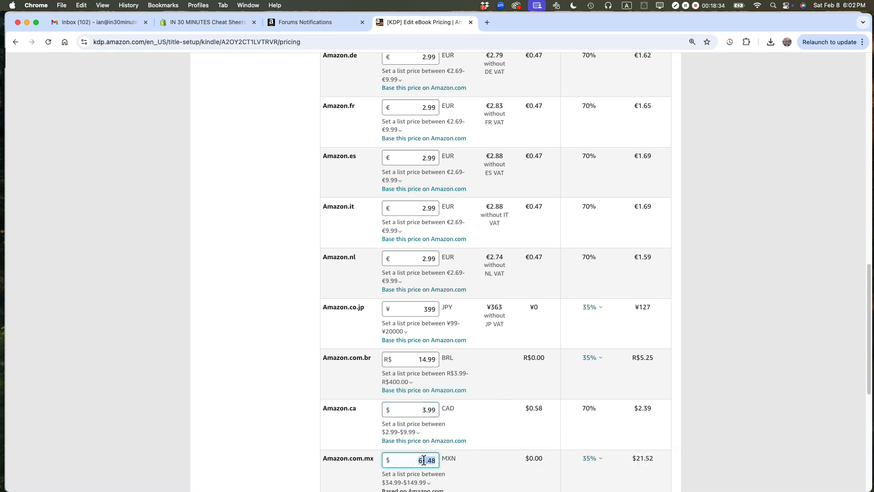
{"action": "type", "text": "59.99"}
{"action": "left_click", "coordinate": [239, 377]}
Set the Amazon.com.au list price to 3.99 AUD and submit the Kindle eBook for pre-order.
{"action": "scroll", "coordinate": [242, 374], "scroll_direction": "down", "scroll_amount": 5}
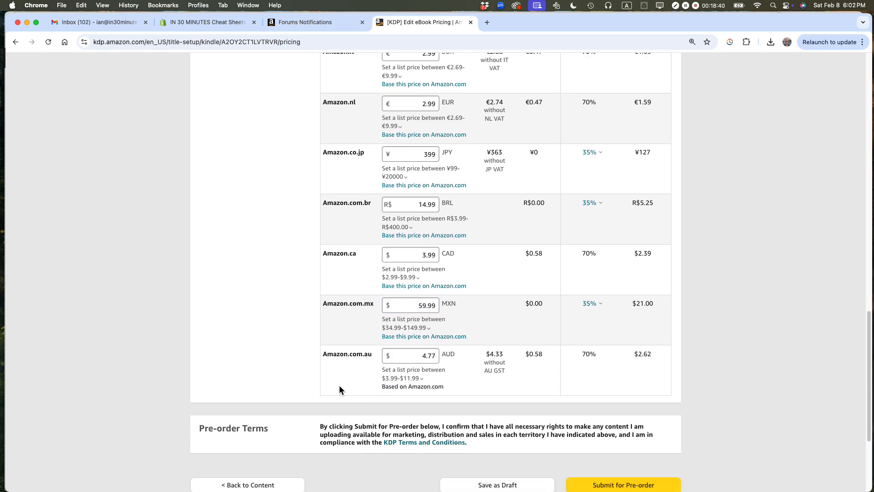
{"action": "double_click", "coordinate": [428, 356]}
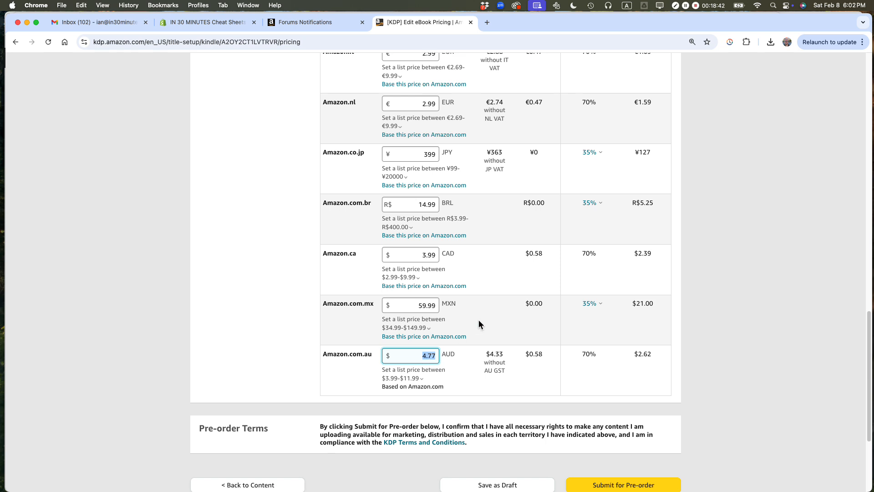
{"action": "type", "text": "3.99"}
{"action": "left_click", "coordinate": [260, 287]}
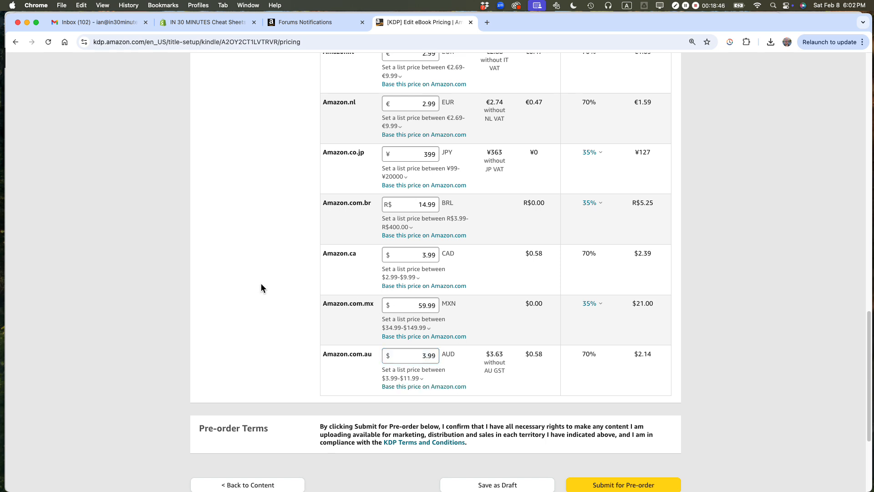
{"action": "scroll", "coordinate": [261, 287], "scroll_direction": "down", "scroll_amount": 5}
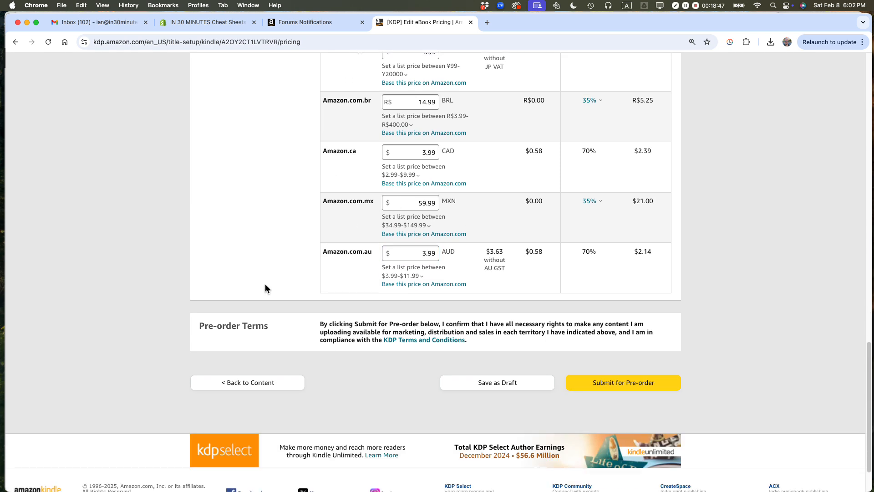
{"action": "left_click", "coordinate": [622, 385]}
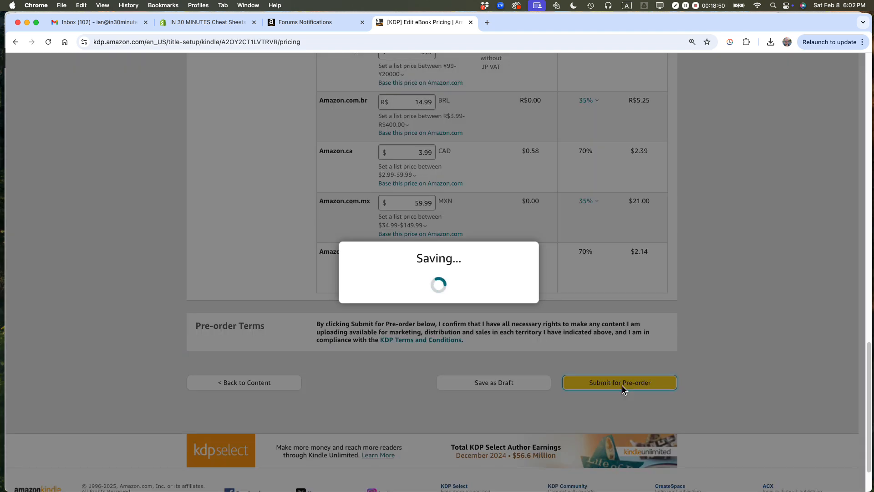